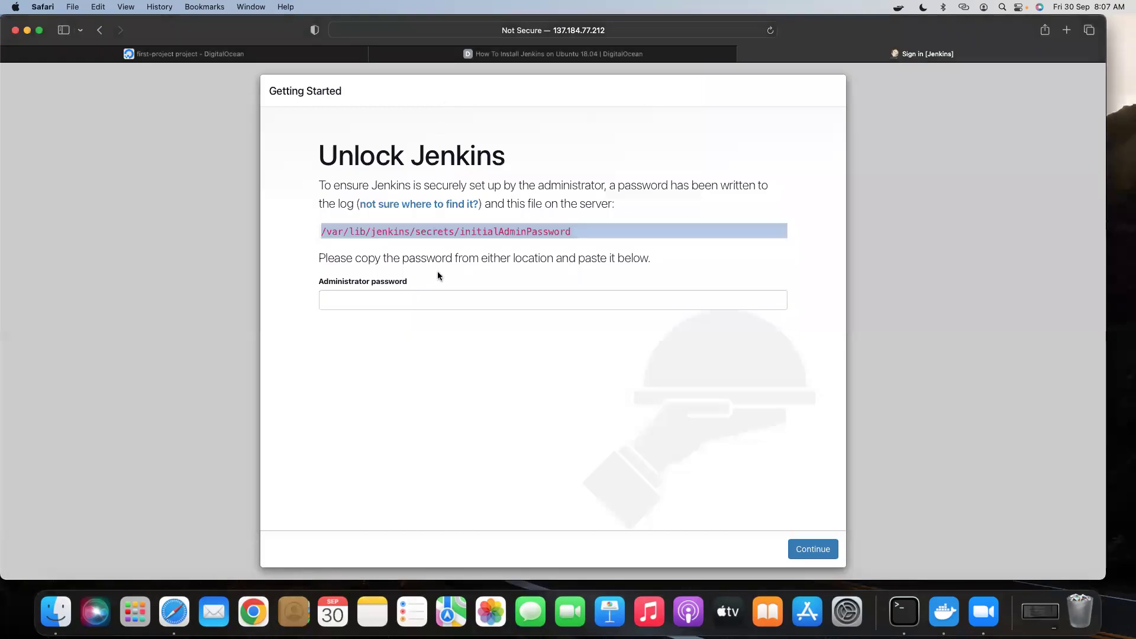
Unlock Jenkins with the pasted initial admin password, declining to save it to the keychain.
{"action": "left_click", "coordinate": [393, 301]}
{"action": "key", "text": "super+v"}
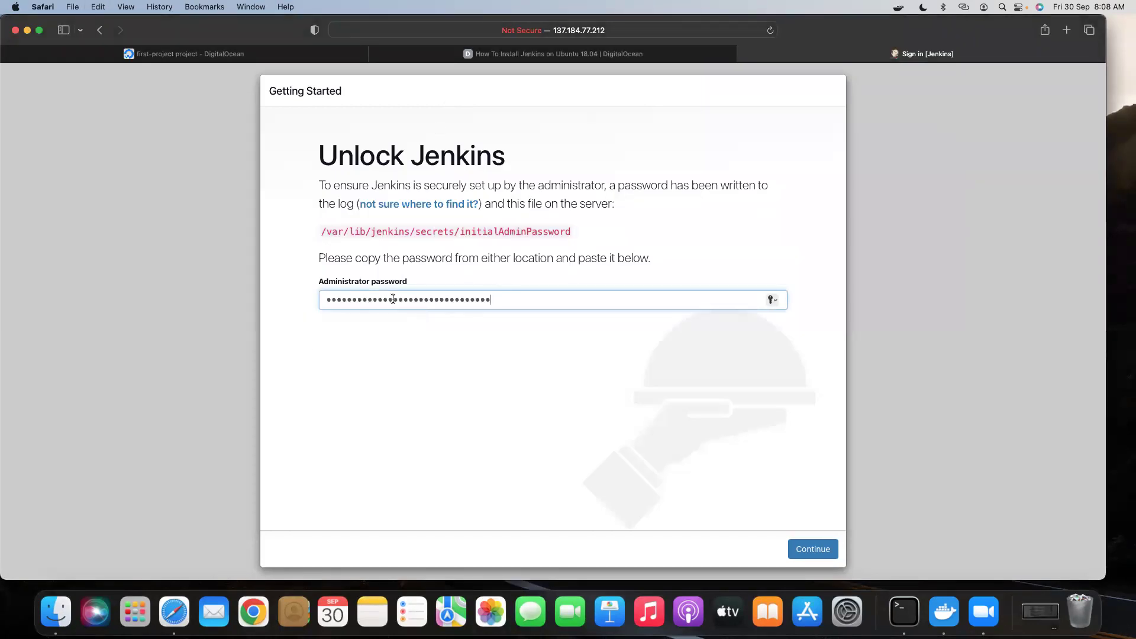
{"action": "left_click", "coordinate": [809, 549]}
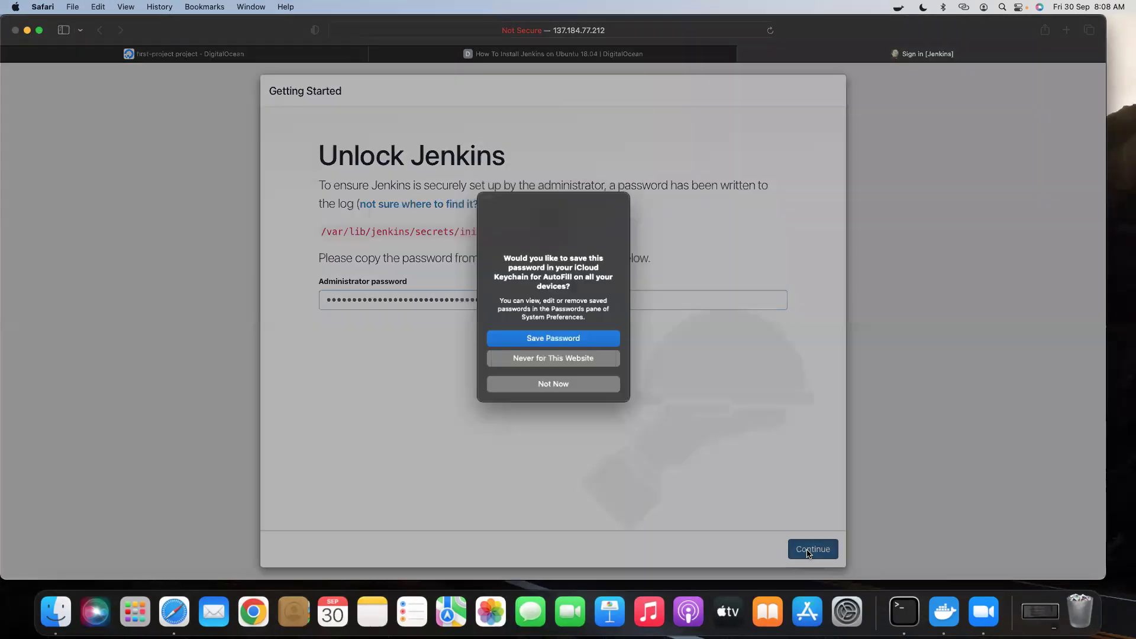
{"action": "left_click", "coordinate": [550, 388]}
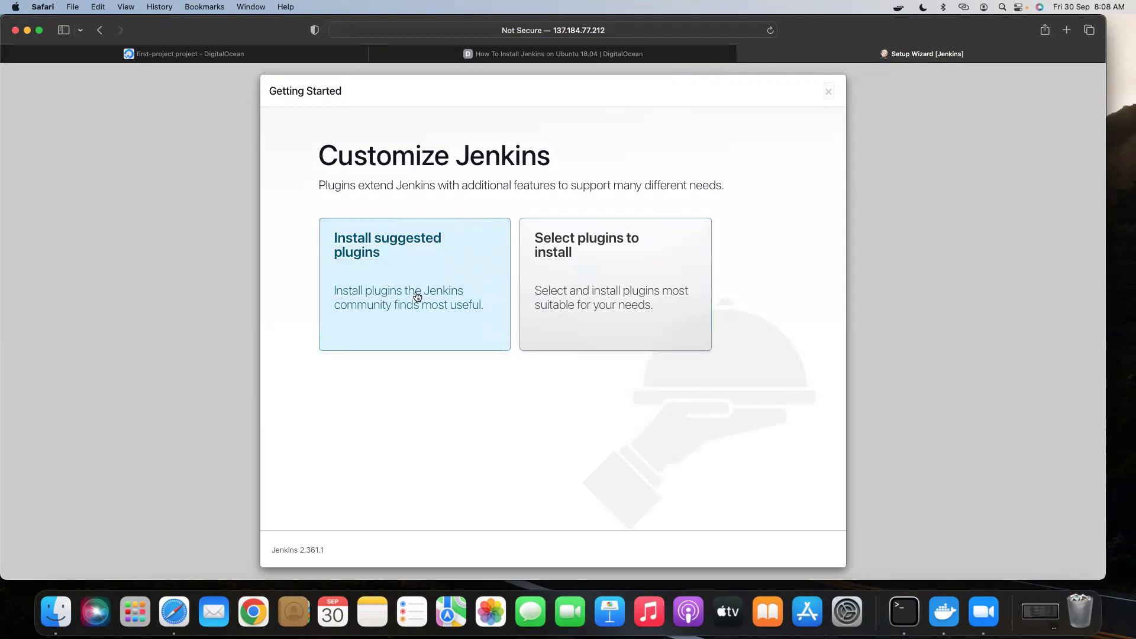
Start installing the suggested Jenkins plugins and bring Terminal to the front.
{"action": "left_click", "coordinate": [395, 272]}
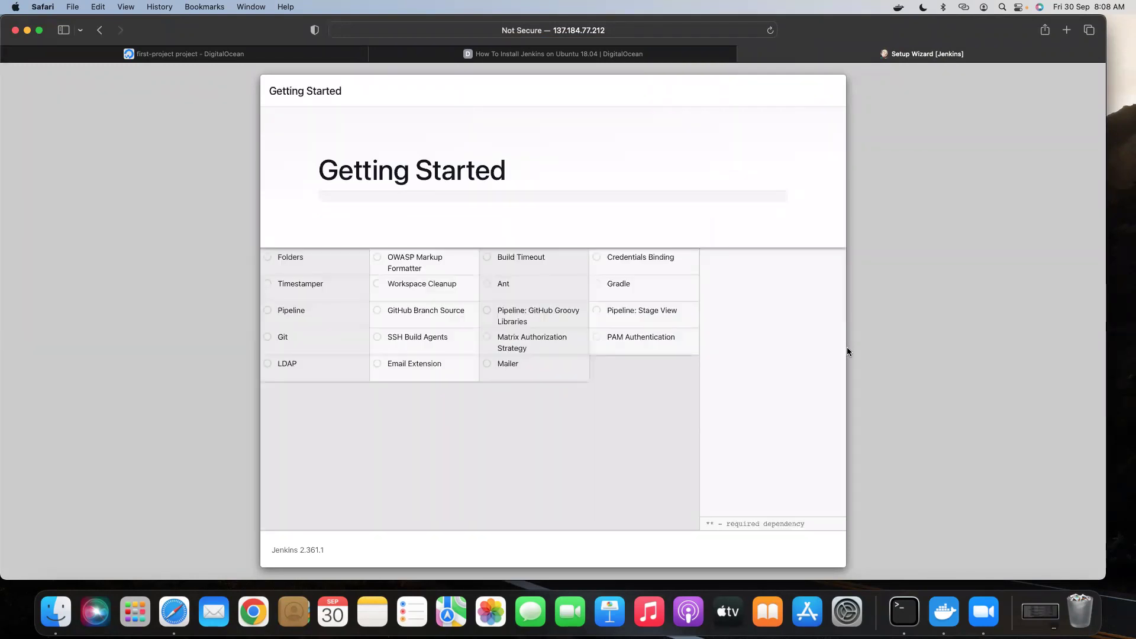
{"action": "left_click", "coordinate": [904, 612]}
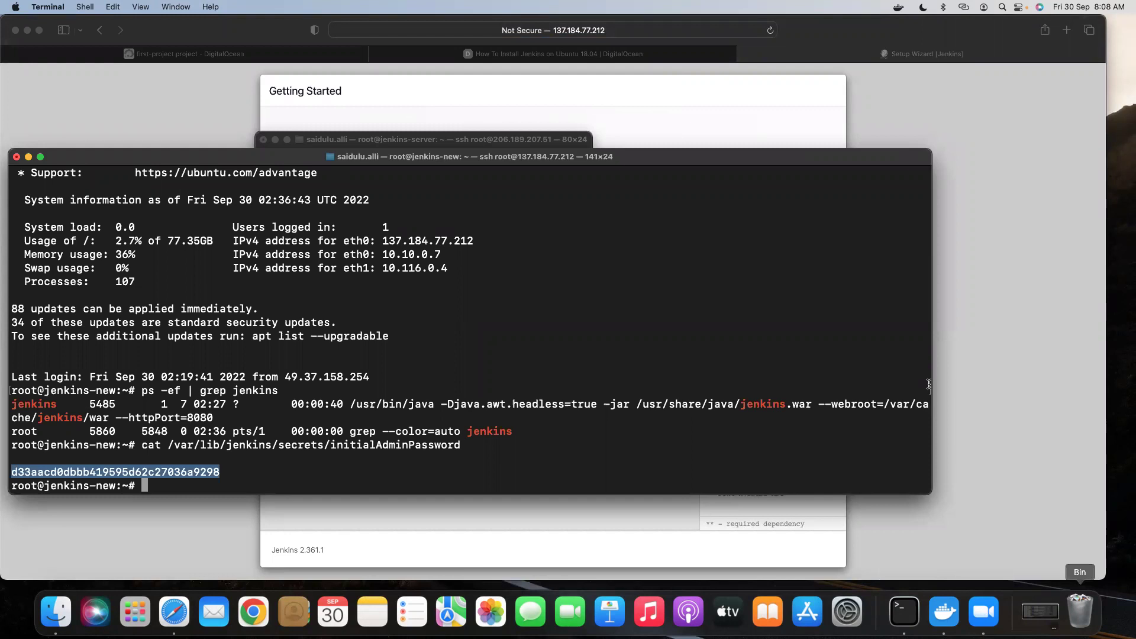
Terminate the jenkins-server ssh session, minimize jenkins-new, and restore the jfrog-server window.
{"action": "left_click", "coordinate": [395, 141]}
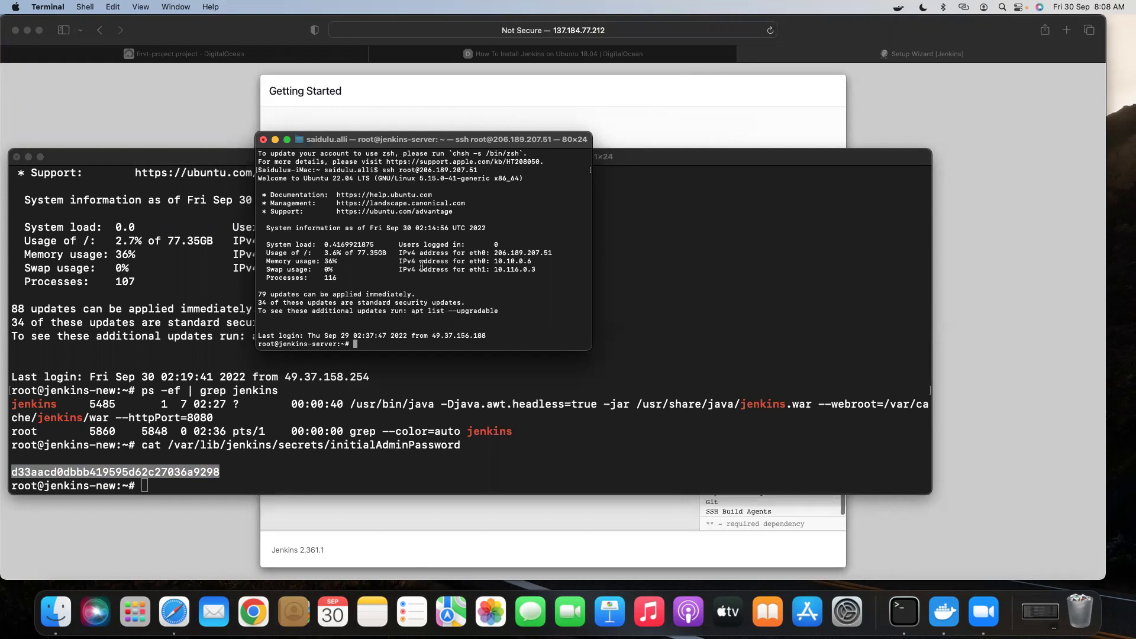
{"action": "left_click", "coordinate": [263, 140]}
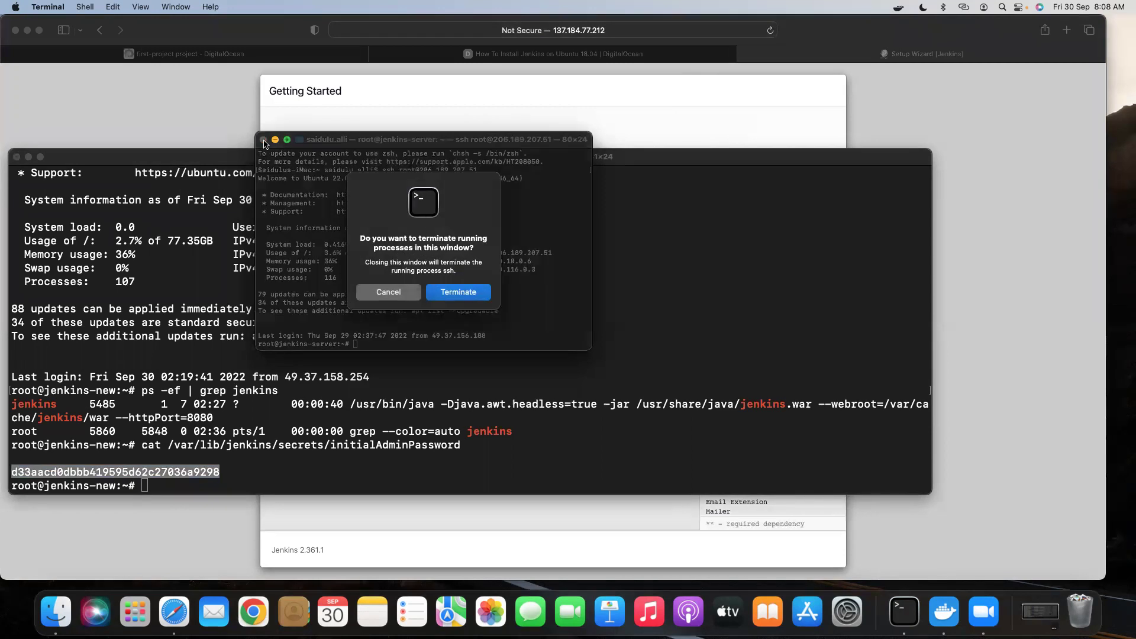
{"action": "left_click", "coordinate": [459, 292]}
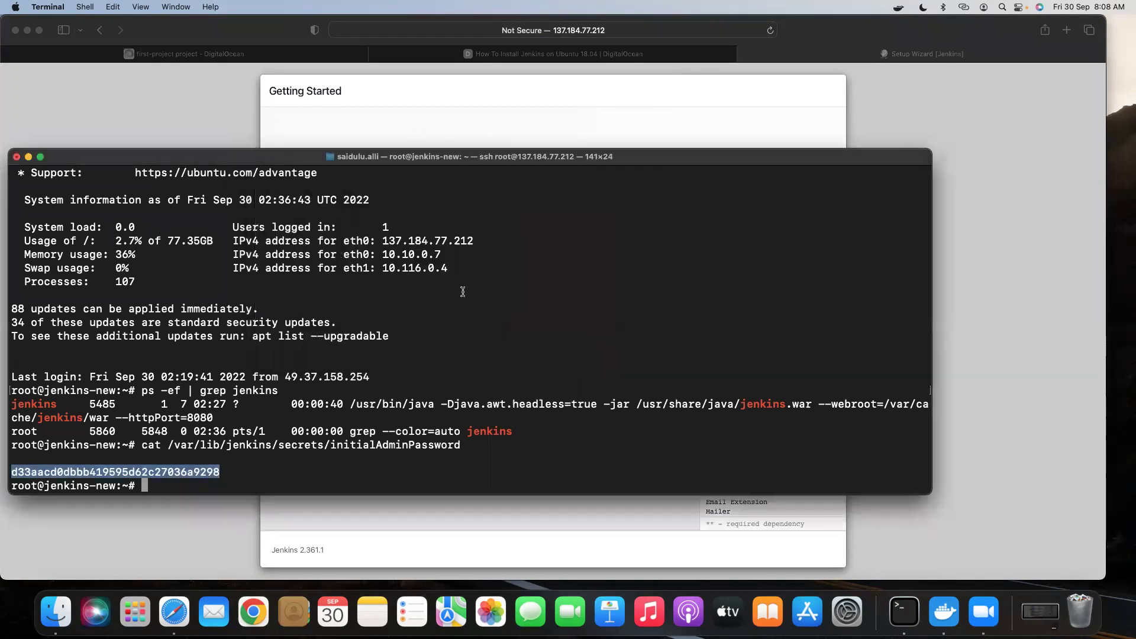
{"action": "left_click", "coordinate": [28, 157]}
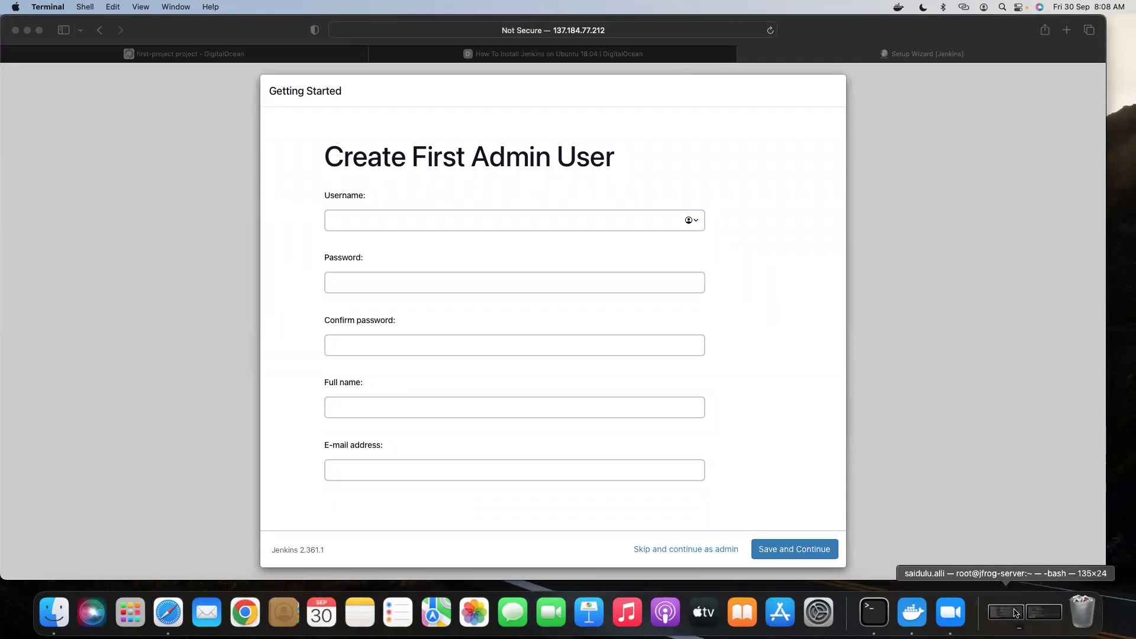
{"action": "left_click", "coordinate": [1016, 613]}
{"action": "type", "text": "ssh root@142.93.127.33"}
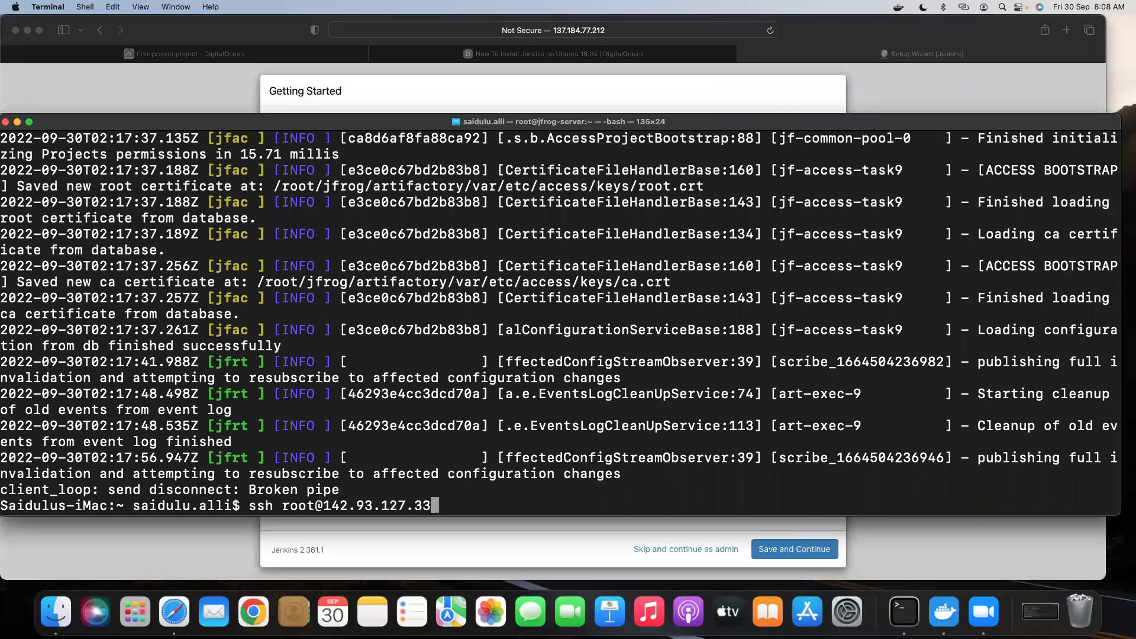
{"action": "key", "text": "Return"}
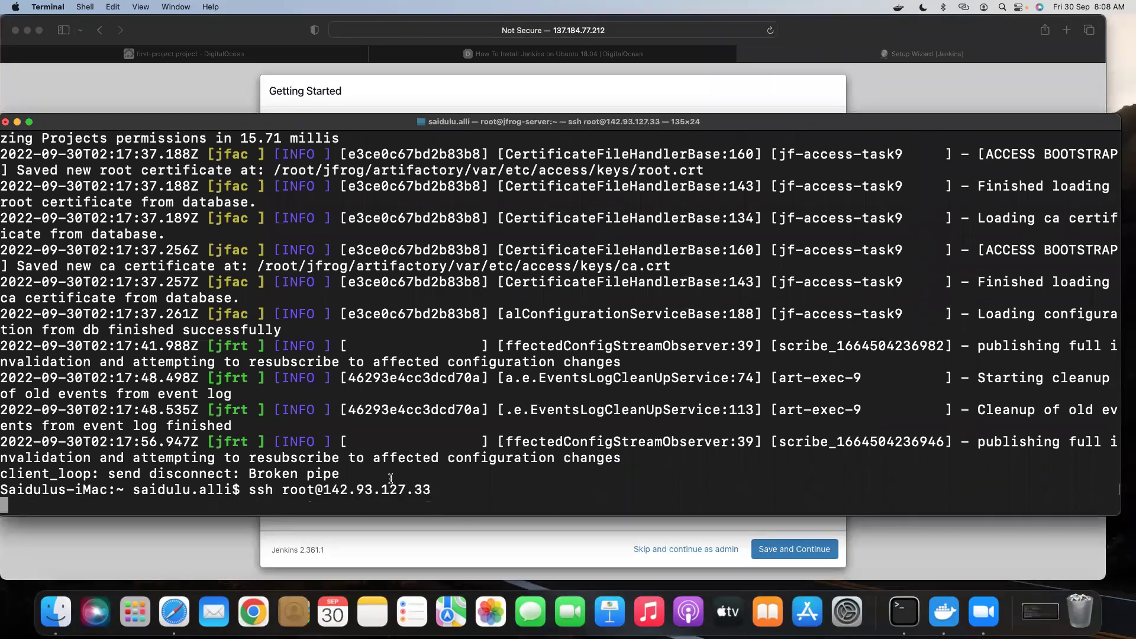
{"action": "left_click", "coordinate": [456, 88]}
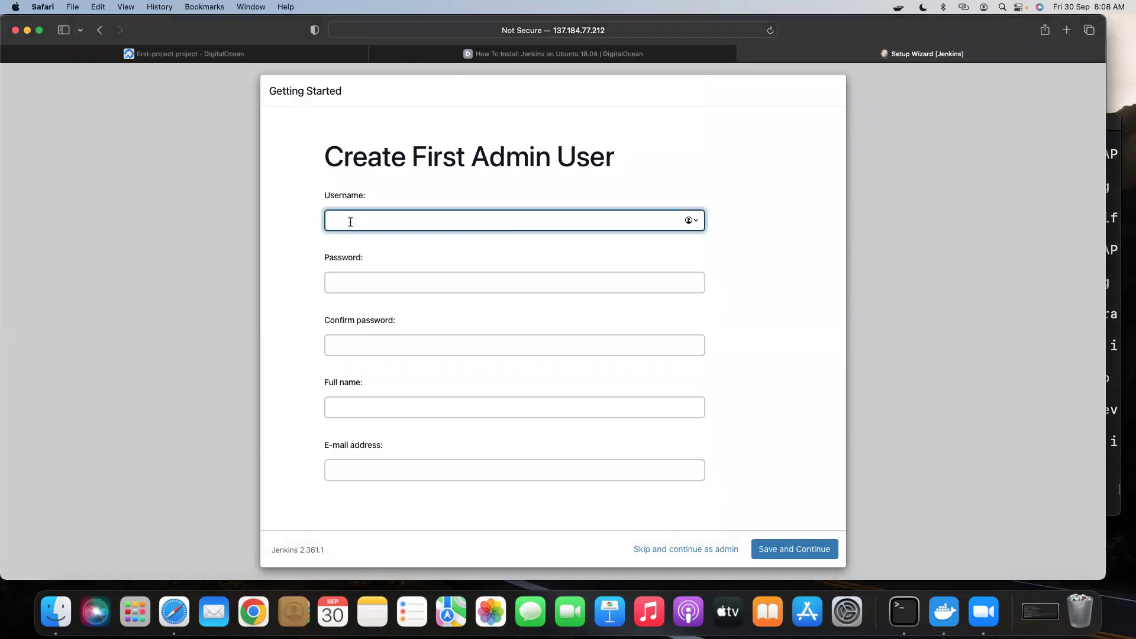
Enter the admin username and a custom password, confirming it.
{"action": "type", "text": "salli"}
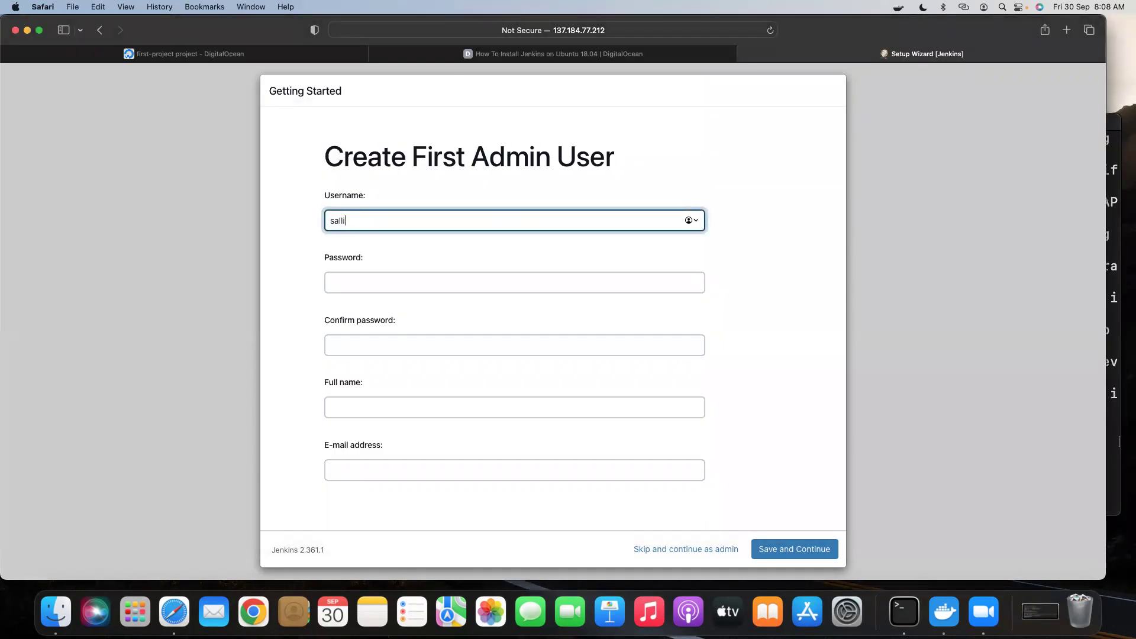
{"action": "left_click", "coordinate": [372, 279]}
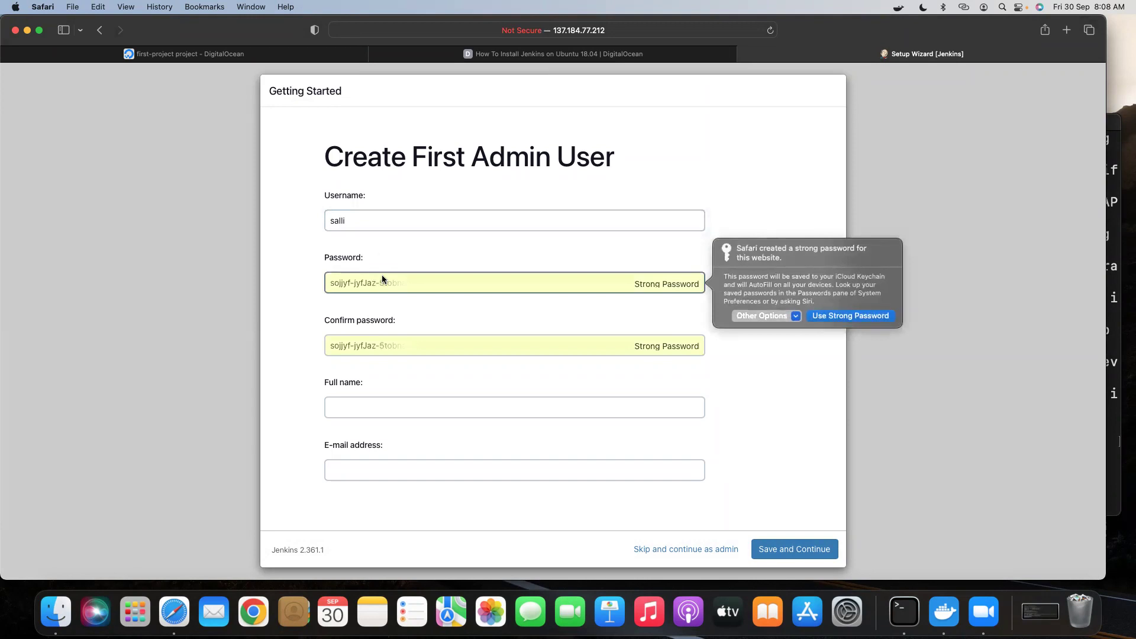
{"action": "left_click", "coordinate": [786, 317]}
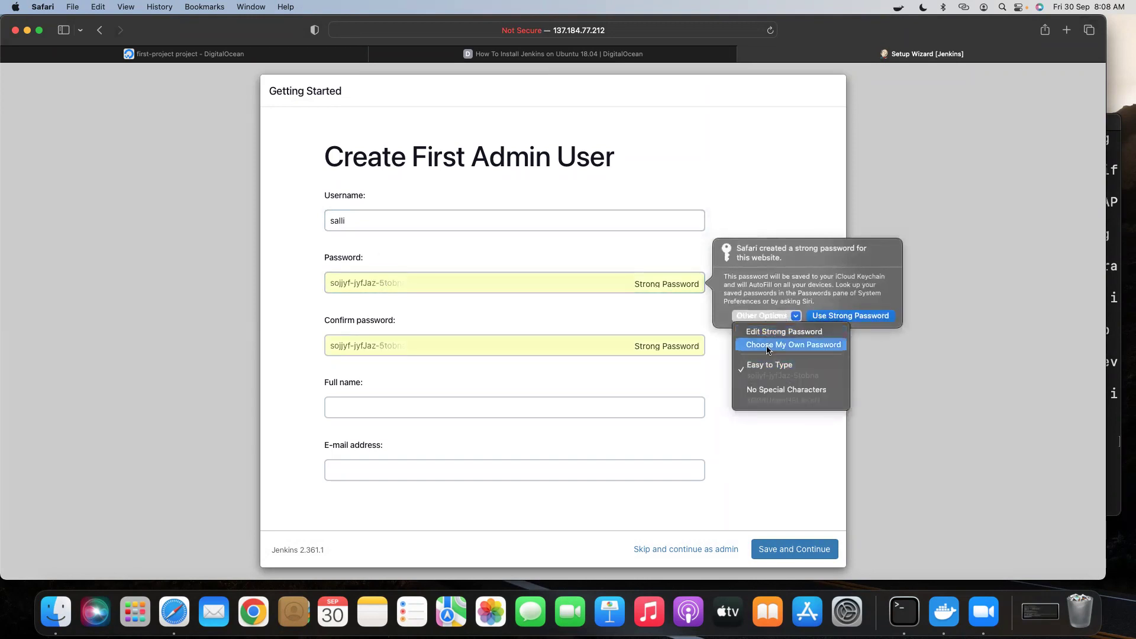
{"action": "key", "text": "Return"}
{"action": "type", "text": "•••"}
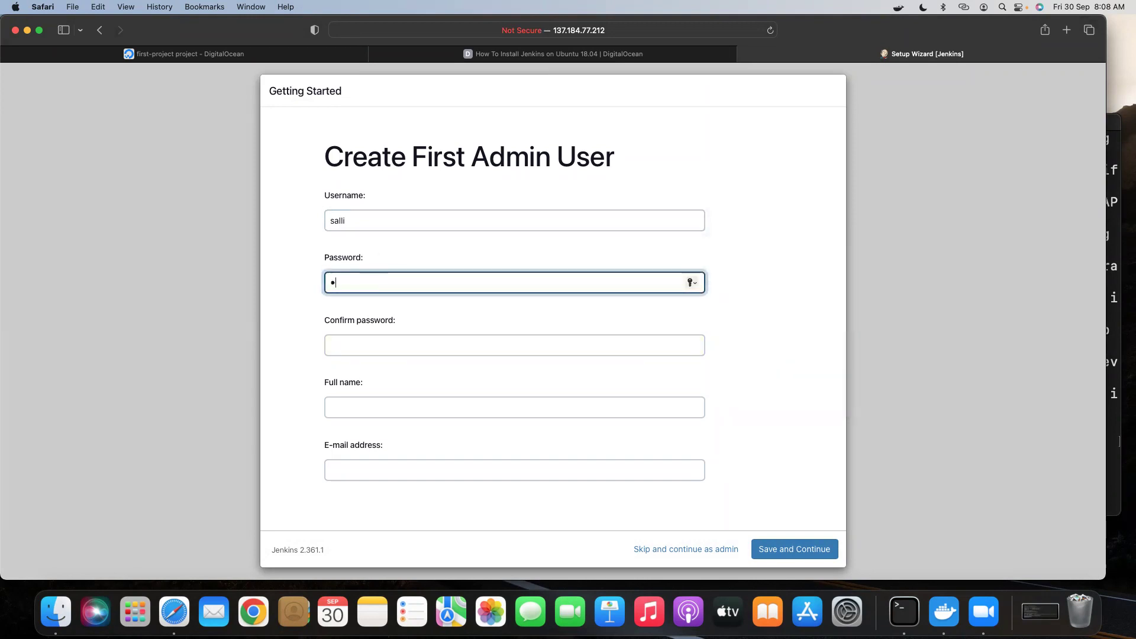
{"action": "type", "text": "••••••"}
{"action": "left_click", "coordinate": [362, 350]}
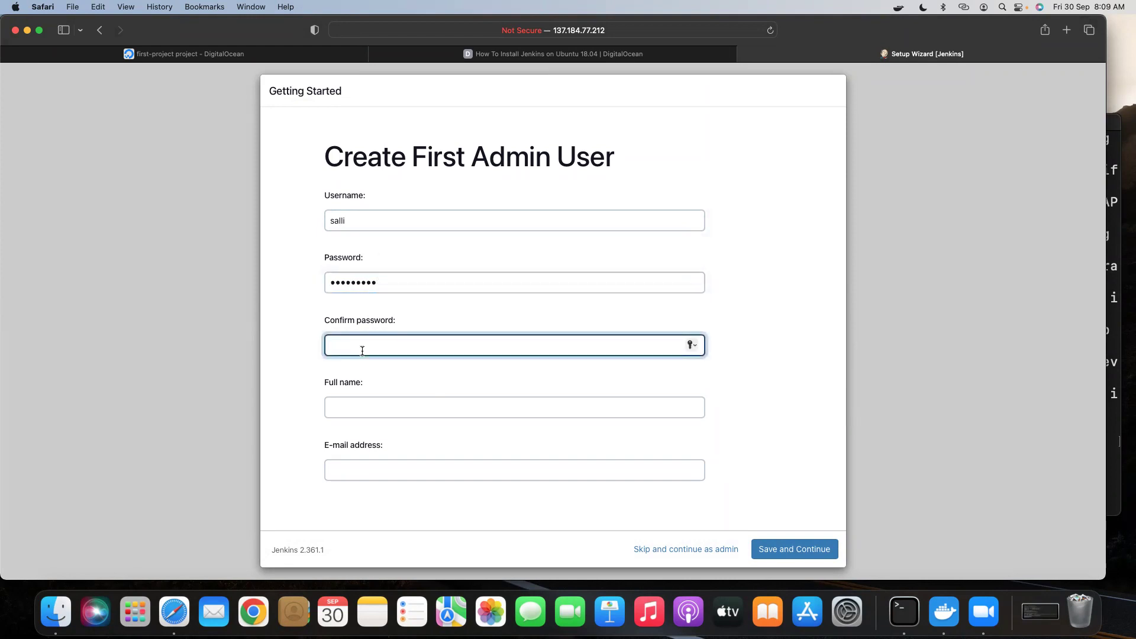
{"action": "type", "text": "•••••••••"}
Add the admin's full name and e-mail, save the user, and confirm the instance URL.
{"action": "left_click", "coordinate": [355, 415]}
{"action": "type", "text": "AS"}
{"action": "left_click", "coordinate": [350, 469]}
{"action": "type", "text": "abc"}
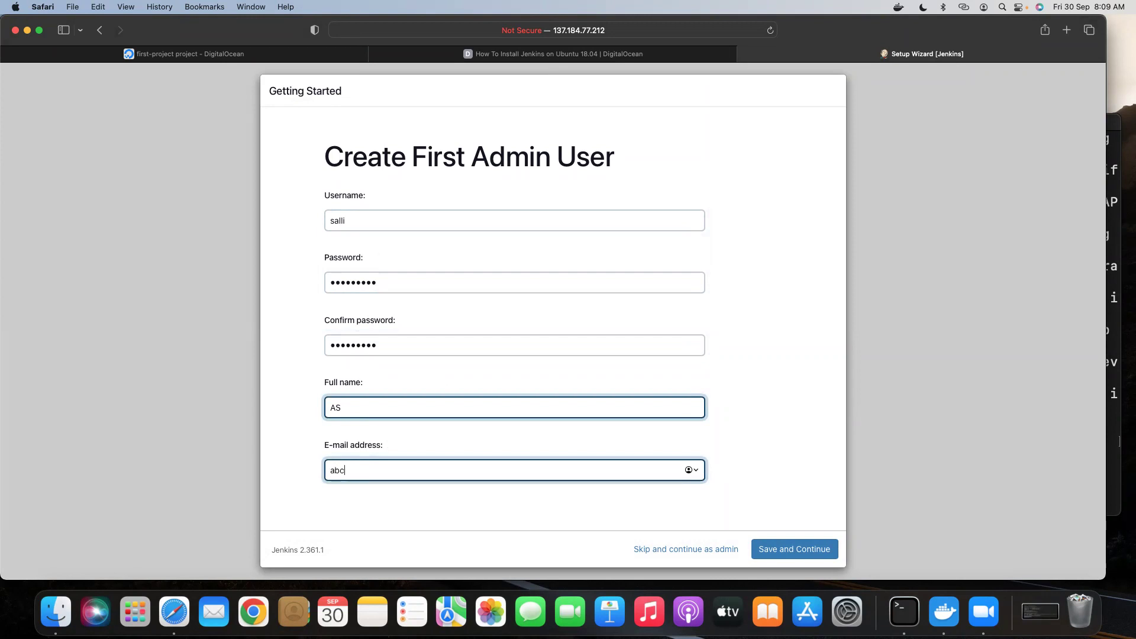
{"action": "type", "text": "@xyz,com"}
{"action": "left_click", "coordinate": [783, 552]}
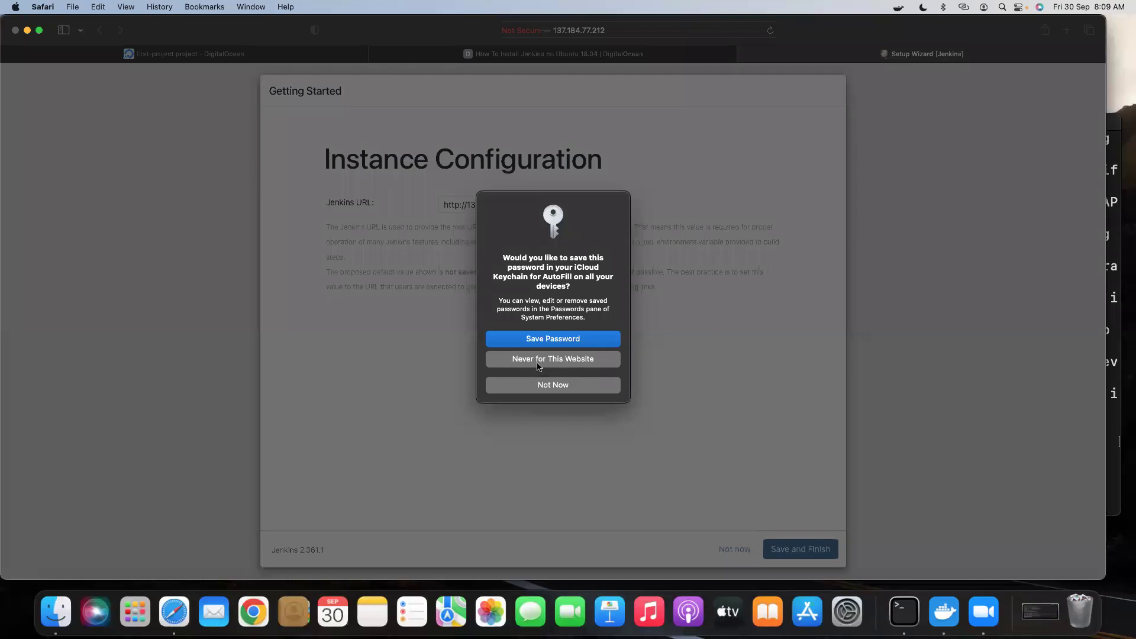
{"action": "left_click", "coordinate": [541, 384]}
{"action": "left_click", "coordinate": [791, 551]}
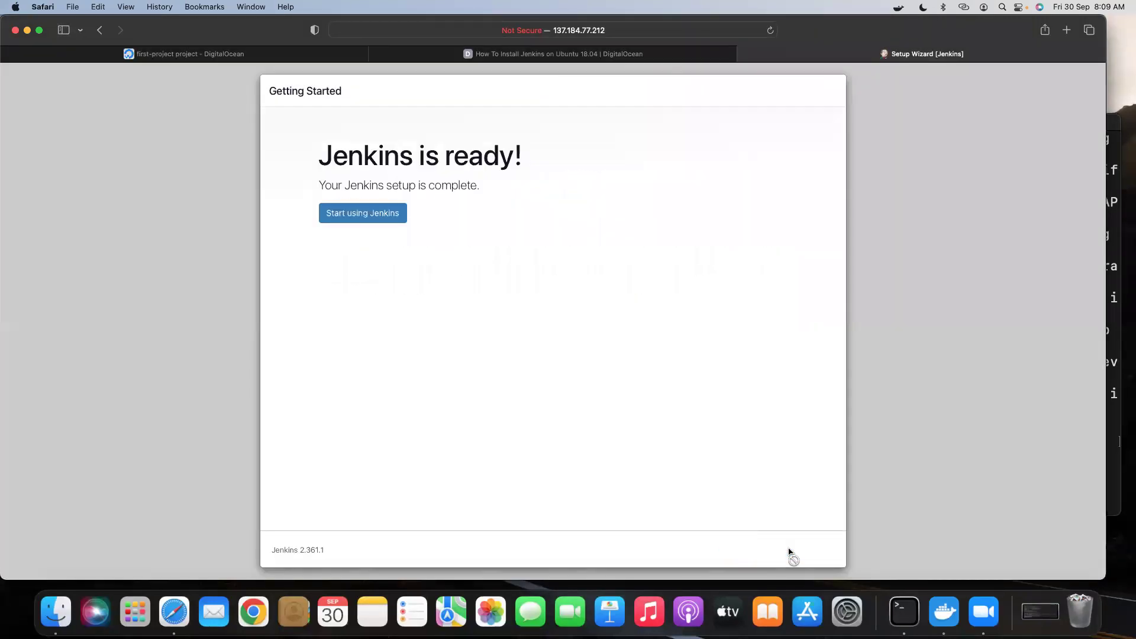
Open the Jenkins dashboard and restore the jenkins-new Terminal window.
{"action": "left_click", "coordinate": [340, 218]}
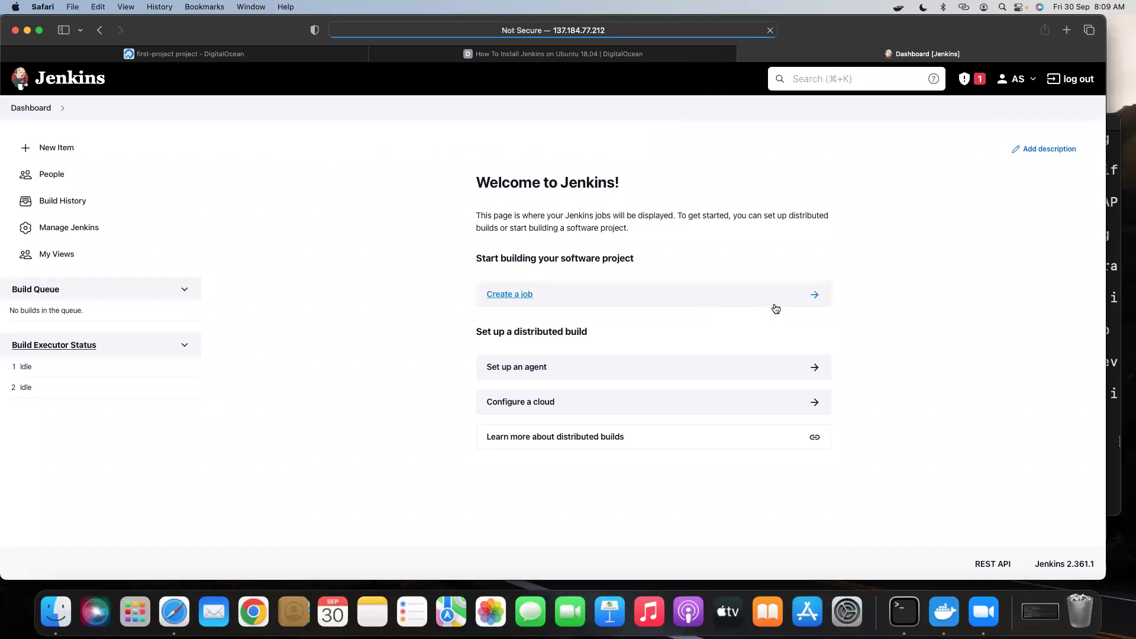
{"action": "left_click", "coordinate": [1039, 613]}
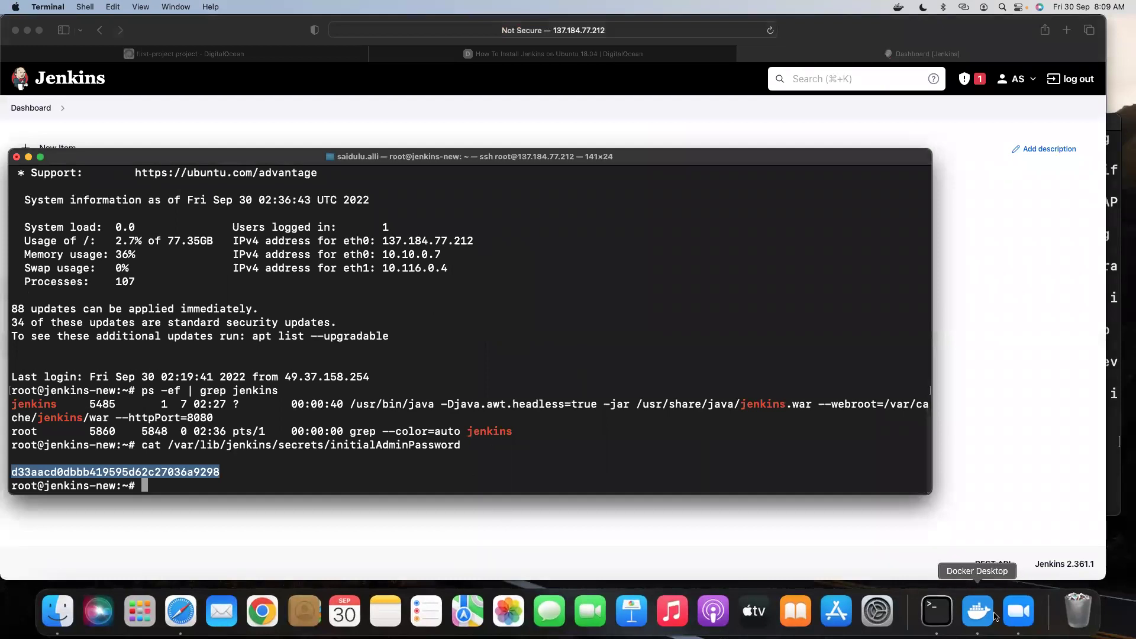
Clear the text selection and minimize jenkins-new to reveal the jfrog-server shell.
{"action": "left_click", "coordinate": [404, 438]}
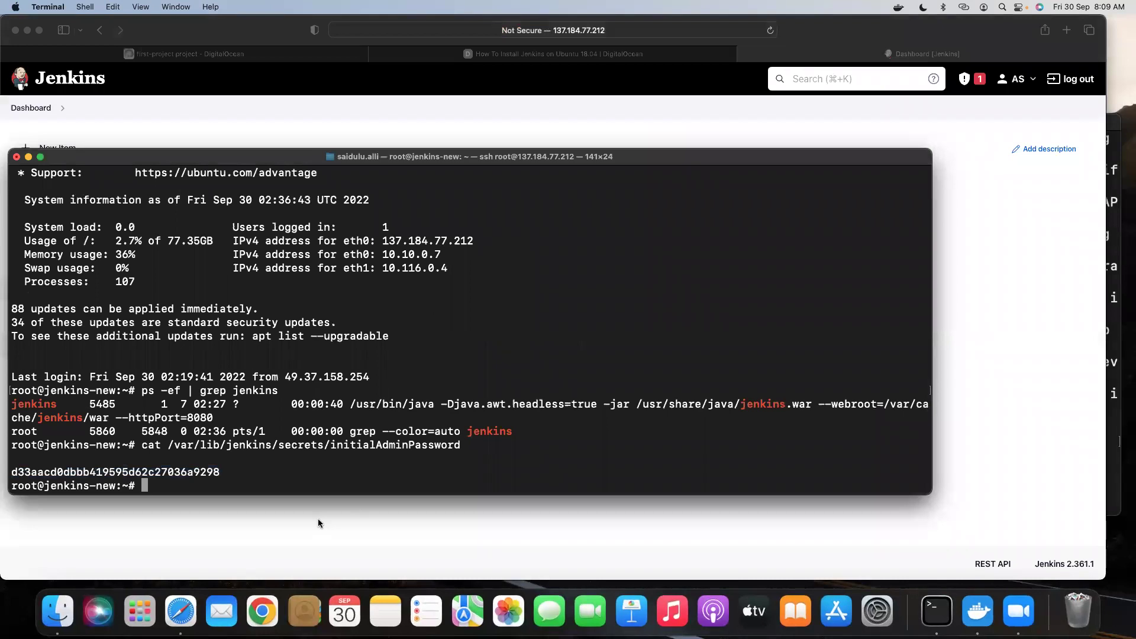
{"action": "left_click", "coordinate": [28, 157]}
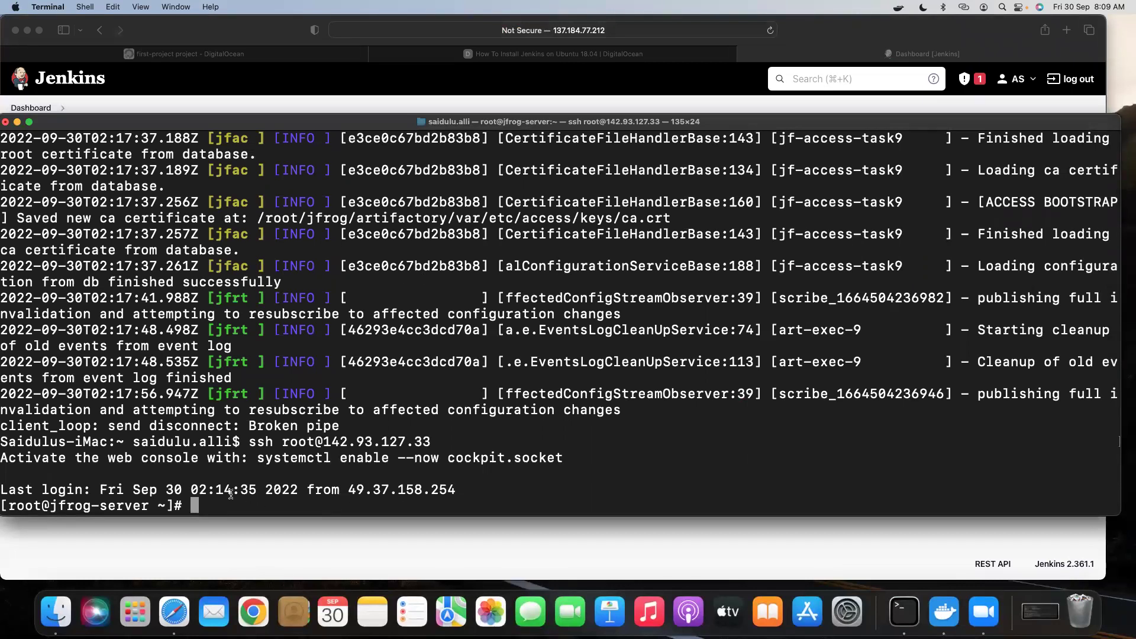
Export JFROG_HOME=/root/jfrog and run $JFROG_HOME/artifactory/app/bin/artifactoryctl.
{"action": "type", "text": "export JFROG"}
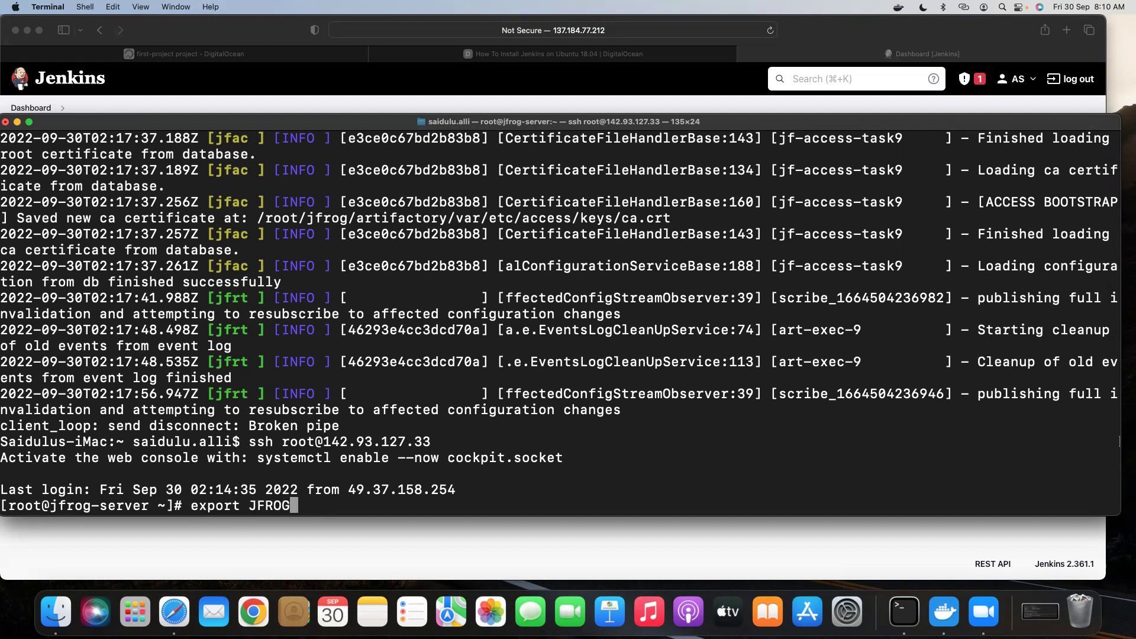
{"action": "type", "text": "_HOME=/root/jfrog"}
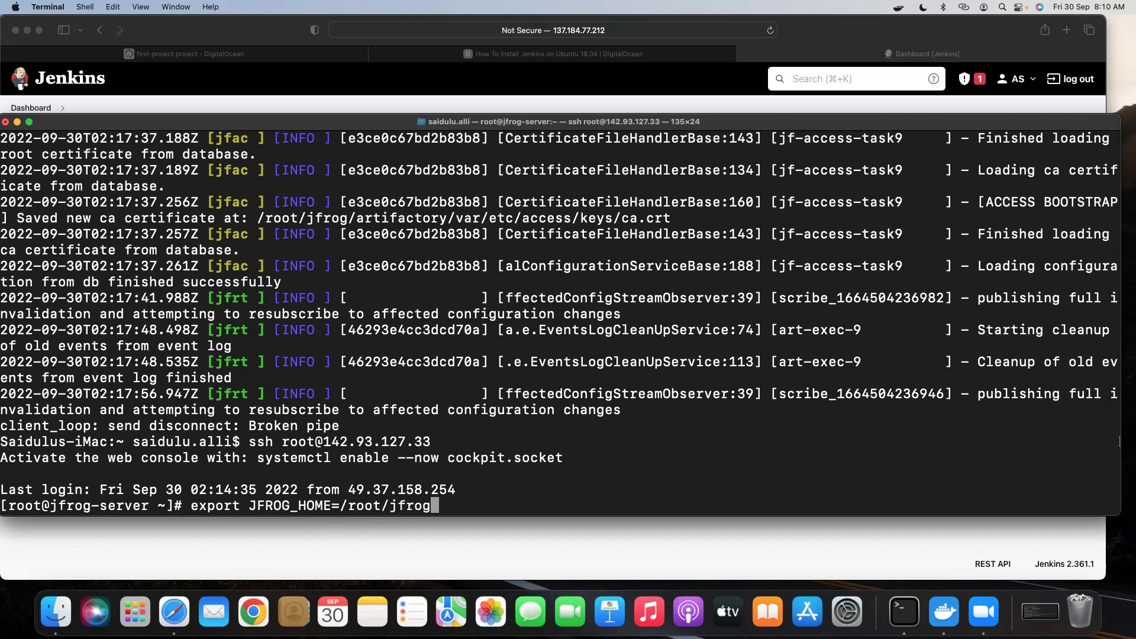
{"action": "key", "text": "Return"}
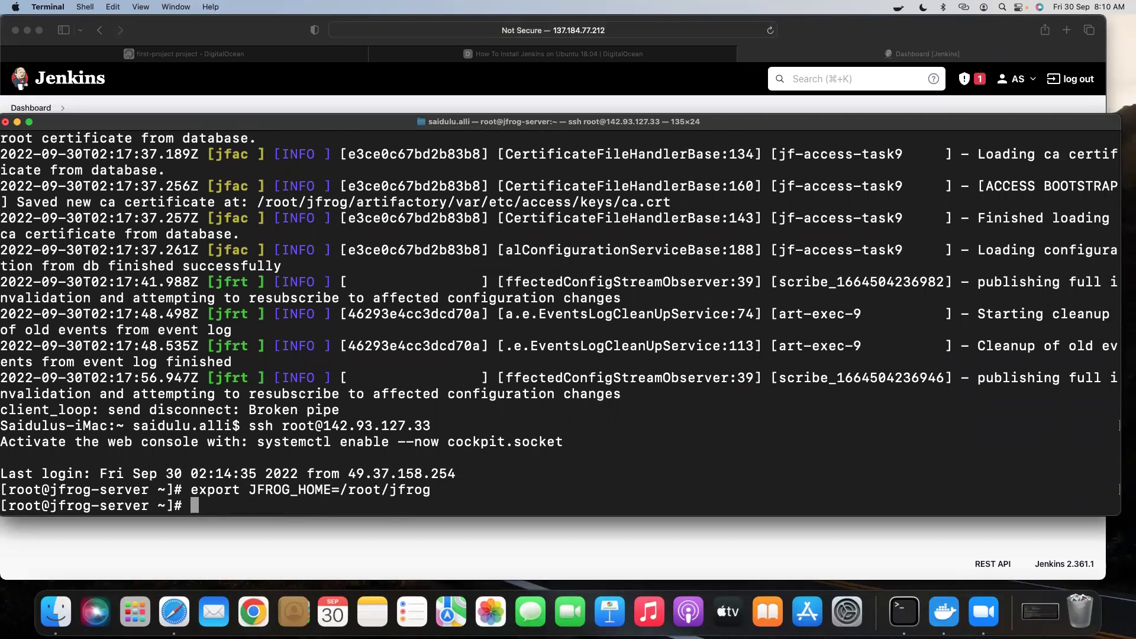
{"action": "type", "text": "$JFROG_HOME/"}
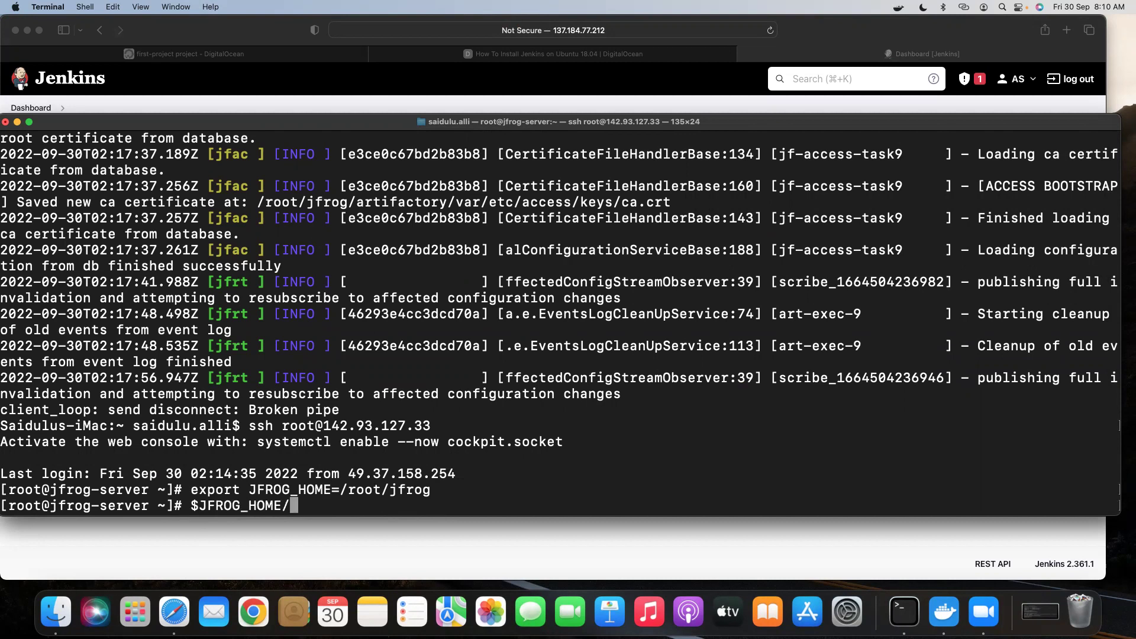
{"action": "type", "text": "artifactory/a"}
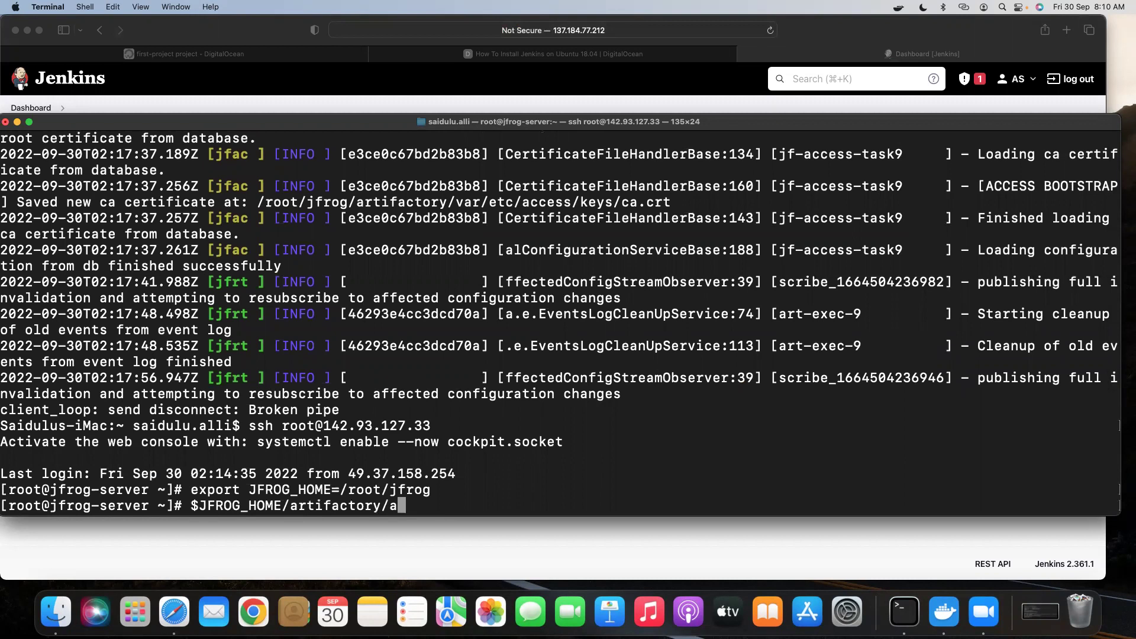
{"action": "type", "text": "pp/"}
{"action": "type", "text": "bin/"}
{"action": "type", "text": "ae"}
{"action": "key", "text": "BackSpace"}
{"action": "type", "text": "rtifactoryctl"}
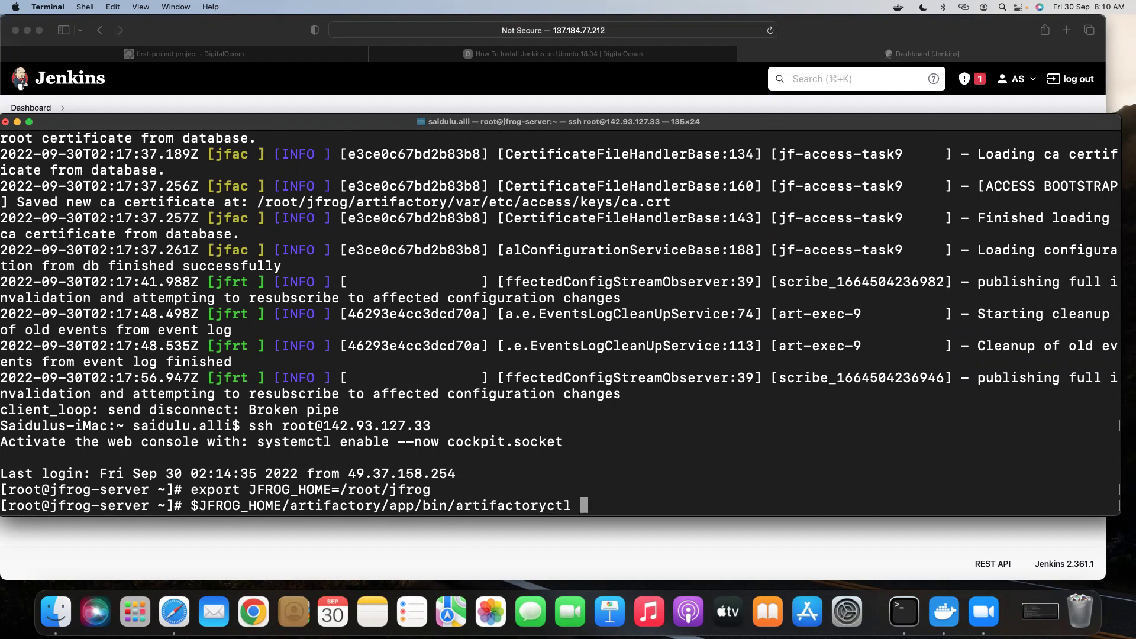
{"action": "key", "text": "Return"}
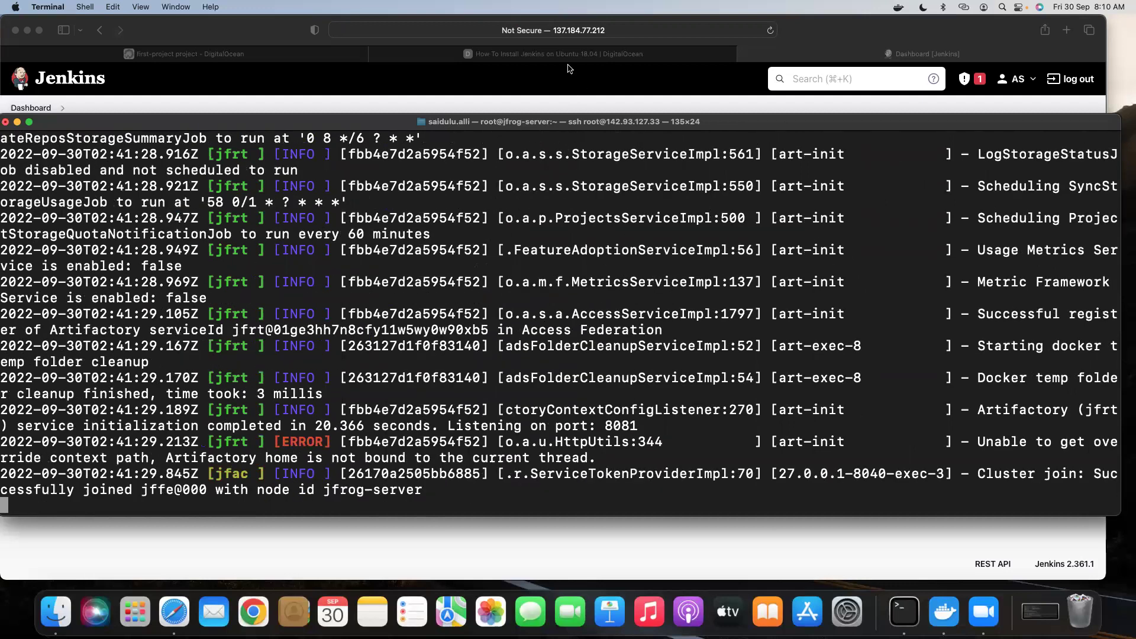
Copy the jfrog-server IP 142.93.127.33 from DigitalOcean and open a new Safari tab.
{"action": "left_click", "coordinate": [240, 57]}
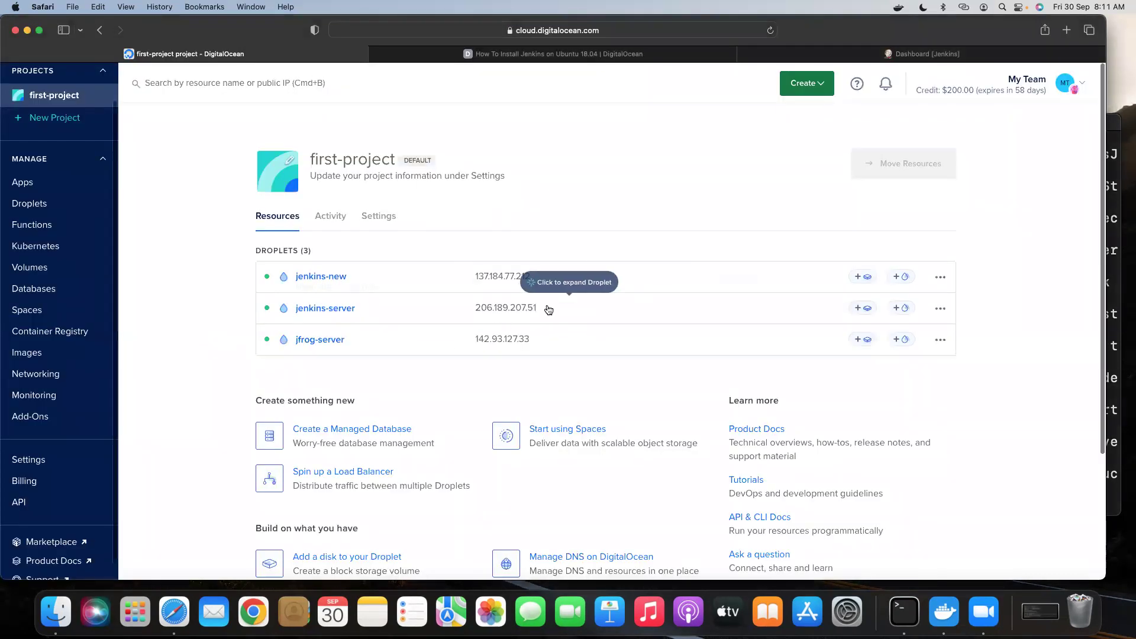
{"action": "left_click", "coordinate": [540, 339]}
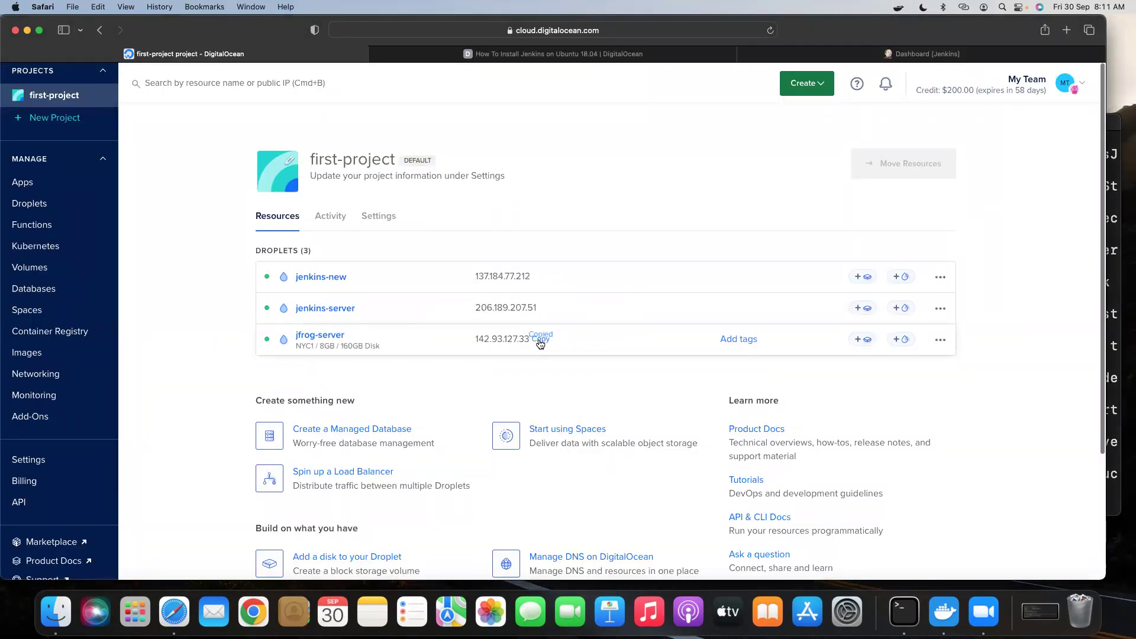
{"action": "left_click", "coordinate": [1067, 29]}
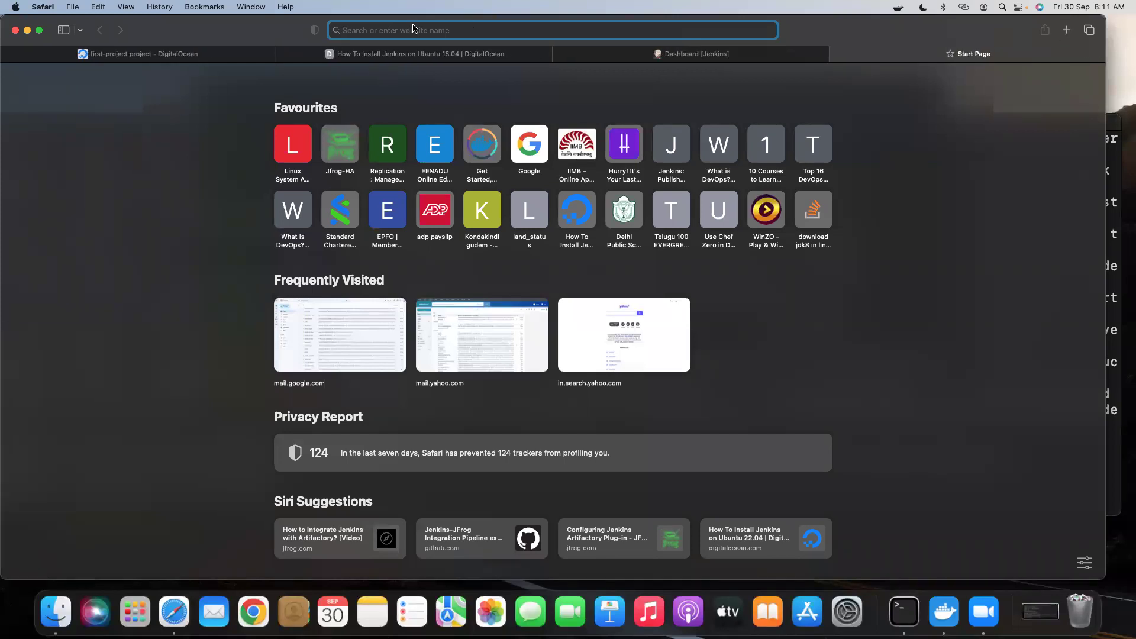
Load the Artifactory web UI at 142.93.127.33:8082/ui.
{"action": "type", "text": "142.93.127.33"}
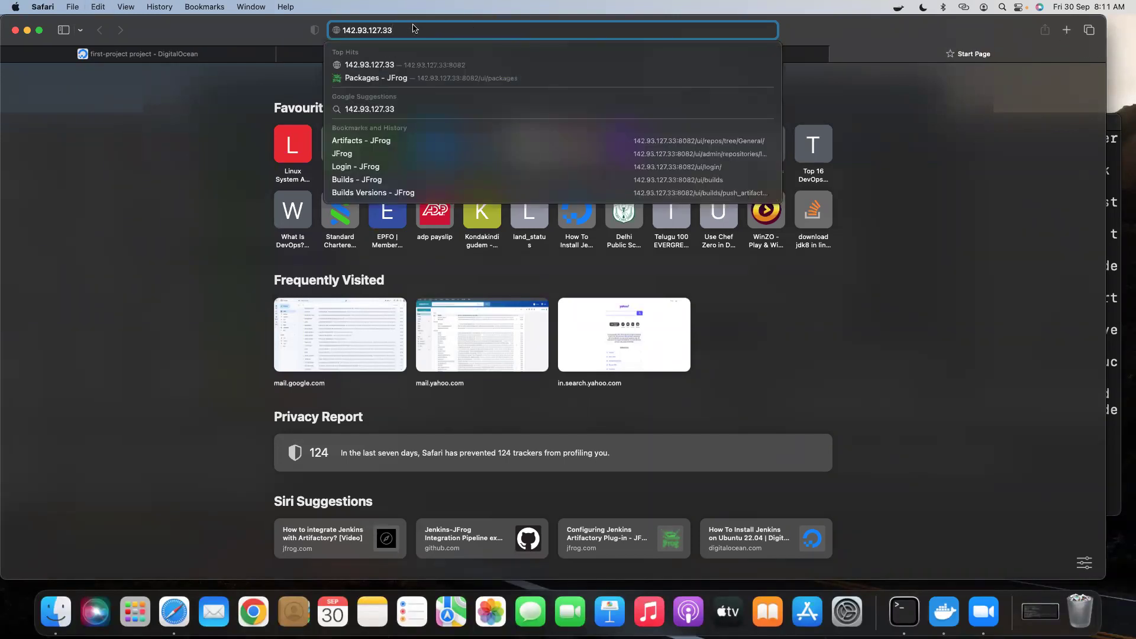
{"action": "type", "text": ":8082"}
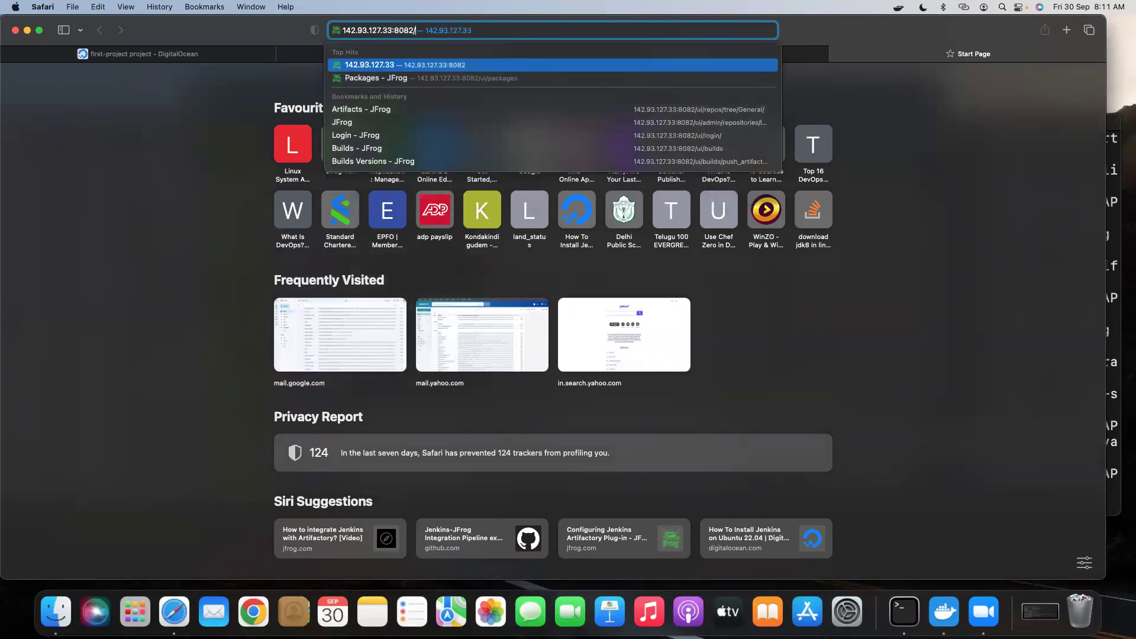
{"action": "type", "text": "/ui"}
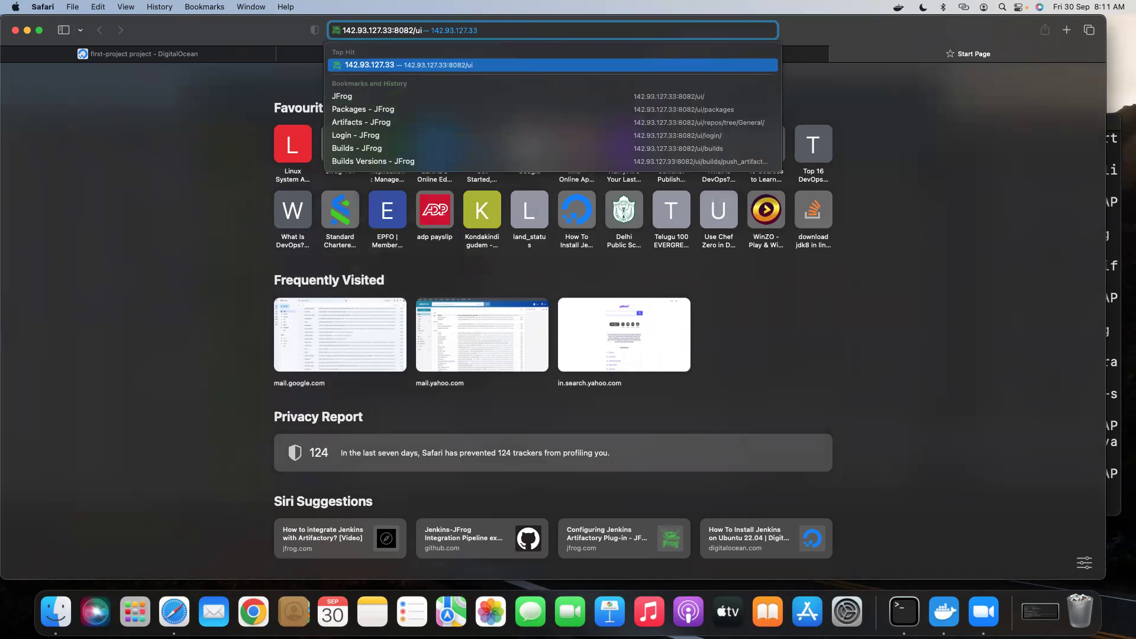
{"action": "key", "text": "Return"}
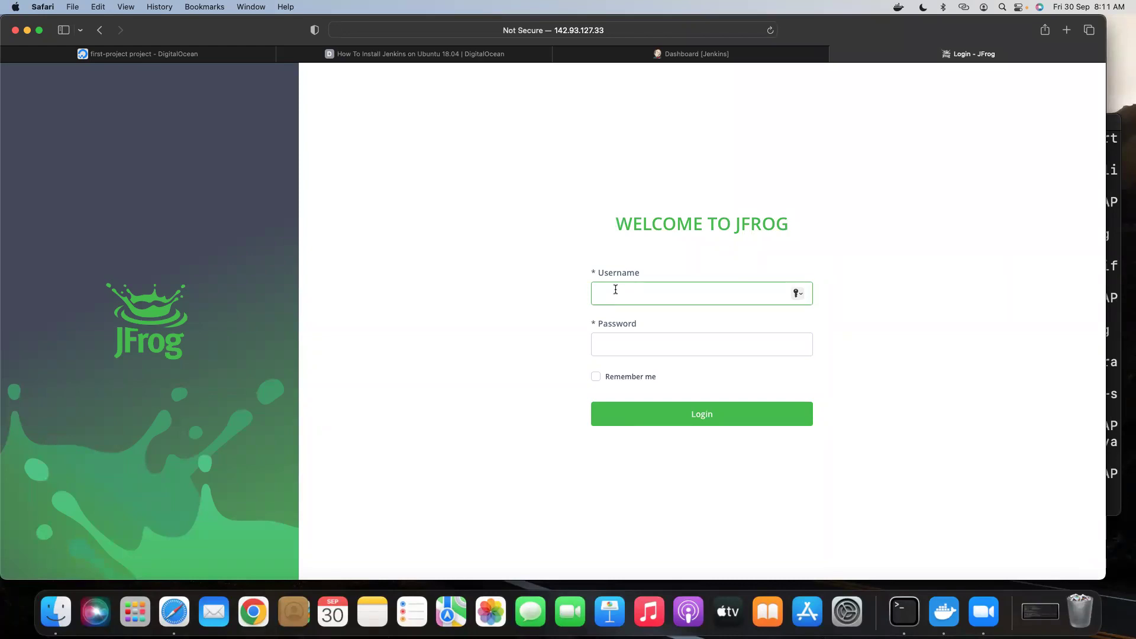
Log into Artifactory with the admin account and password, declining to save the password.
{"action": "type", "text": "admin"}
{"action": "left_click", "coordinate": [619, 350]}
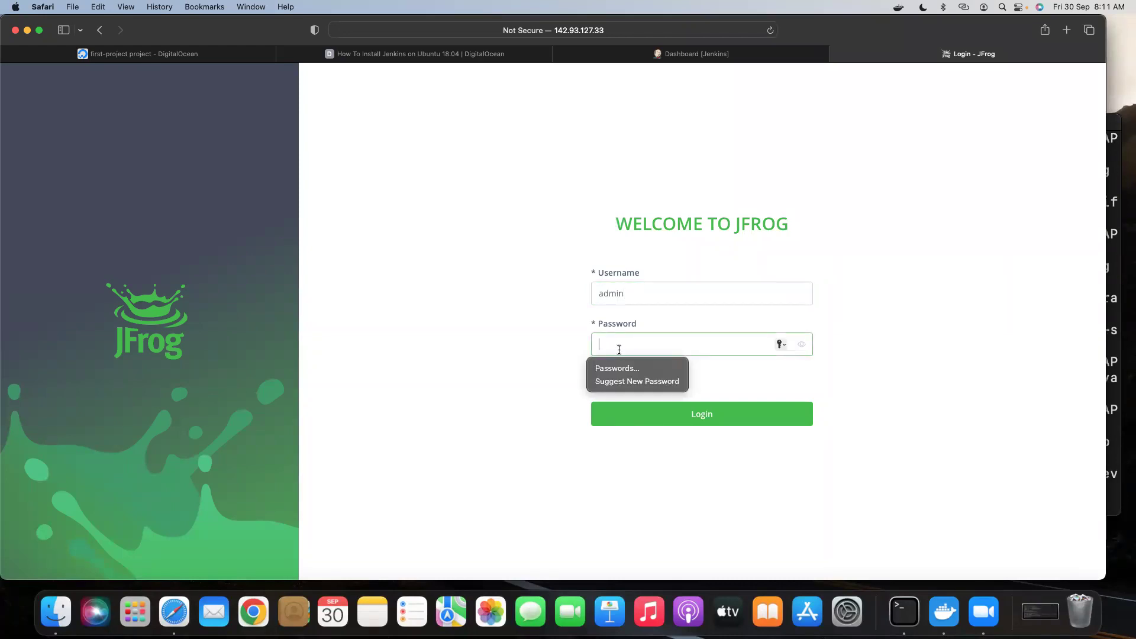
{"action": "type", "text": "pa"}
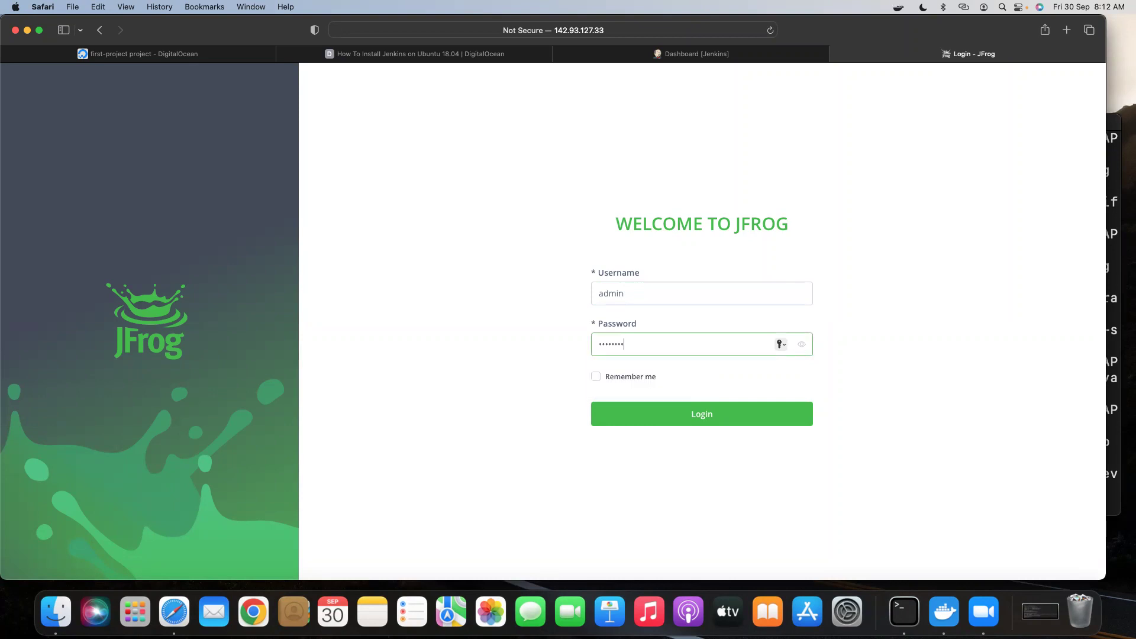
{"action": "left_click", "coordinate": [655, 418]}
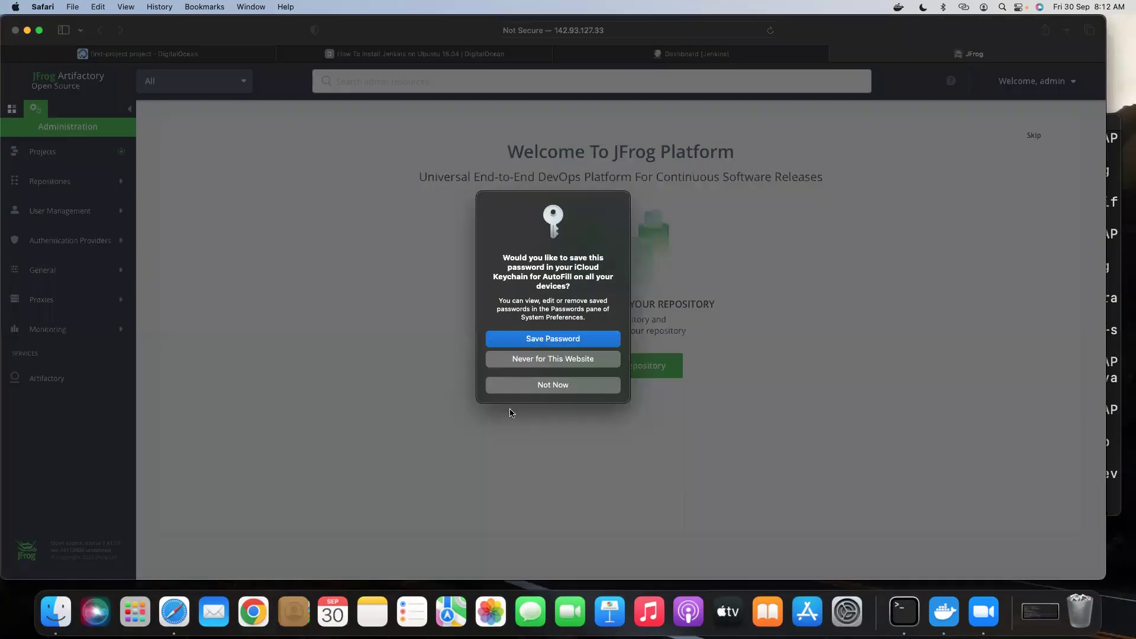
{"action": "left_click", "coordinate": [553, 385]}
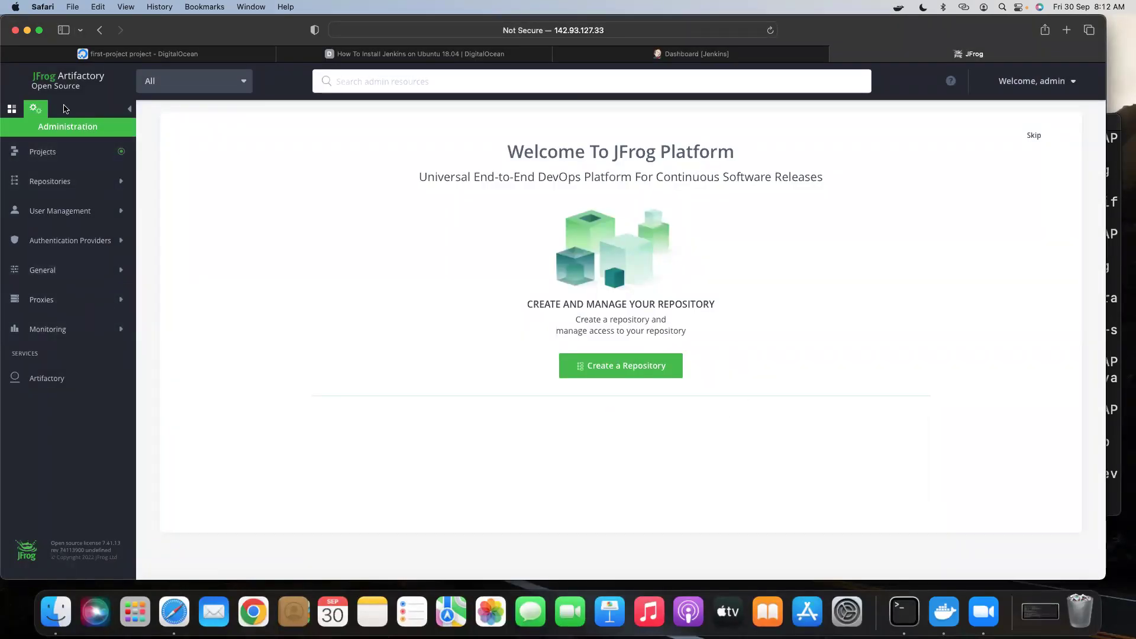
Open the Repositories admin page listing generic_test, libs-release-local and libs-snapshot-local.
{"action": "left_click", "coordinate": [55, 181]}
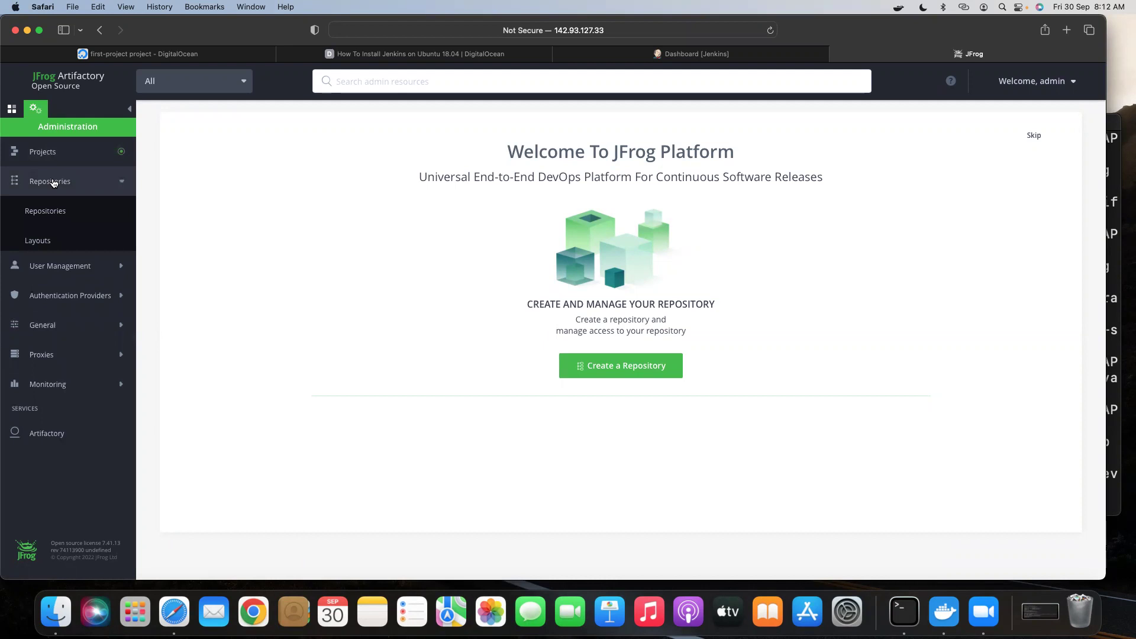
{"action": "left_click", "coordinate": [49, 216]}
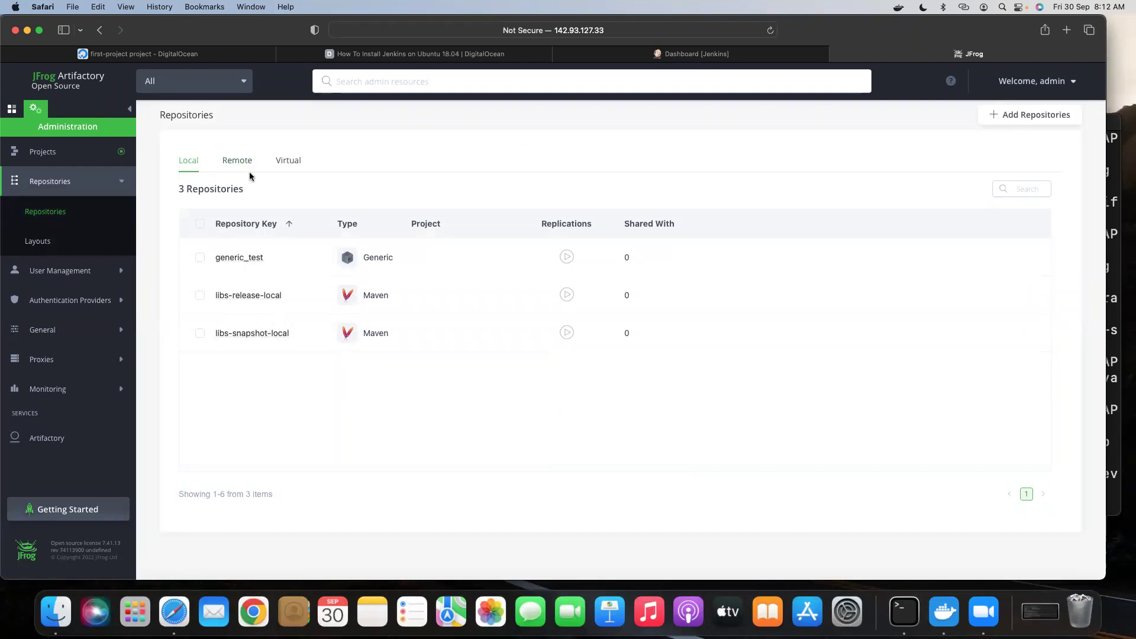
Add a new Maven local repository with repository key demo-maven.
{"action": "left_click", "coordinate": [1022, 116]}
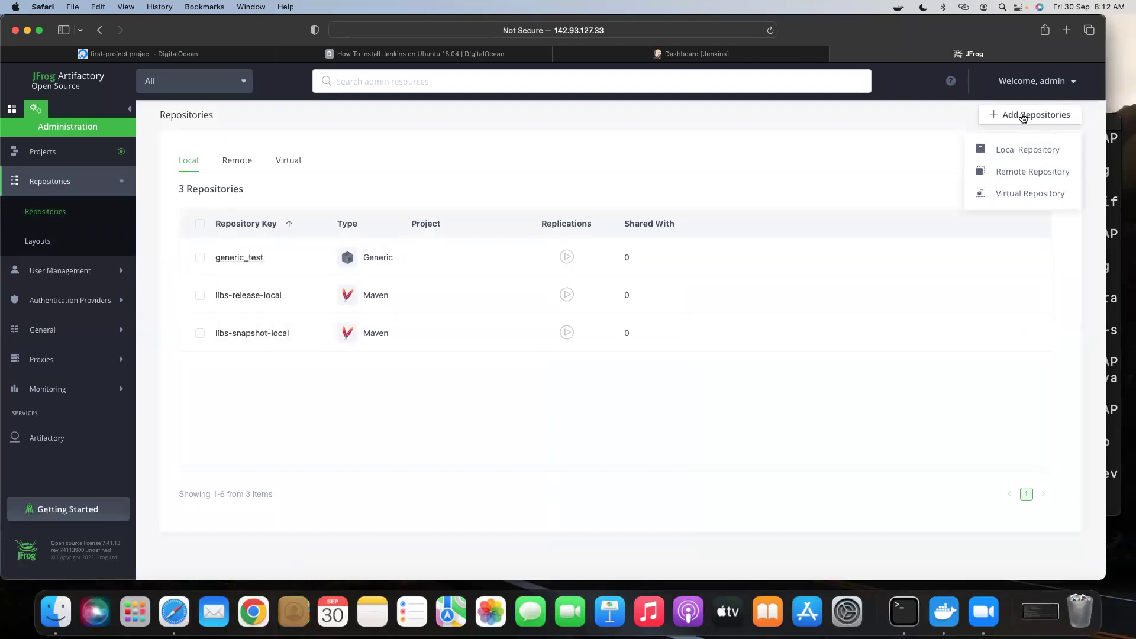
{"action": "left_click", "coordinate": [1022, 154]}
{"action": "left_click", "coordinate": [1013, 152]}
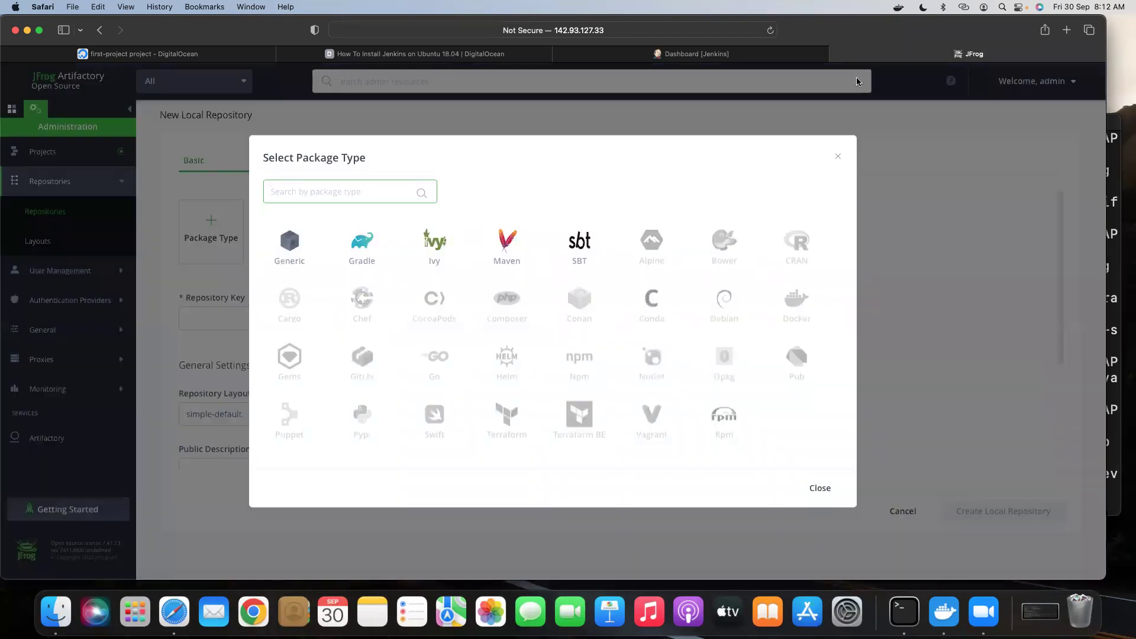
{"action": "left_click", "coordinate": [513, 255]}
{"action": "left_click", "coordinate": [202, 308]}
{"action": "left_click", "coordinate": [203, 309]}
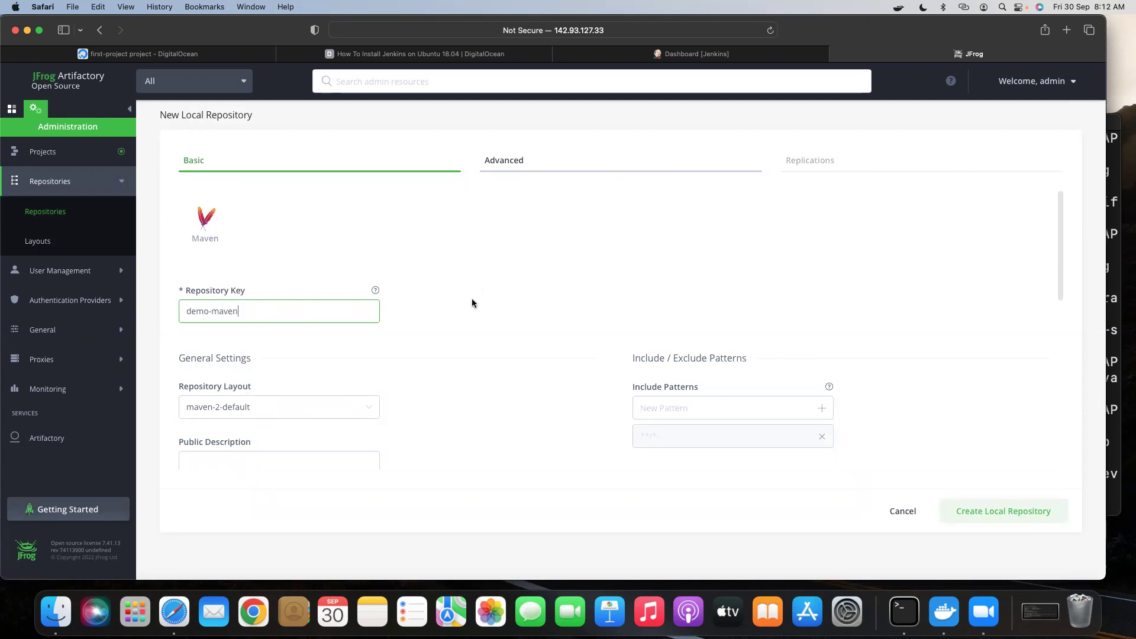
{"action": "type", "text": "demo-maven"}
{"action": "scroll", "coordinate": [472, 303], "scroll_direction": "down", "scroll_amount": 10}
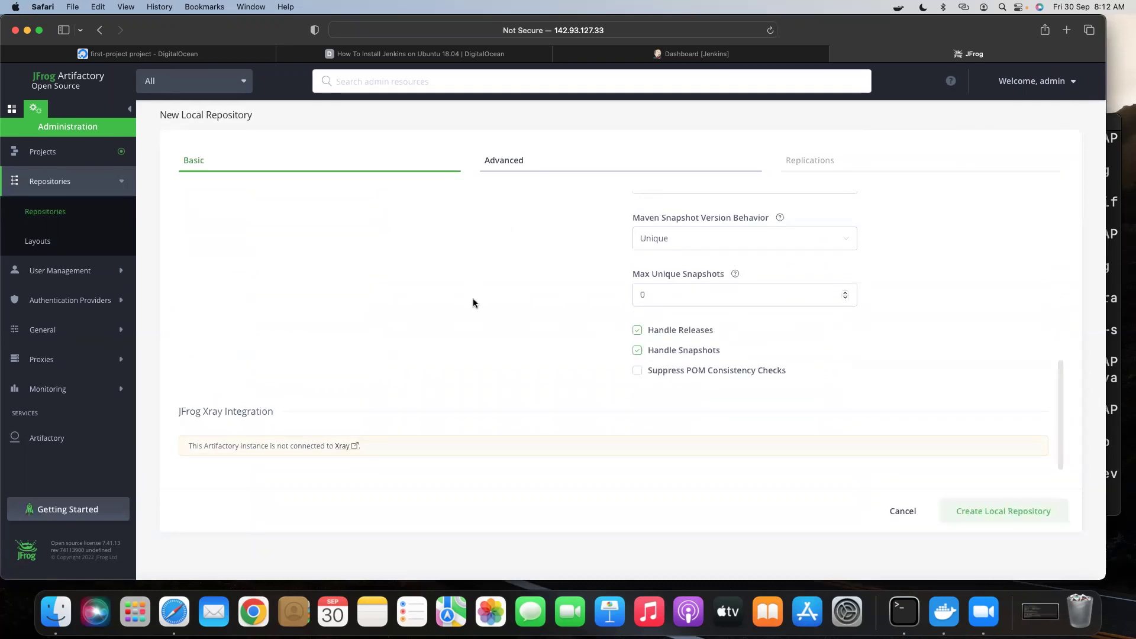
{"action": "scroll", "coordinate": [568, 281], "scroll_direction": "up", "scroll_amount": 10}
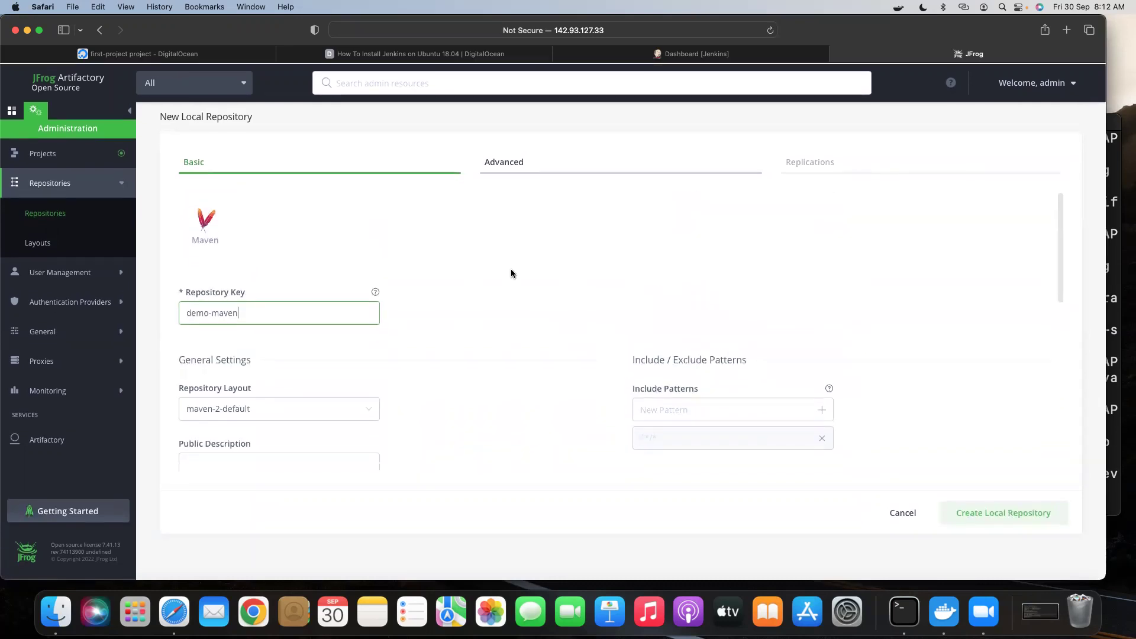
{"action": "left_click", "coordinate": [996, 514]}
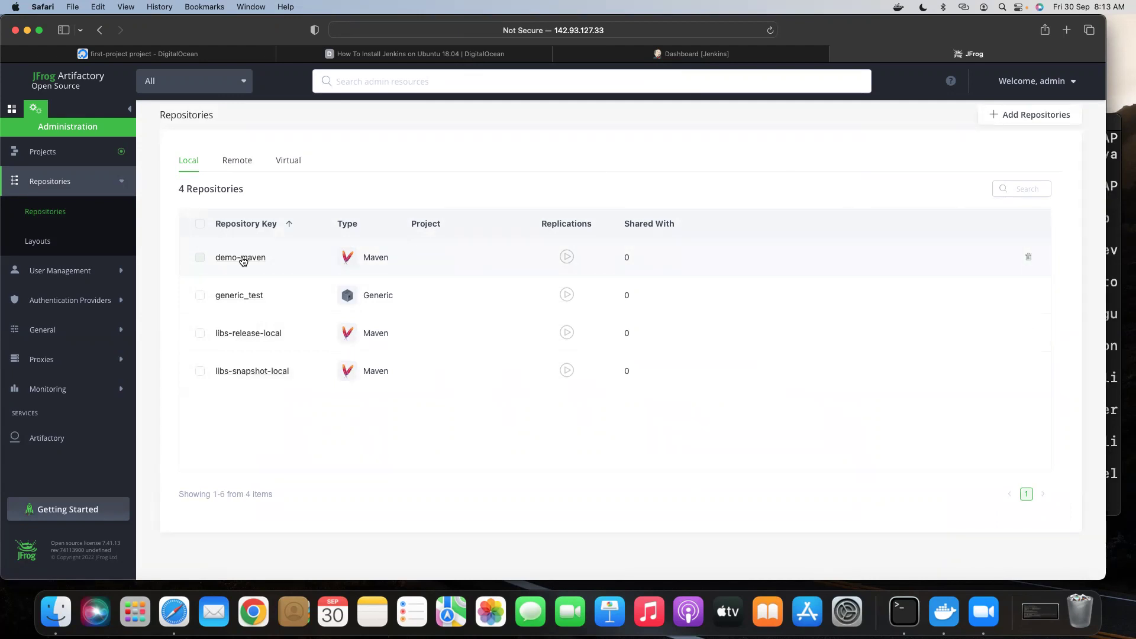
Glance at the virtual repositories, return to the four local ones, and open Add Repositories.
{"action": "left_click", "coordinate": [289, 163]}
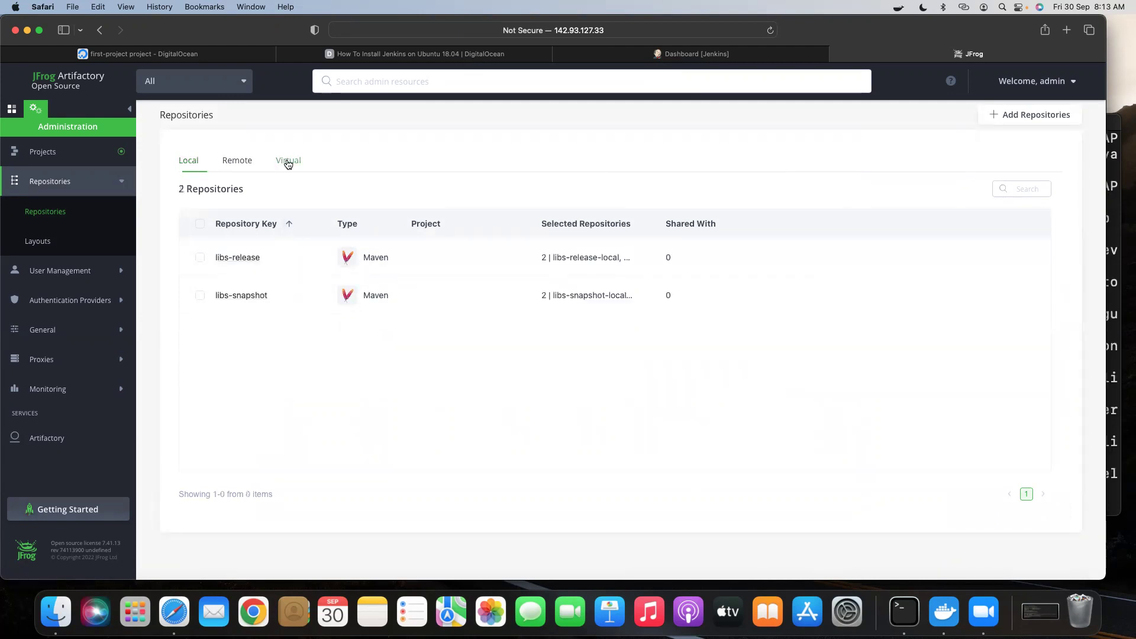
{"action": "left_click", "coordinate": [191, 165]}
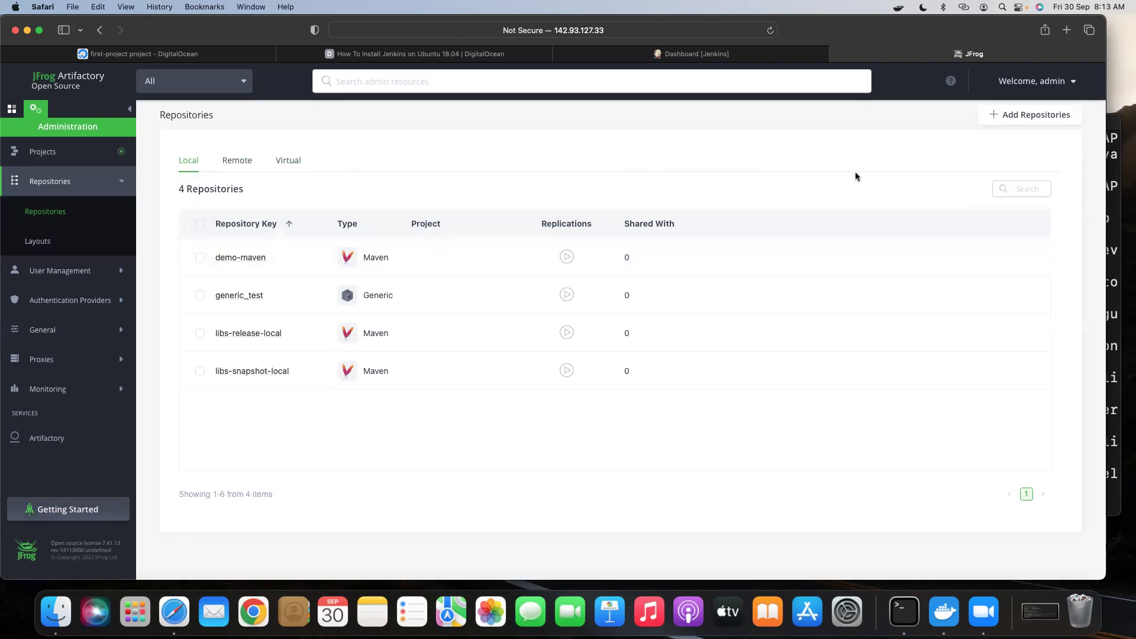
{"action": "left_click", "coordinate": [1029, 115]}
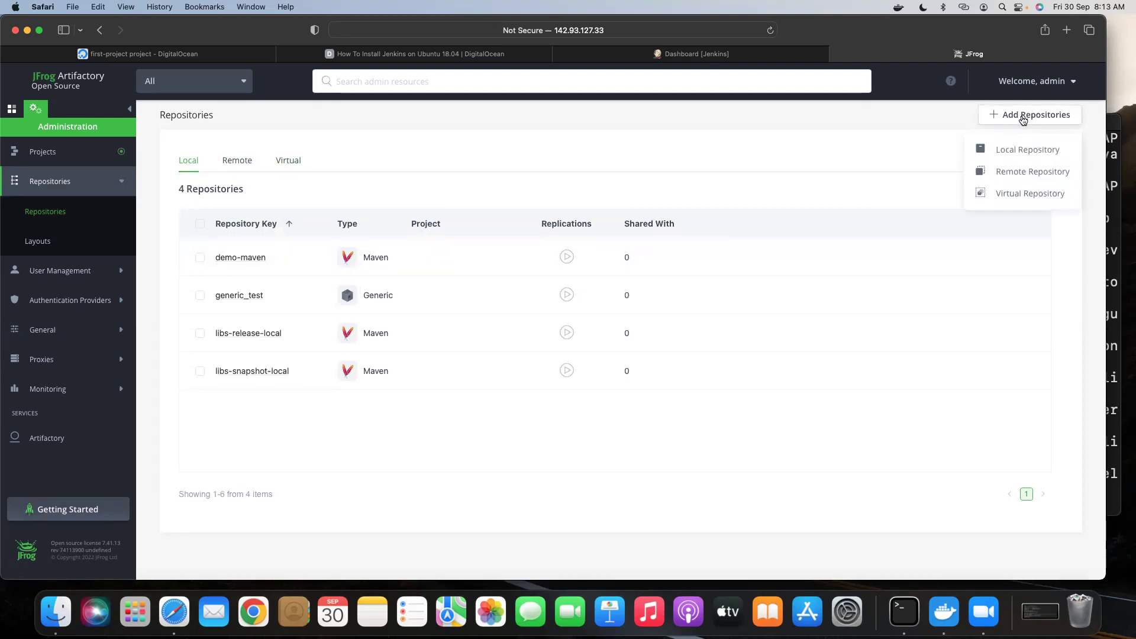
Start another Maven local repository and enter the key demo-maven-snapshot.
{"action": "left_click", "coordinate": [1013, 149]}
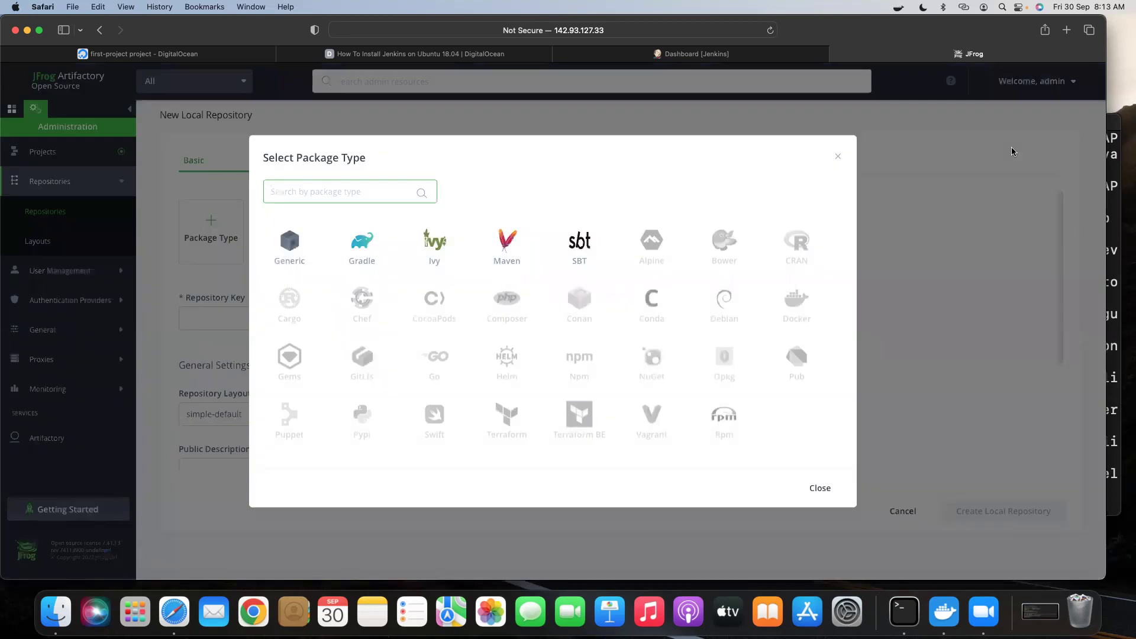
{"action": "left_click", "coordinate": [510, 256]}
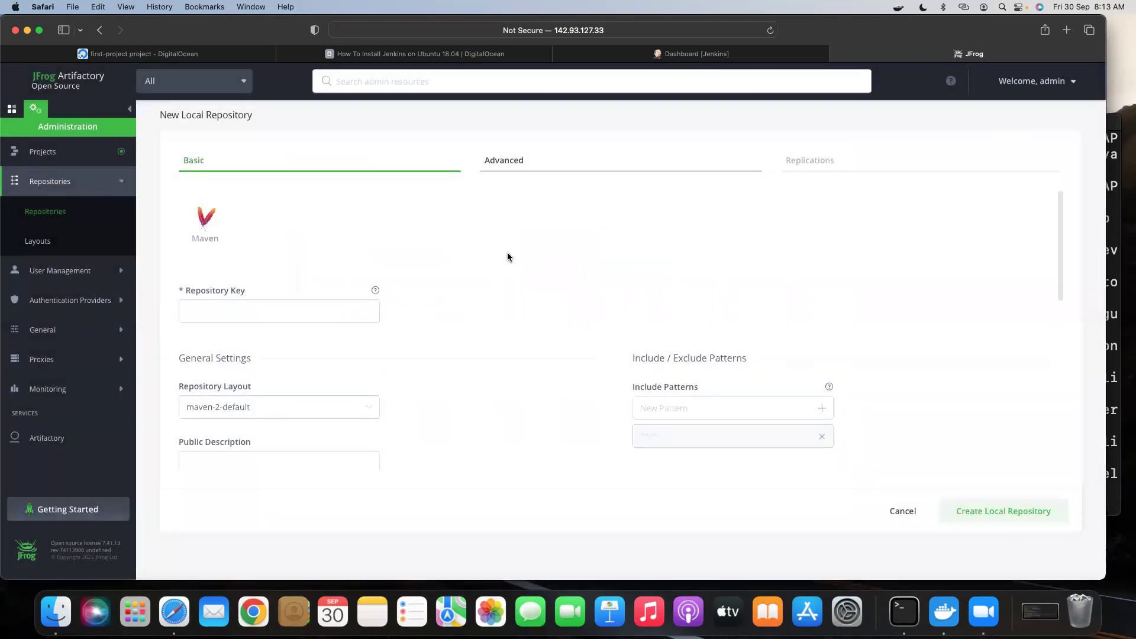
{"action": "scroll", "coordinate": [339, 382], "scroll_direction": "down", "scroll_amount": 5}
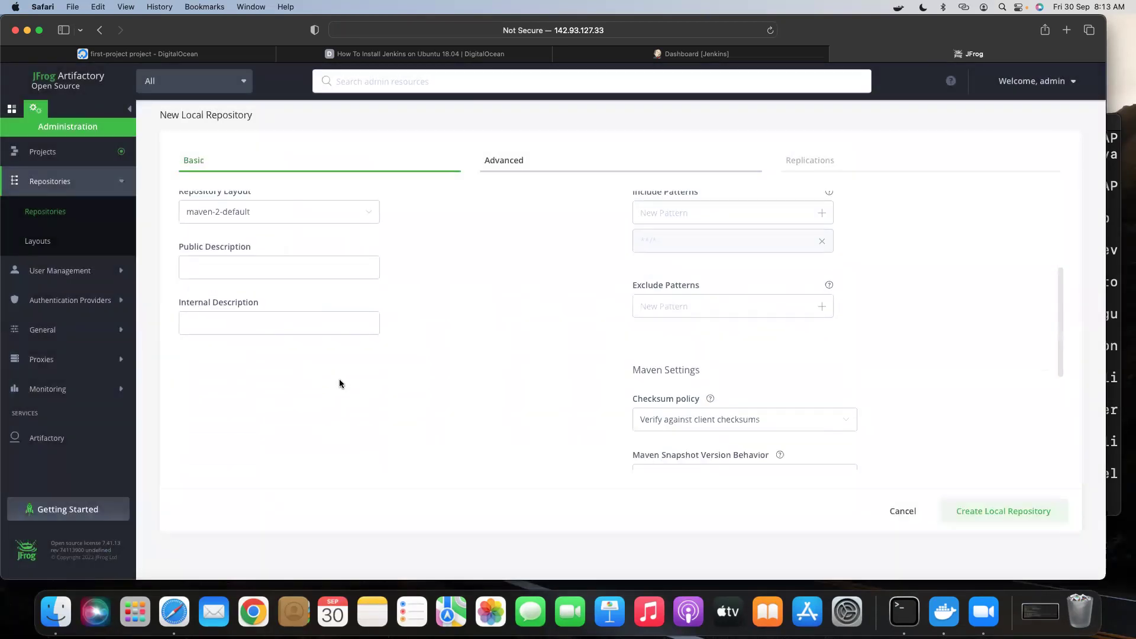
{"action": "scroll", "coordinate": [339, 383], "scroll_direction": "down", "scroll_amount": 5}
{"action": "scroll", "coordinate": [339, 383], "scroll_direction": "down", "scroll_amount": 2}
{"action": "scroll", "coordinate": [340, 383], "scroll_direction": "up", "scroll_amount": 10}
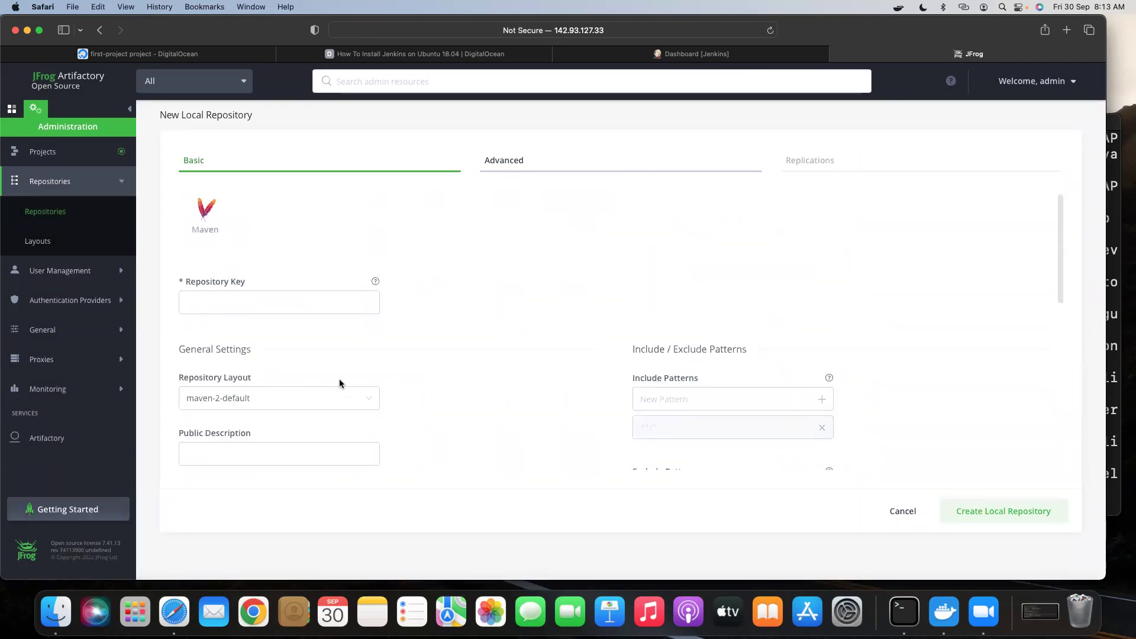
{"action": "scroll", "coordinate": [340, 383], "scroll_direction": "down", "scroll_amount": 2}
{"action": "scroll", "coordinate": [339, 383], "scroll_direction": "up", "scroll_amount": 3}
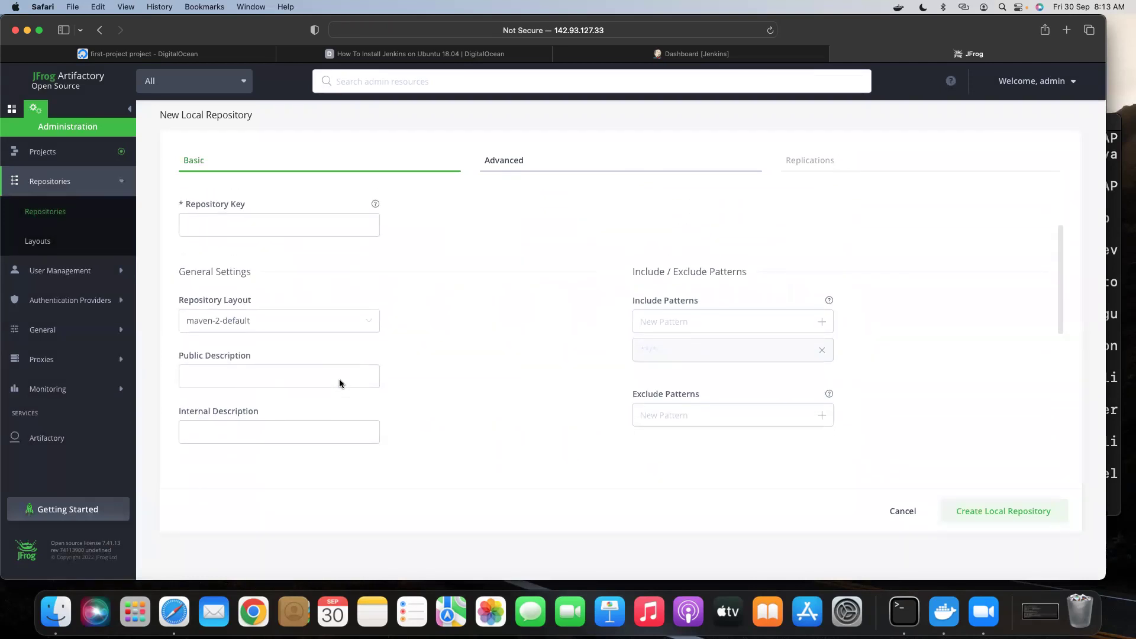
{"action": "left_click", "coordinate": [219, 309]}
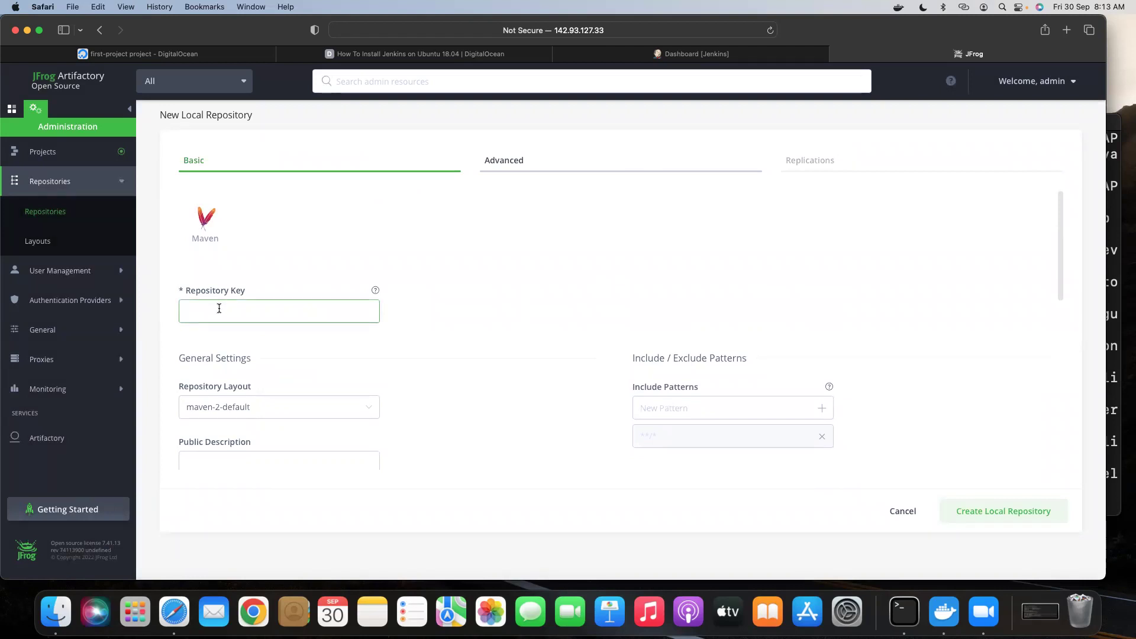
{"action": "type", "text": "d"}
{"action": "scroll", "coordinate": [279, 414], "scroll_direction": "down", "scroll_amount": 8}
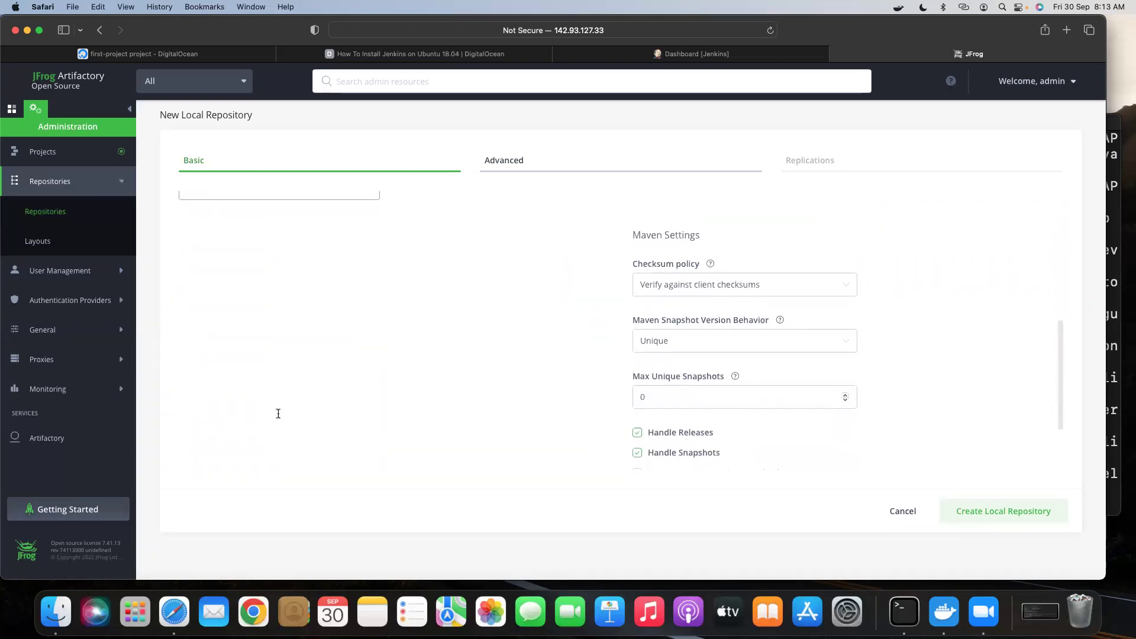
{"action": "scroll", "coordinate": [278, 413], "scroll_direction": "down", "scroll_amount": 3}
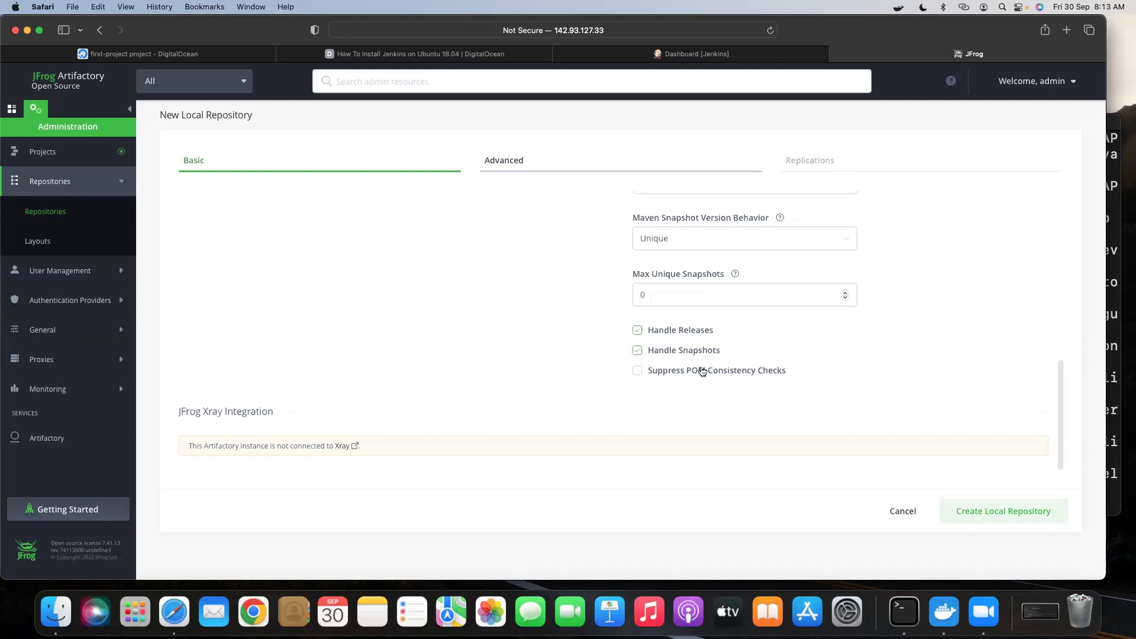
{"action": "scroll", "coordinate": [628, 377], "scroll_direction": "up", "scroll_amount": 5}
{"action": "scroll", "coordinate": [627, 376], "scroll_direction": "up", "scroll_amount": 6}
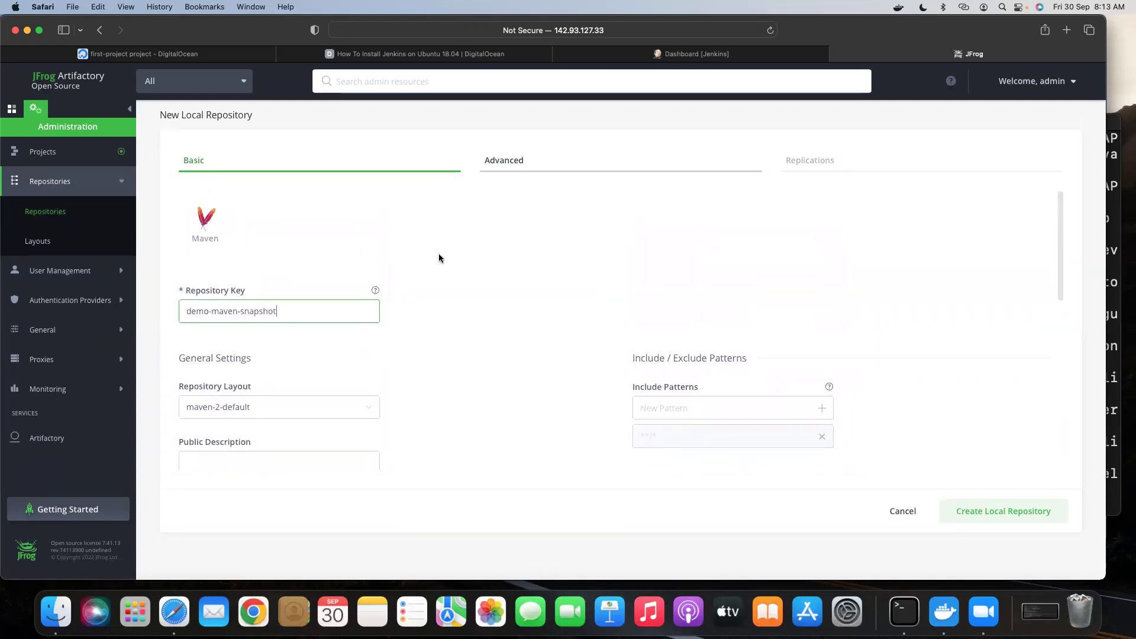
Review the Advanced and Basic settings, then create the demo-maven-snapshot repository.
{"action": "left_click", "coordinate": [521, 165]}
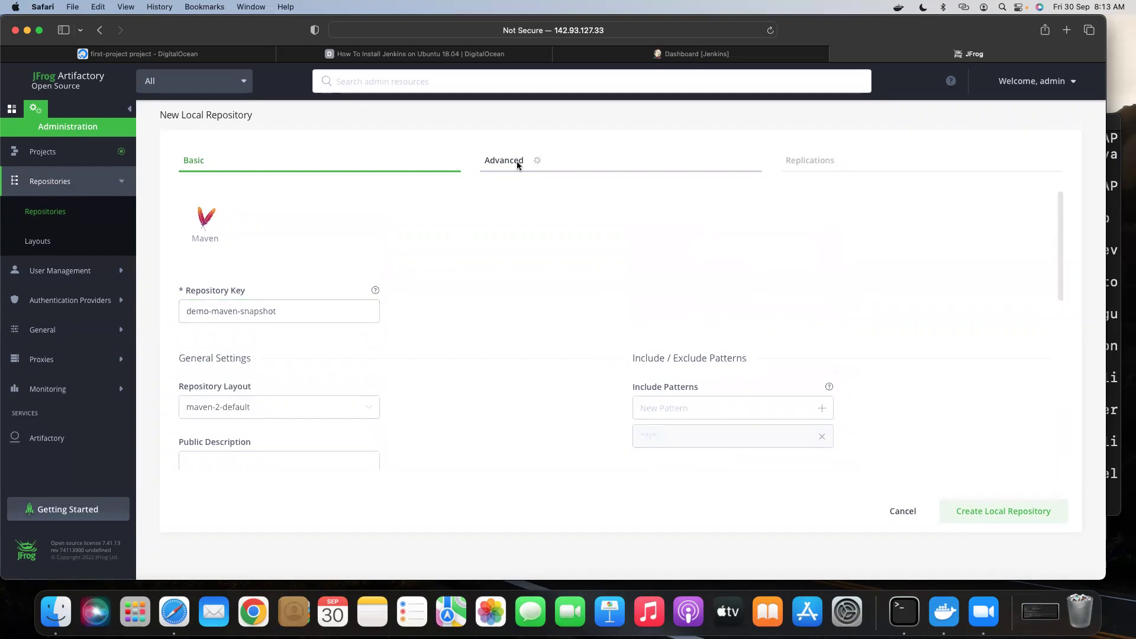
{"action": "scroll", "coordinate": [716, 314], "scroll_direction": "down", "scroll_amount": 1}
{"action": "scroll", "coordinate": [349, 218], "scroll_direction": "up", "scroll_amount": 1}
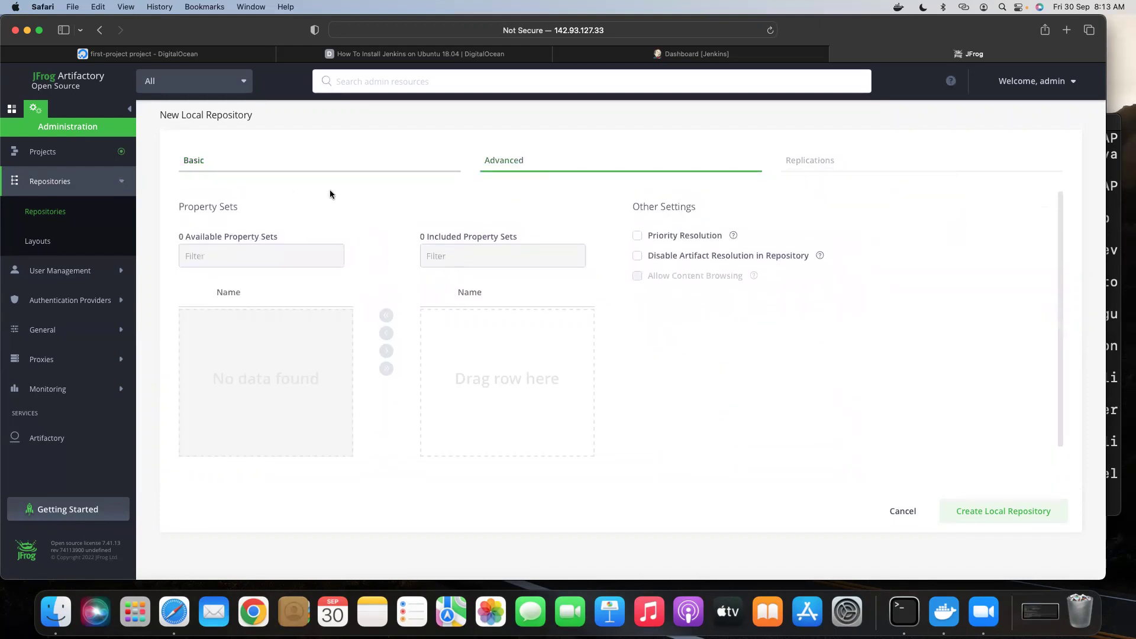
{"action": "left_click", "coordinate": [205, 160]}
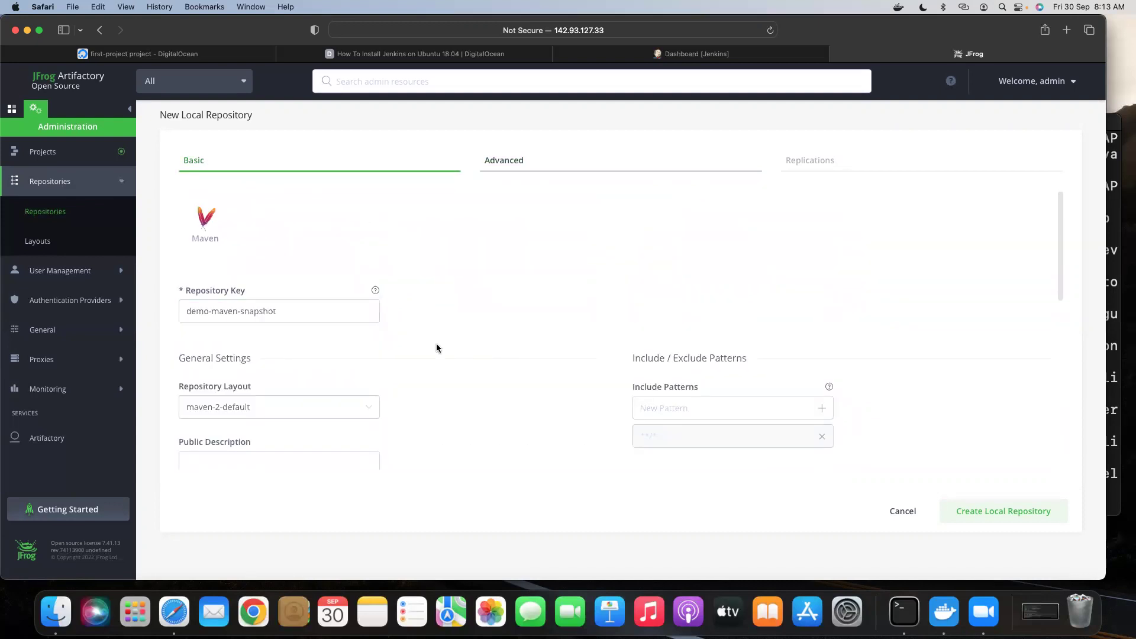
{"action": "scroll", "coordinate": [437, 347], "scroll_direction": "down", "scroll_amount": 5}
{"action": "scroll", "coordinate": [436, 348], "scroll_direction": "down", "scroll_amount": 5}
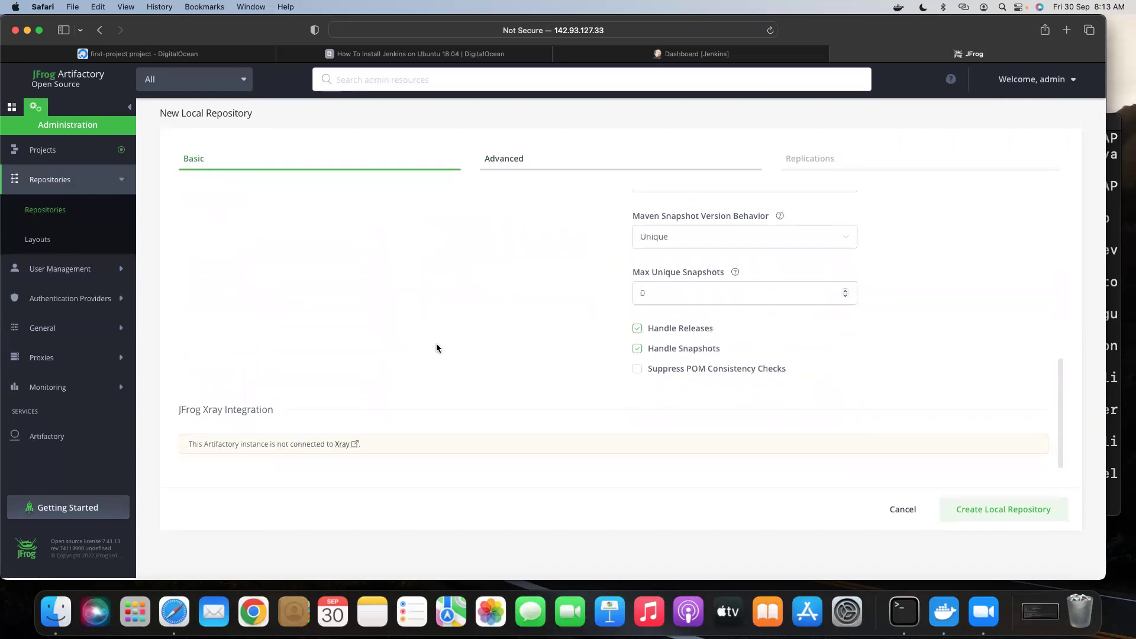
{"action": "scroll", "coordinate": [436, 348], "scroll_direction": "up", "scroll_amount": 6}
{"action": "scroll", "coordinate": [436, 348], "scroll_direction": "up", "scroll_amount": 4}
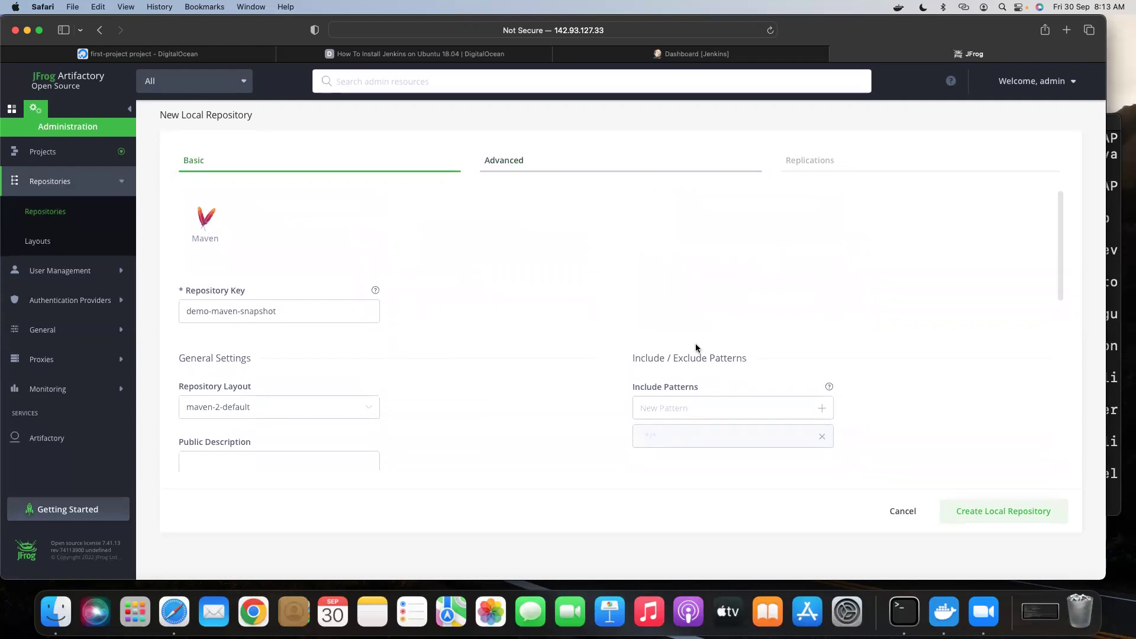
{"action": "left_click", "coordinate": [988, 513]}
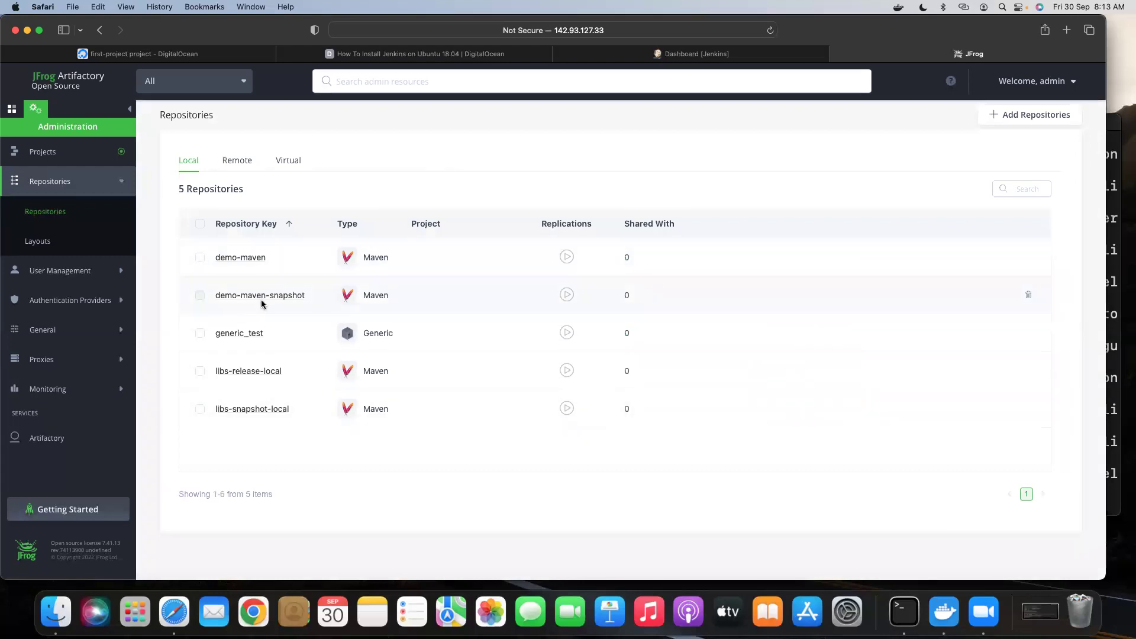
Compare the Virtual and Local lists to confirm demo-maven-snapshot, then switch to the Application area.
{"action": "left_click", "coordinate": [292, 165]}
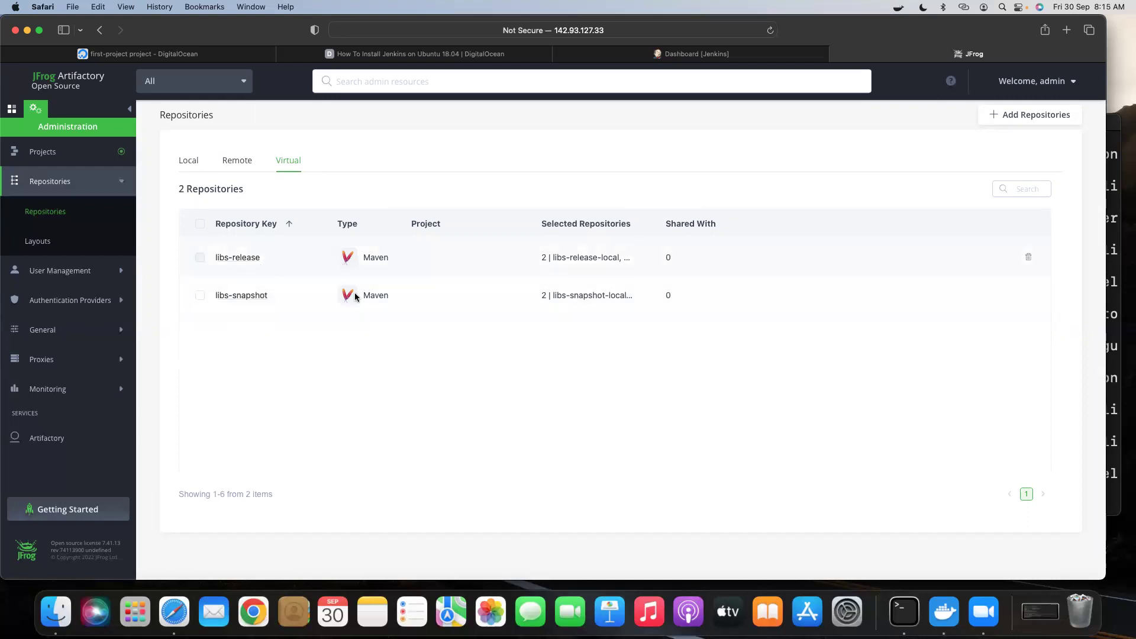
{"action": "left_click", "coordinate": [194, 165]}
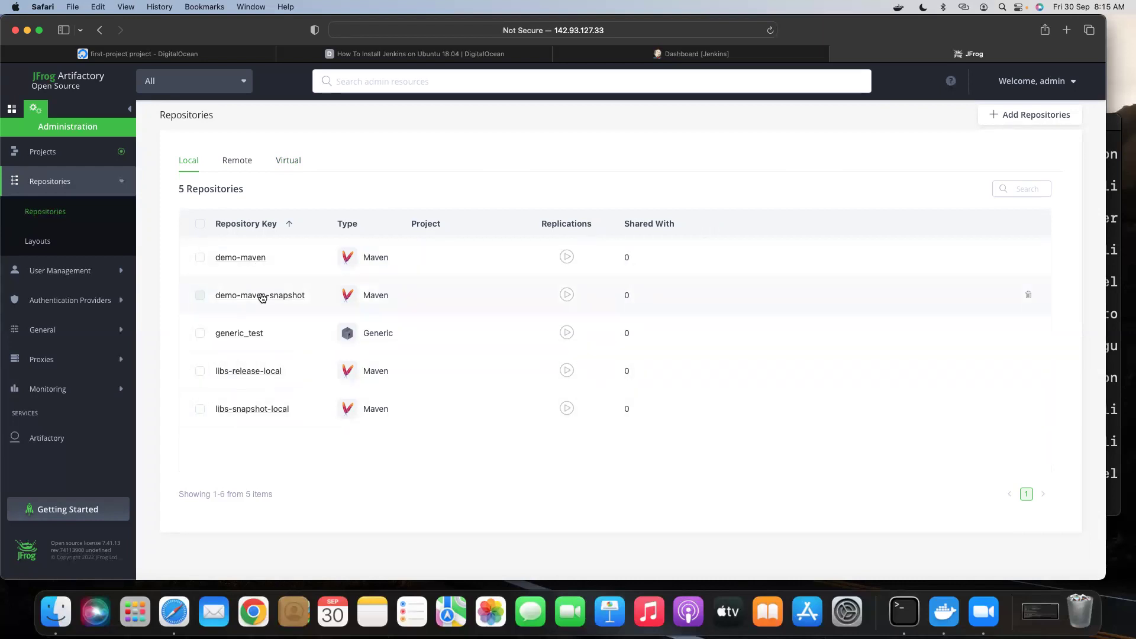
{"action": "left_click", "coordinate": [290, 160]}
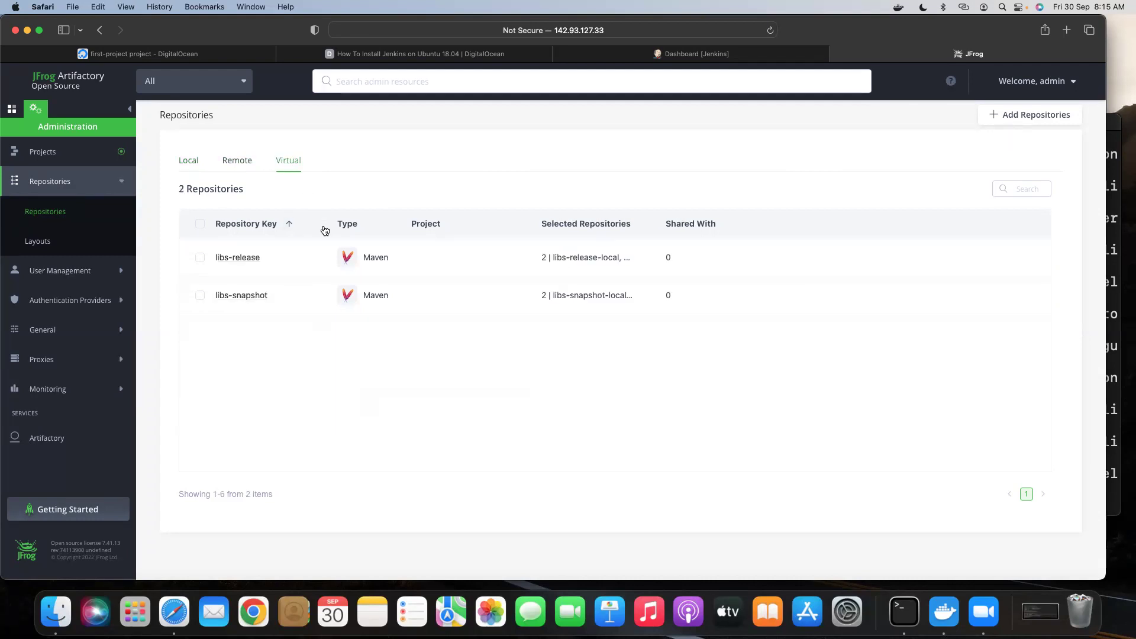
{"action": "left_click", "coordinate": [195, 168]}
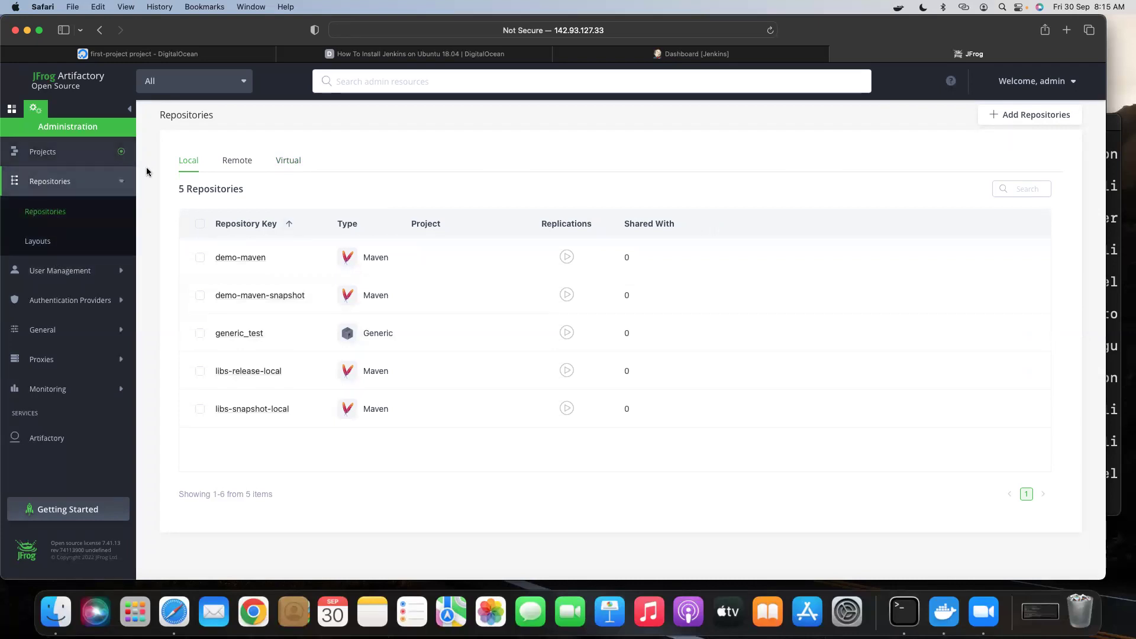
{"action": "left_click", "coordinate": [11, 109]}
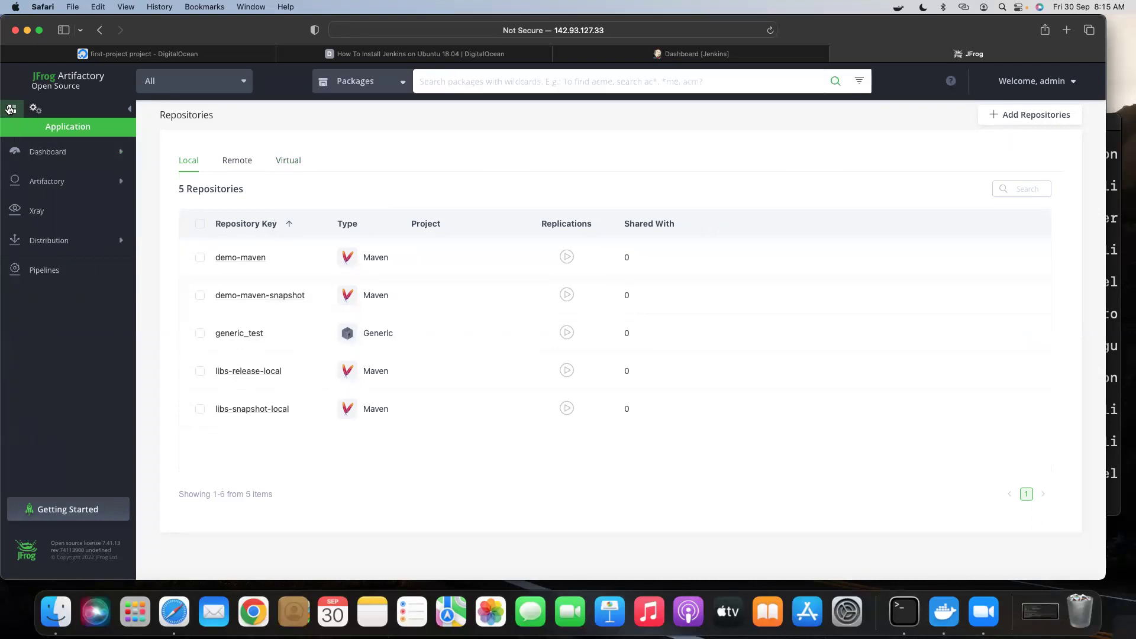
Open the Artifacts browser and view details of demo-maven and demo-maven-snapshot.
{"action": "left_click", "coordinate": [71, 182]}
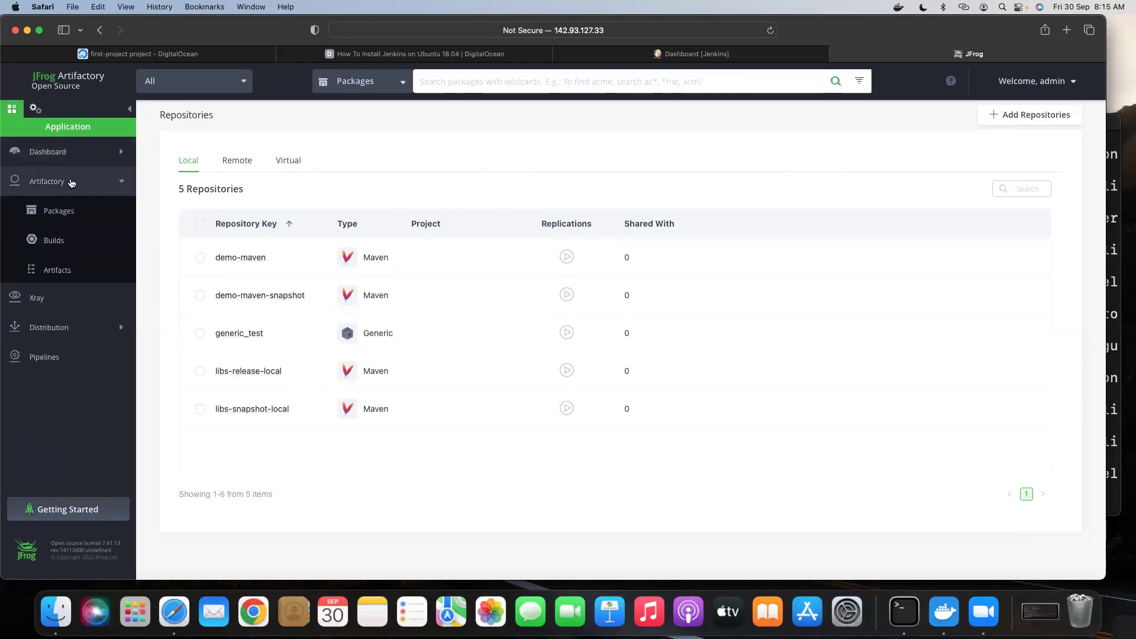
{"action": "left_click", "coordinate": [57, 270]}
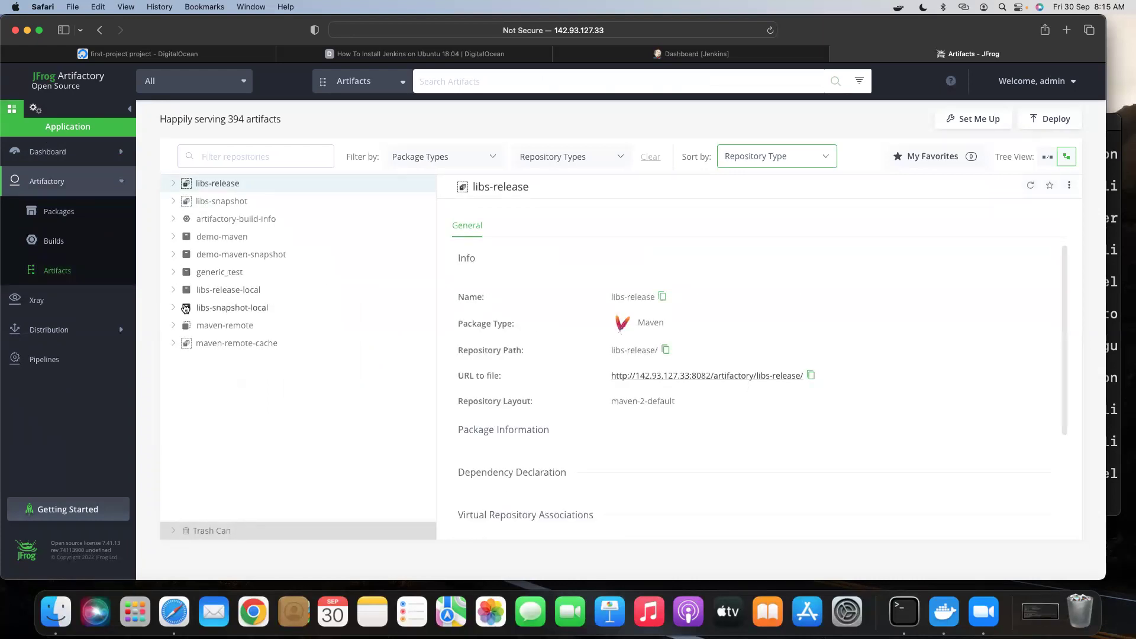
{"action": "left_click", "coordinate": [172, 236]}
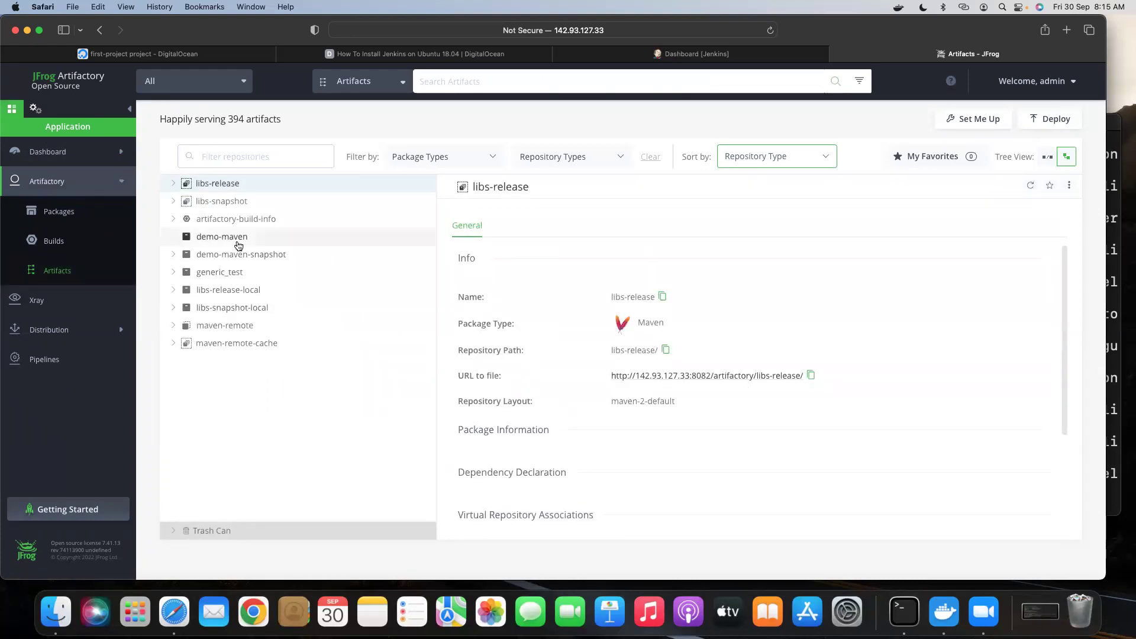
{"action": "left_click", "coordinate": [221, 238]}
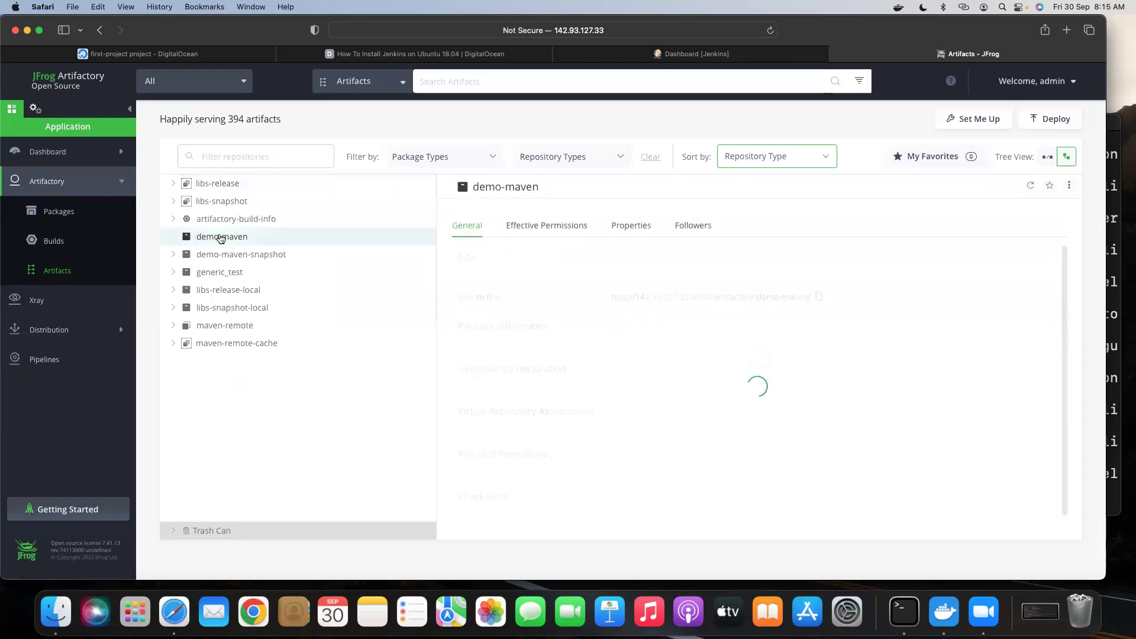
{"action": "left_click", "coordinate": [173, 254]}
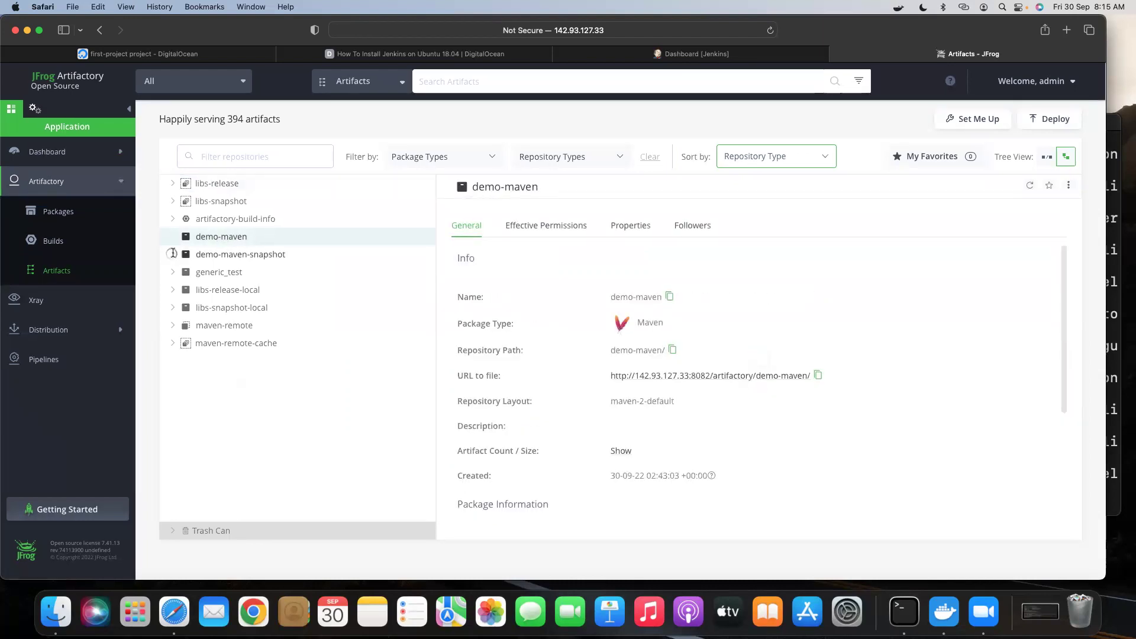
{"action": "left_click", "coordinate": [216, 254]}
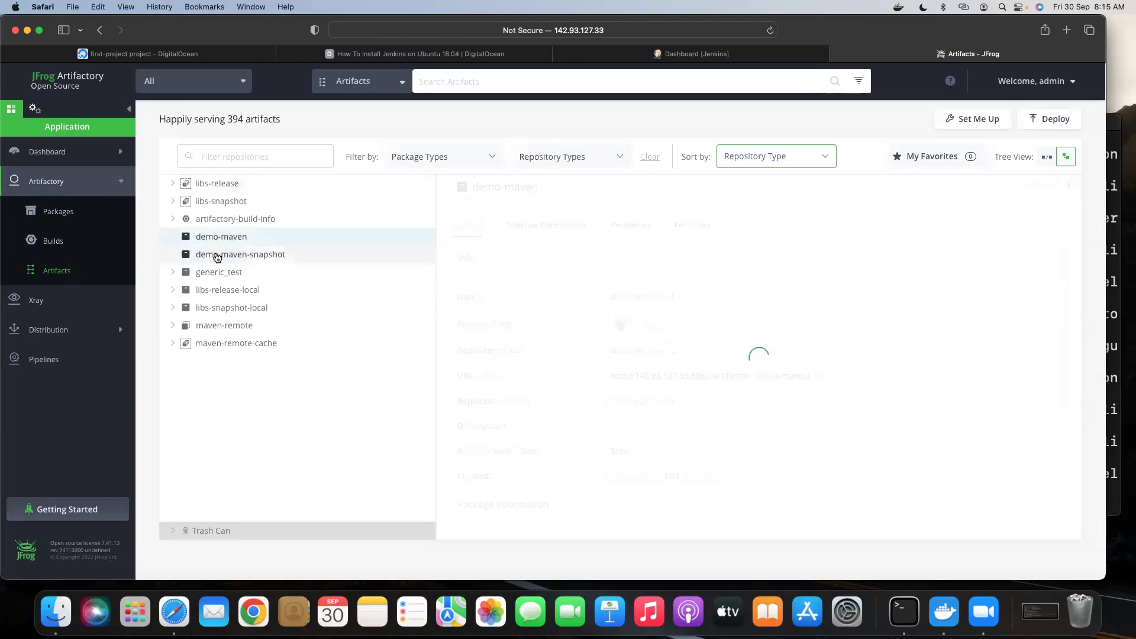
Expand generic_test, libs-release-local and the libs-snapshot-local org/jfrog/test folder tree.
{"action": "left_click", "coordinate": [173, 272]}
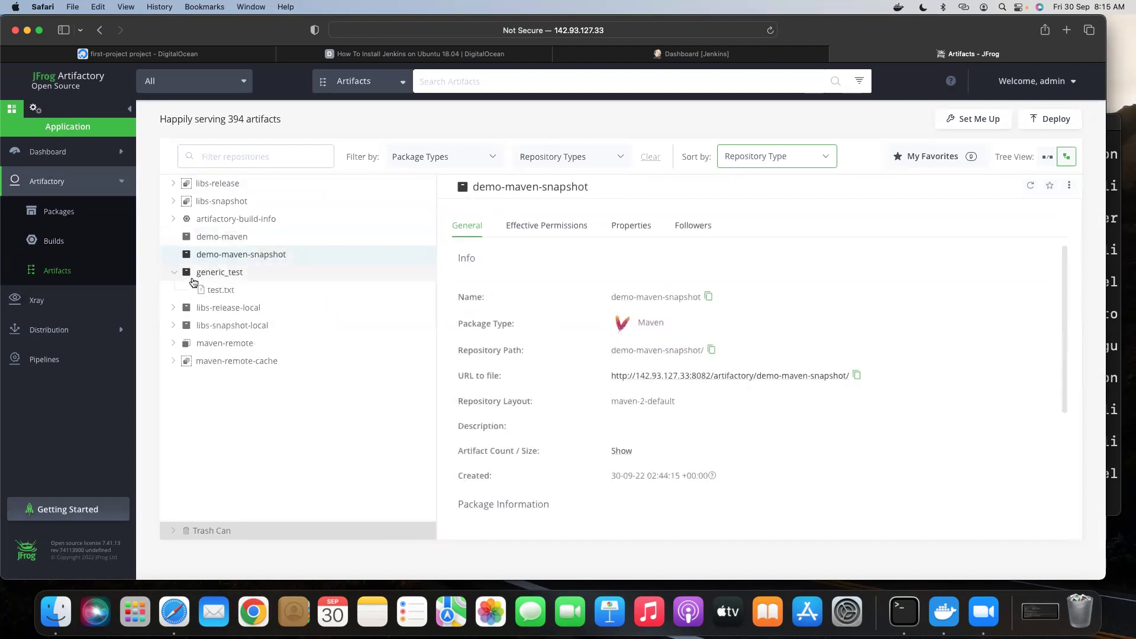
{"action": "left_click", "coordinate": [172, 308]}
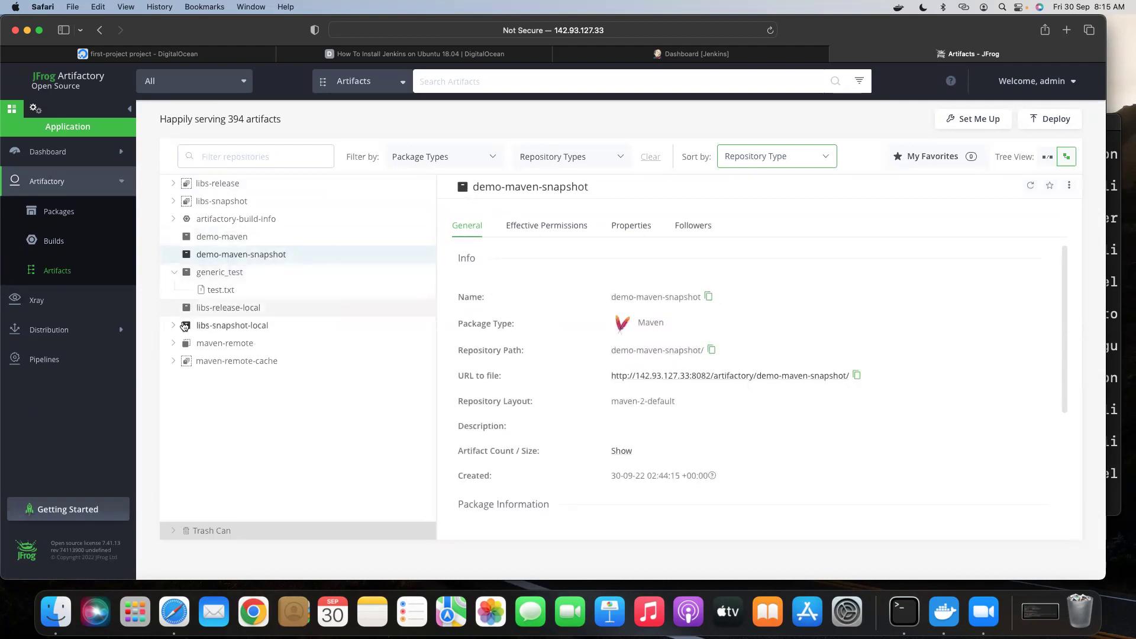
{"action": "left_click", "coordinate": [173, 326]}
{"action": "left_click", "coordinate": [188, 346]}
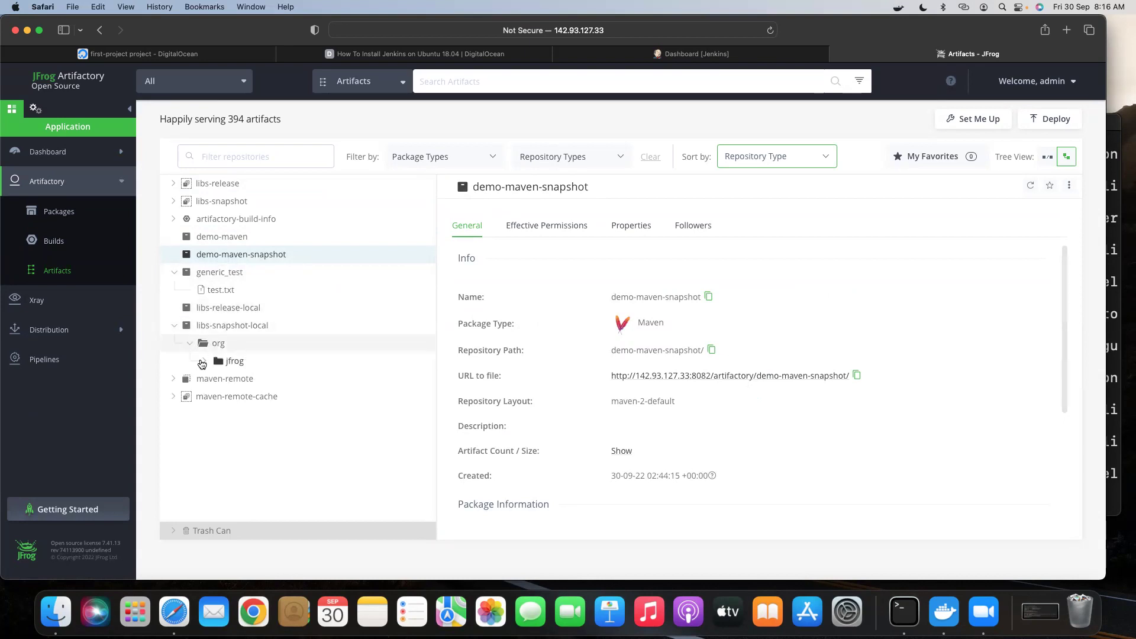
{"action": "left_click", "coordinate": [204, 364]}
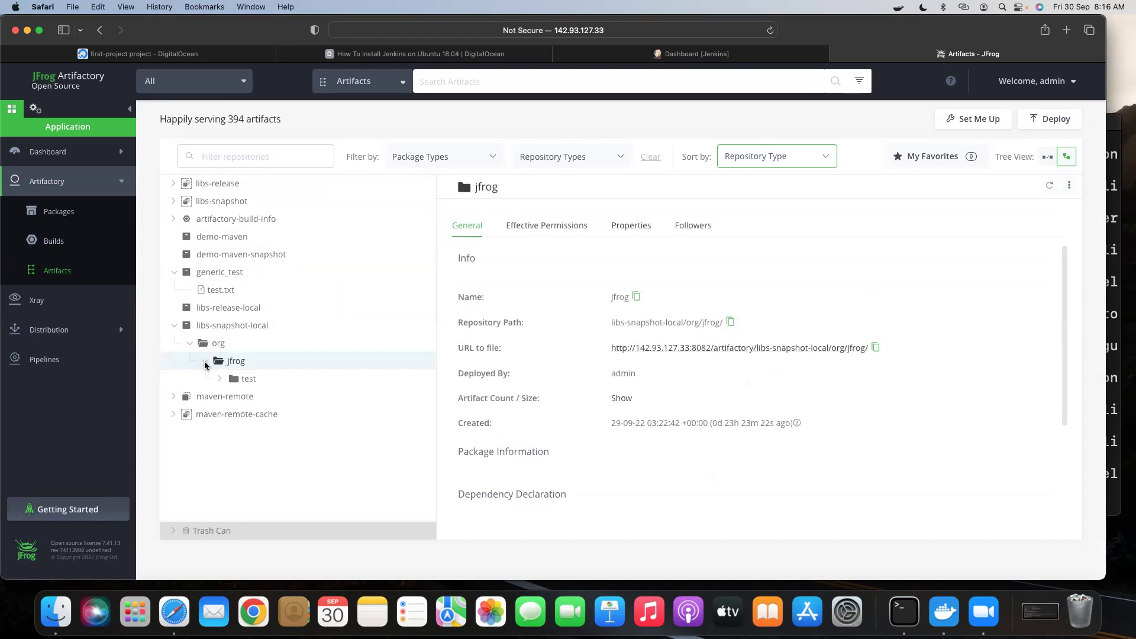
{"action": "left_click", "coordinate": [219, 379]}
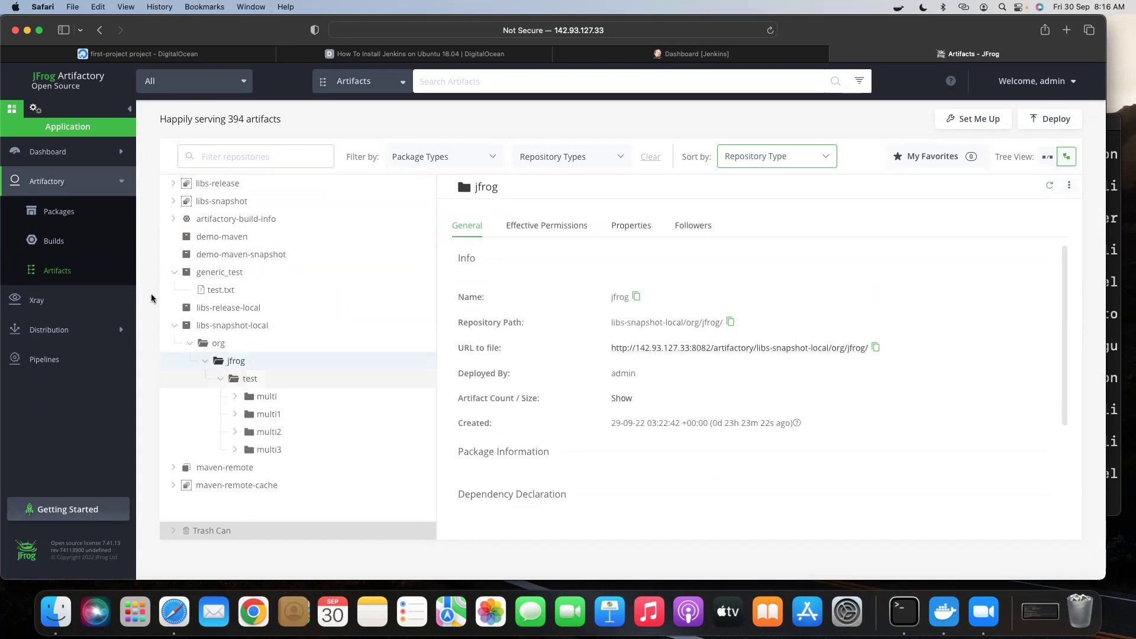
{"action": "left_click", "coordinate": [173, 325]}
Recheck details of generic_test, demo-maven-snapshot and demo-maven, then bring up the Jenkins dashboard.
{"action": "left_click", "coordinate": [177, 274]}
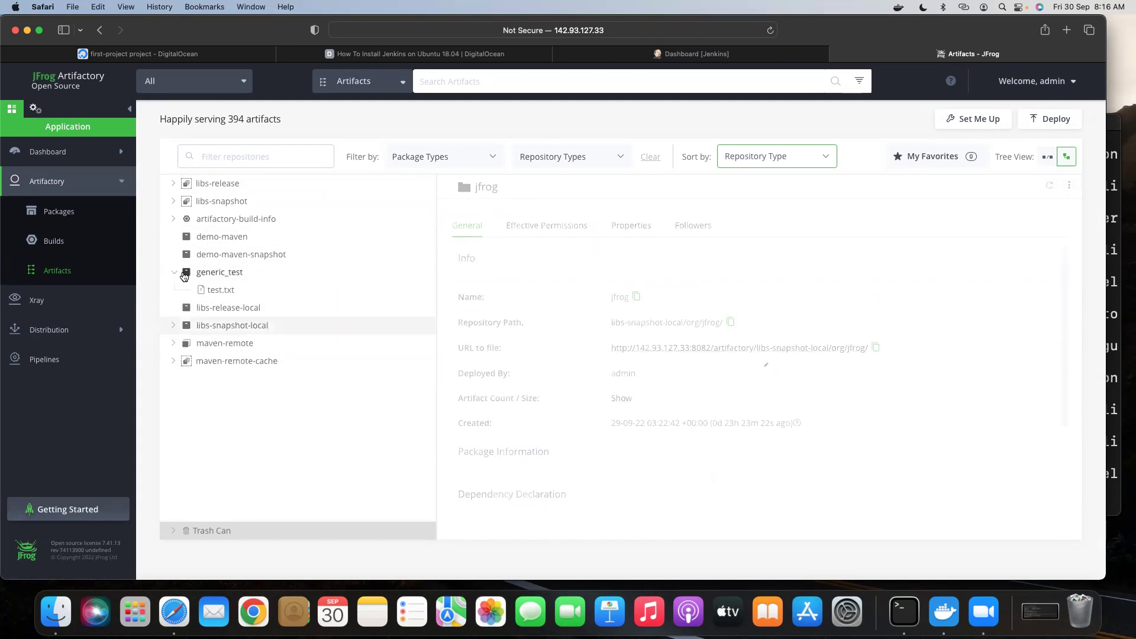
{"action": "left_click", "coordinate": [249, 255]}
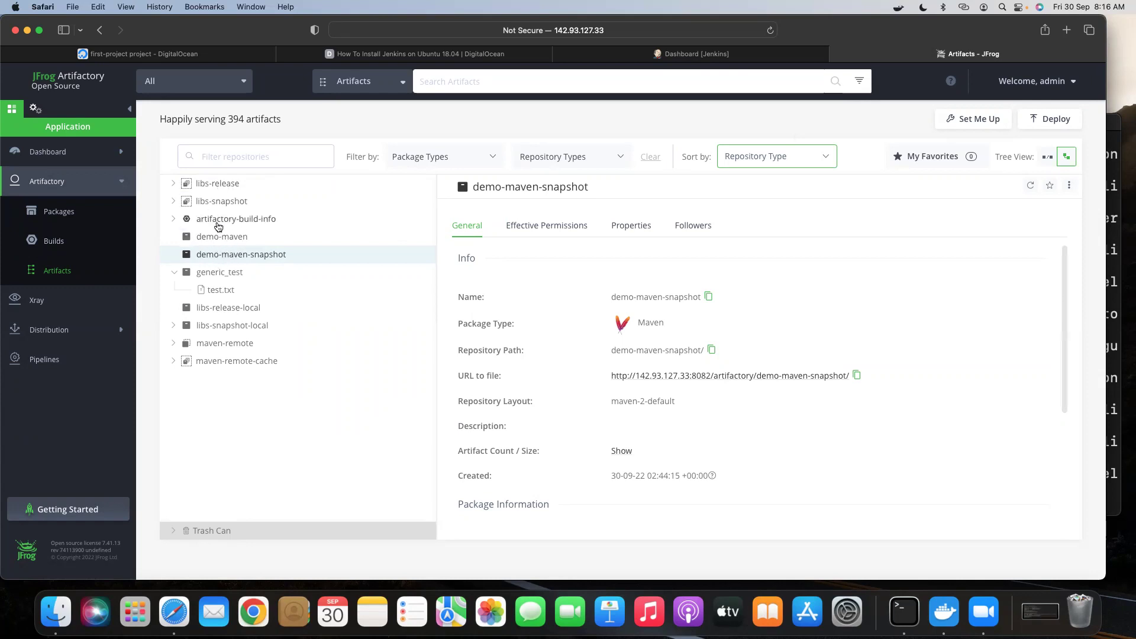
{"action": "left_click", "coordinate": [212, 237]}
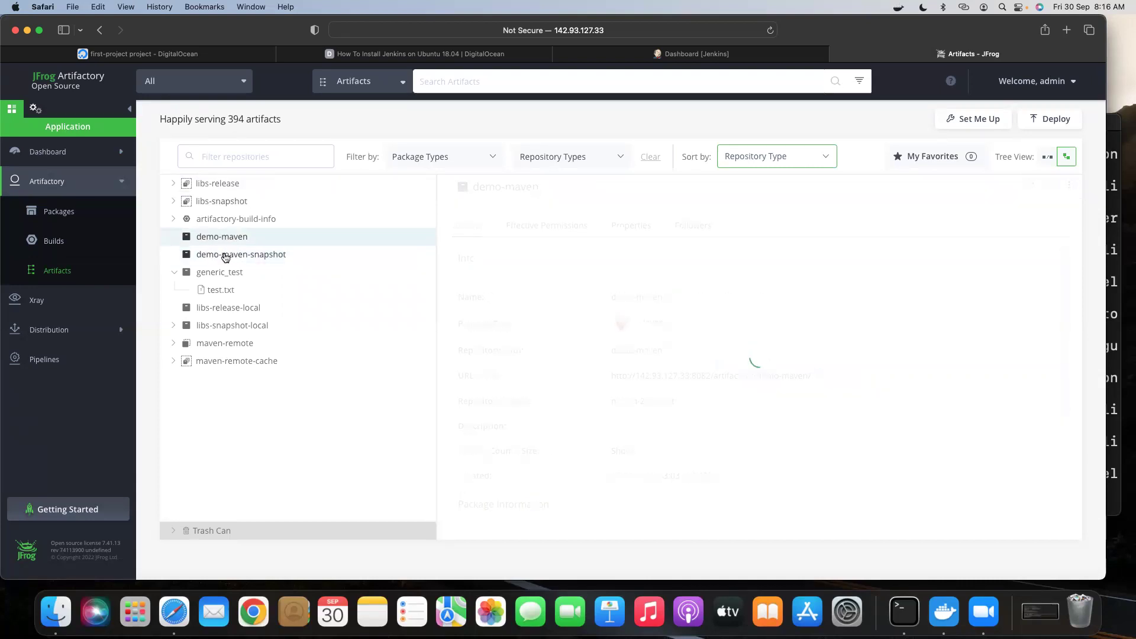
{"action": "left_click", "coordinate": [224, 255]}
{"action": "left_click", "coordinate": [229, 240]}
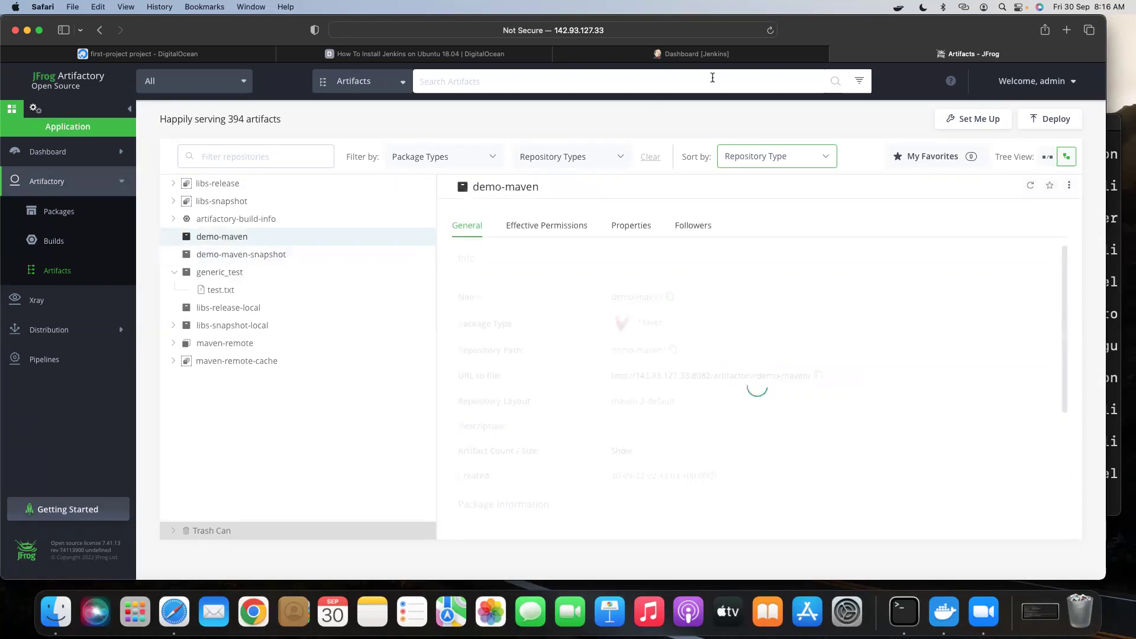
{"action": "left_click", "coordinate": [670, 59]}
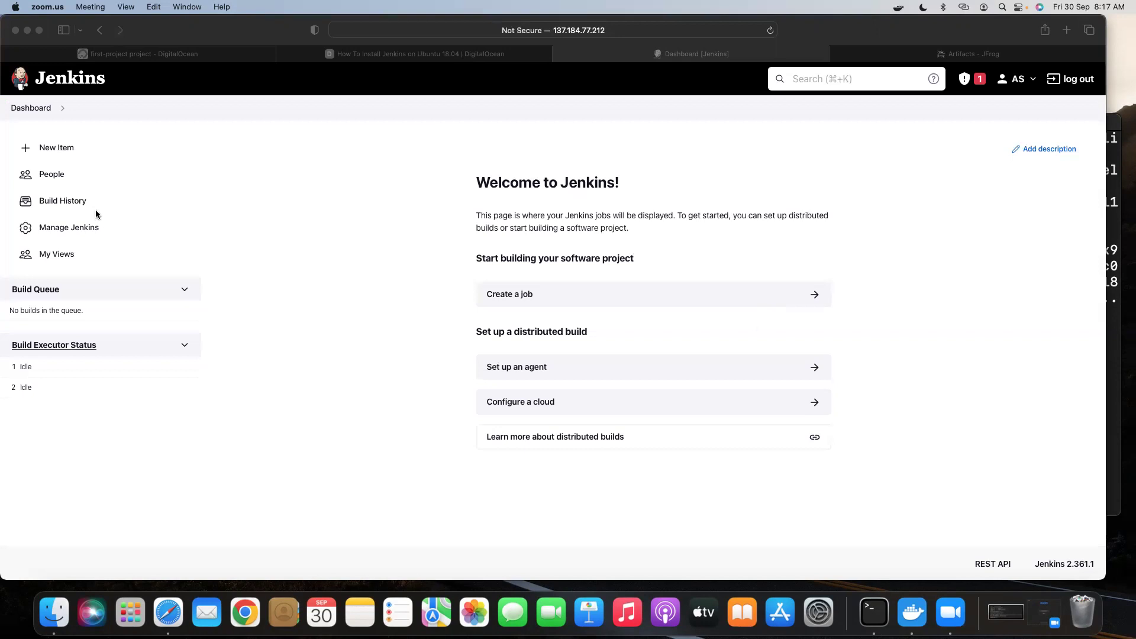
Bring the browser back to the front with the Jenkins dashboard showing.
{"action": "left_click", "coordinate": [86, 229]}
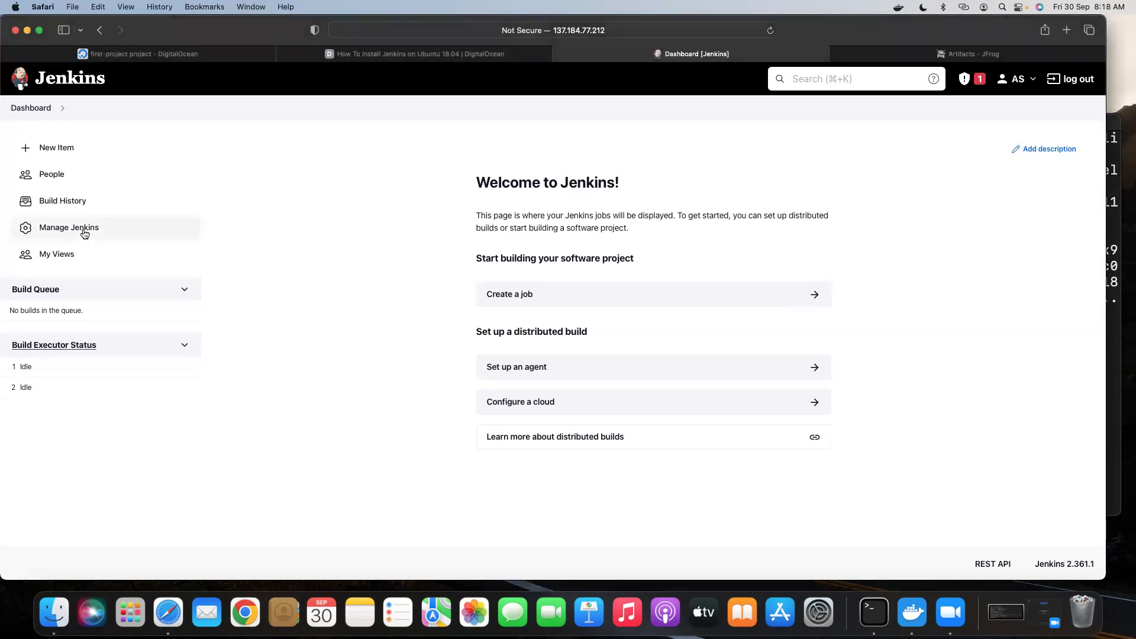
Find 'artifactory' under Manage Plugins > Available and download it to install after restart.
{"action": "left_click", "coordinate": [84, 232]}
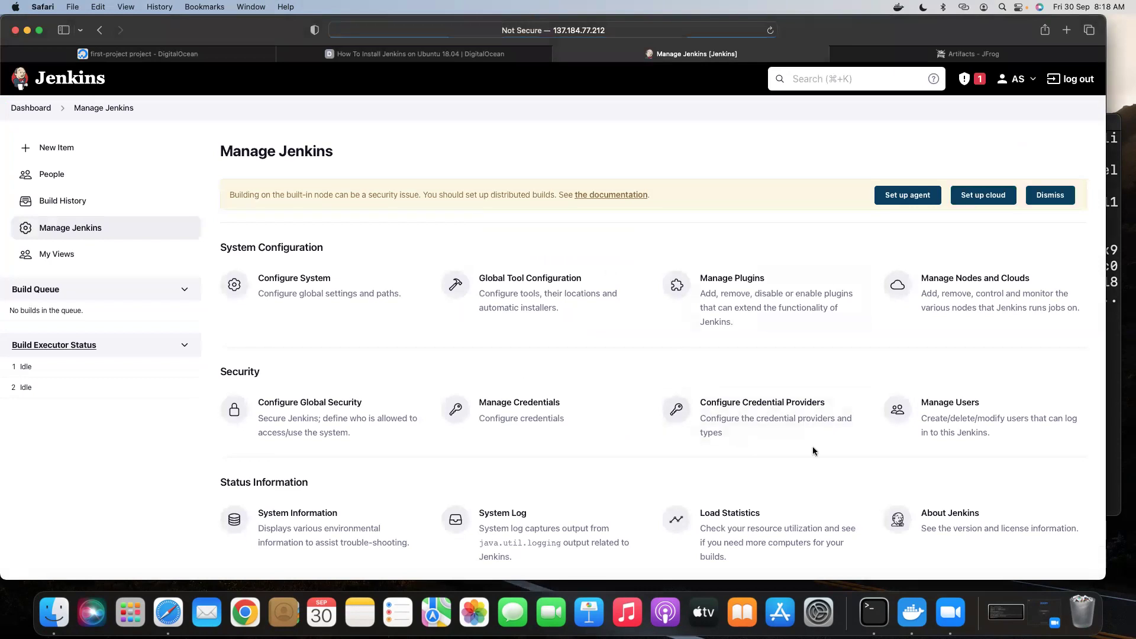
{"action": "scroll", "coordinate": [634, 420], "scroll_direction": "down", "scroll_amount": 2}
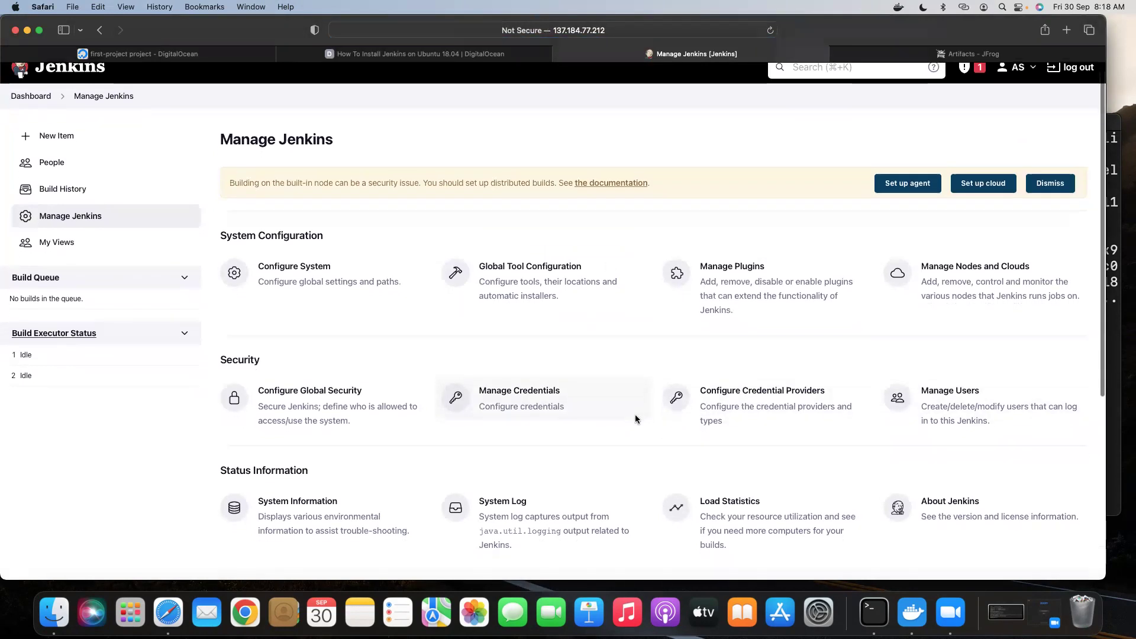
{"action": "scroll", "coordinate": [635, 418], "scroll_direction": "down", "scroll_amount": 2}
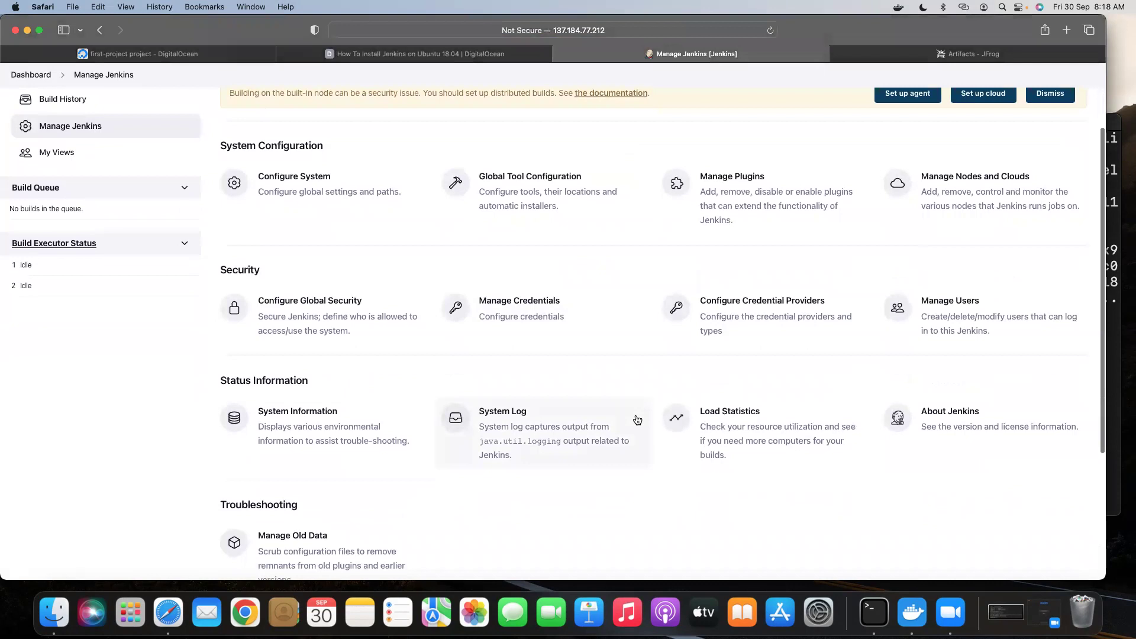
{"action": "scroll", "coordinate": [638, 420], "scroll_direction": "down", "scroll_amount": 2}
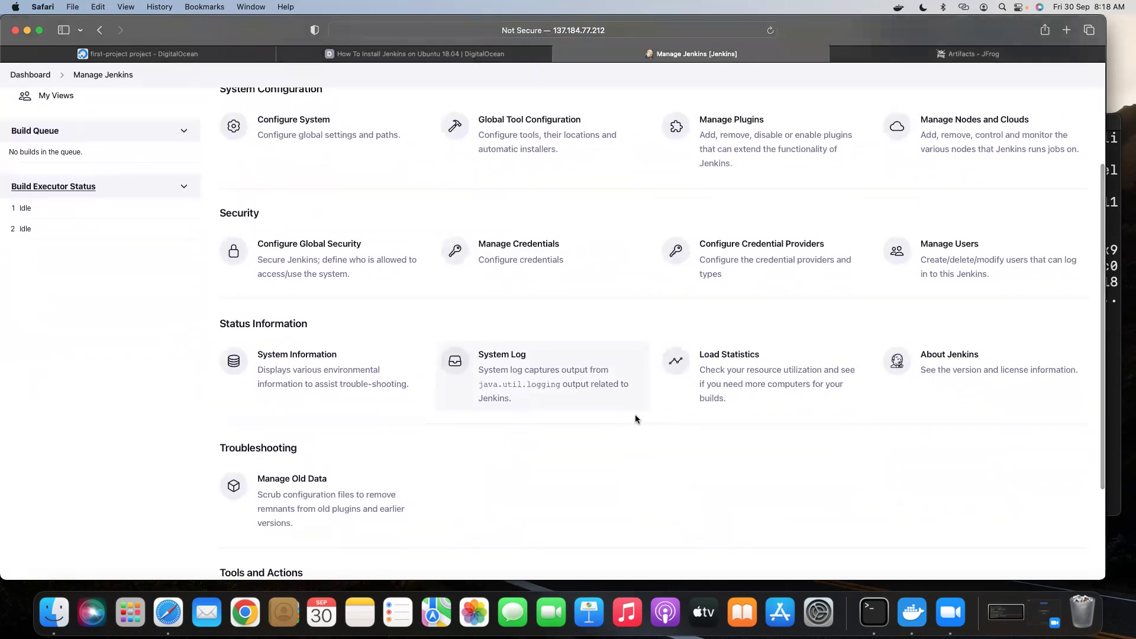
{"action": "scroll", "coordinate": [637, 420], "scroll_direction": "up", "scroll_amount": 1}
{"action": "scroll", "coordinate": [638, 420], "scroll_direction": "up", "scroll_amount": 3}
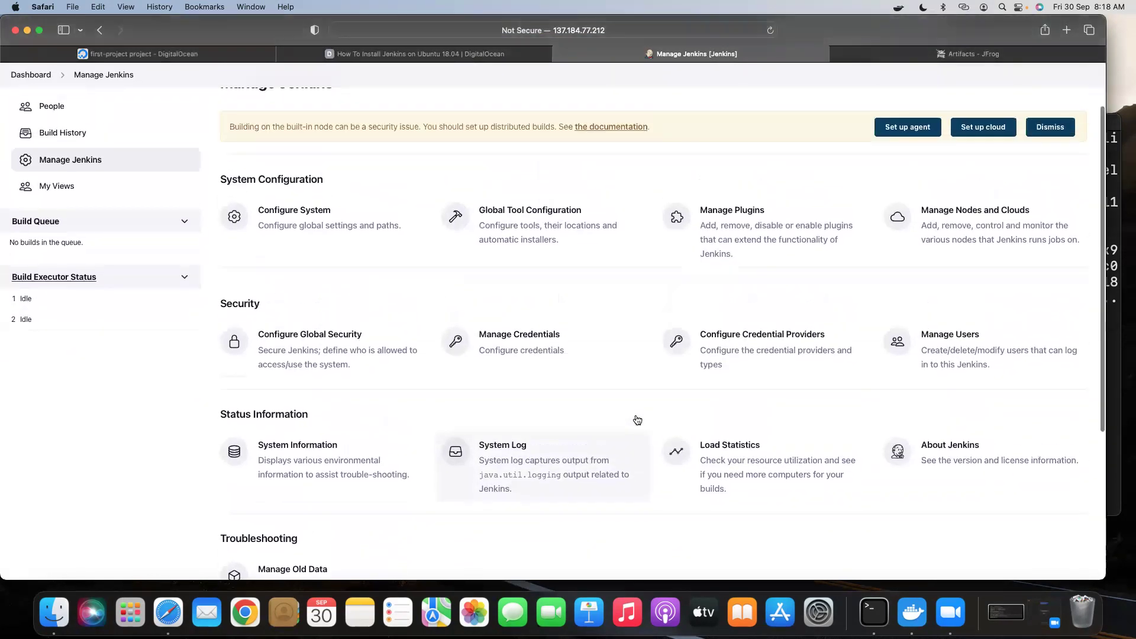
{"action": "scroll", "coordinate": [635, 418], "scroll_direction": "up", "scroll_amount": 1}
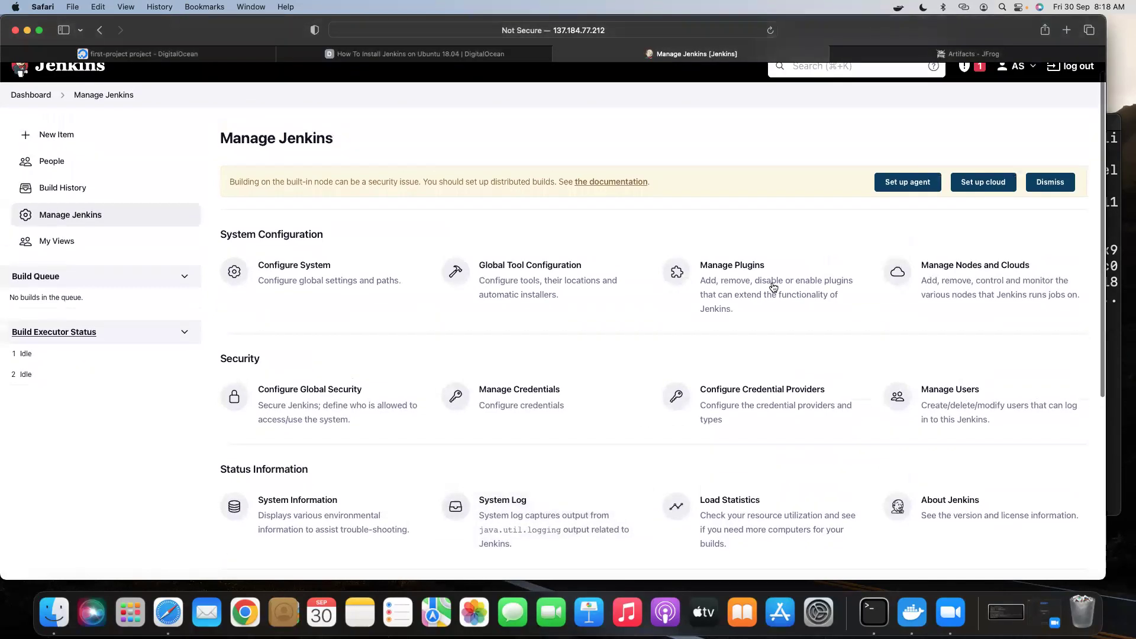
{"action": "left_click", "coordinate": [733, 283]}
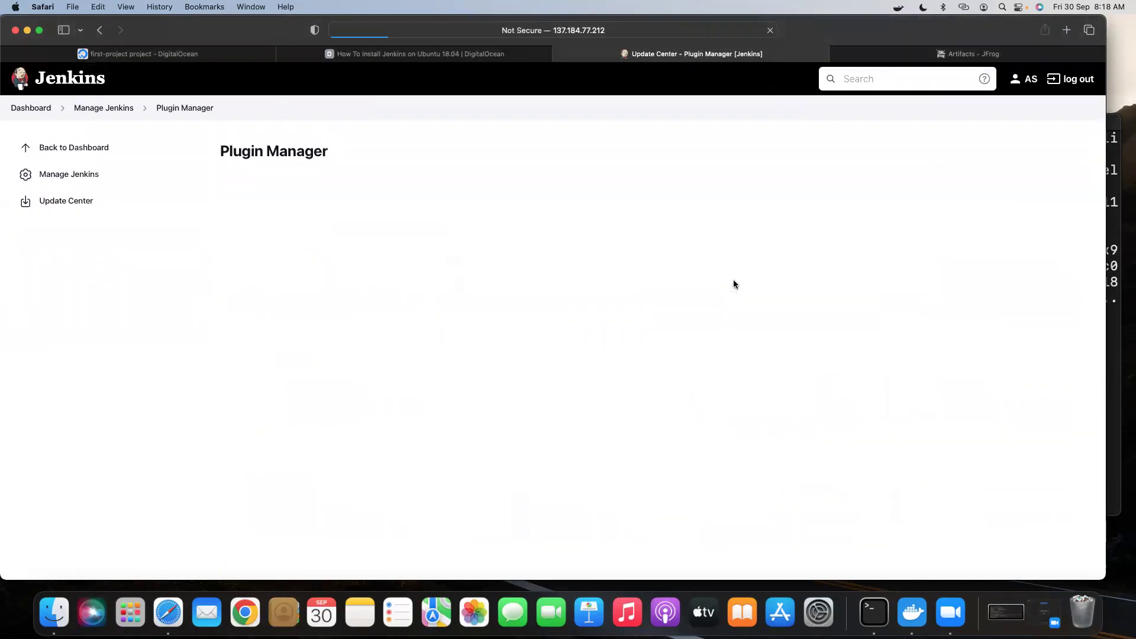
{"action": "left_click", "coordinate": [300, 201]}
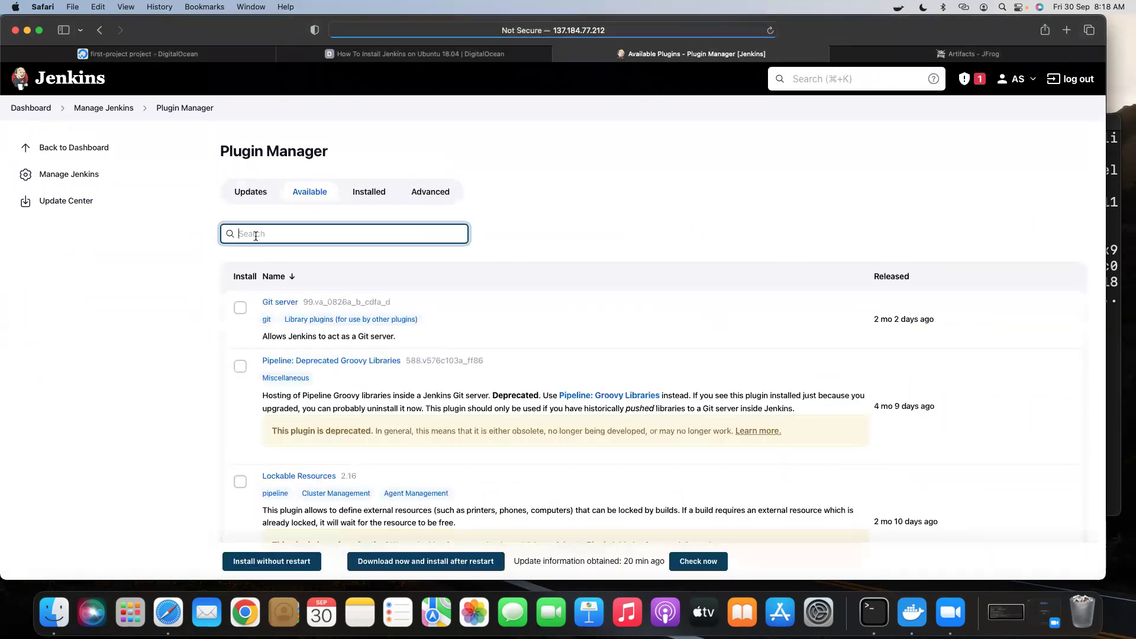
{"action": "type", "text": "artifa"}
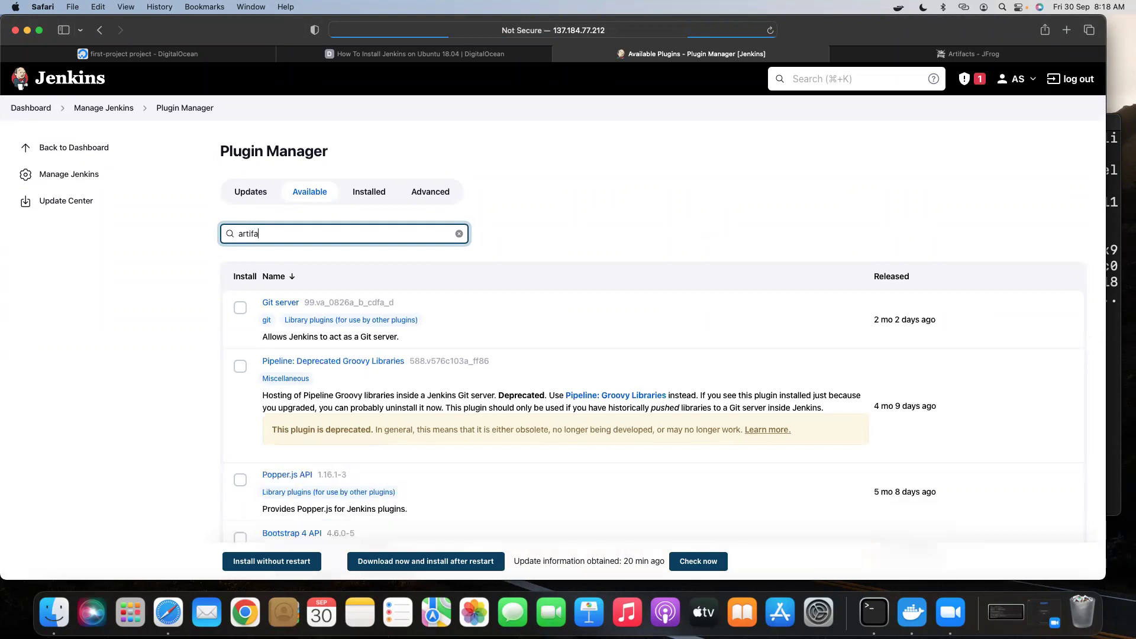
{"action": "type", "text": "ctory"}
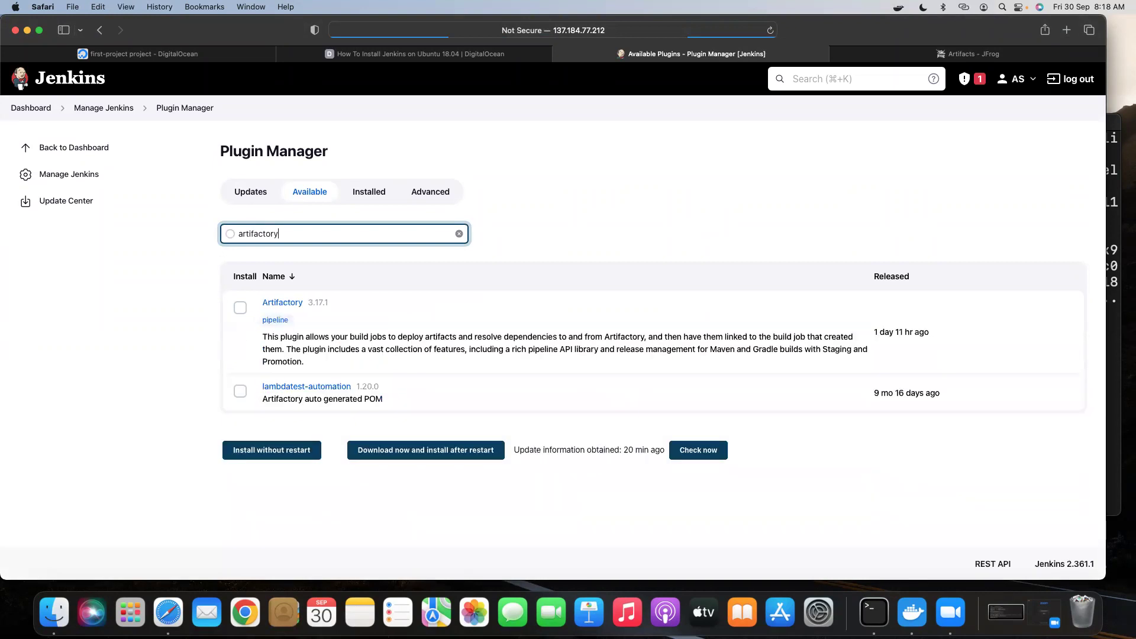
{"action": "left_click", "coordinate": [240, 308]}
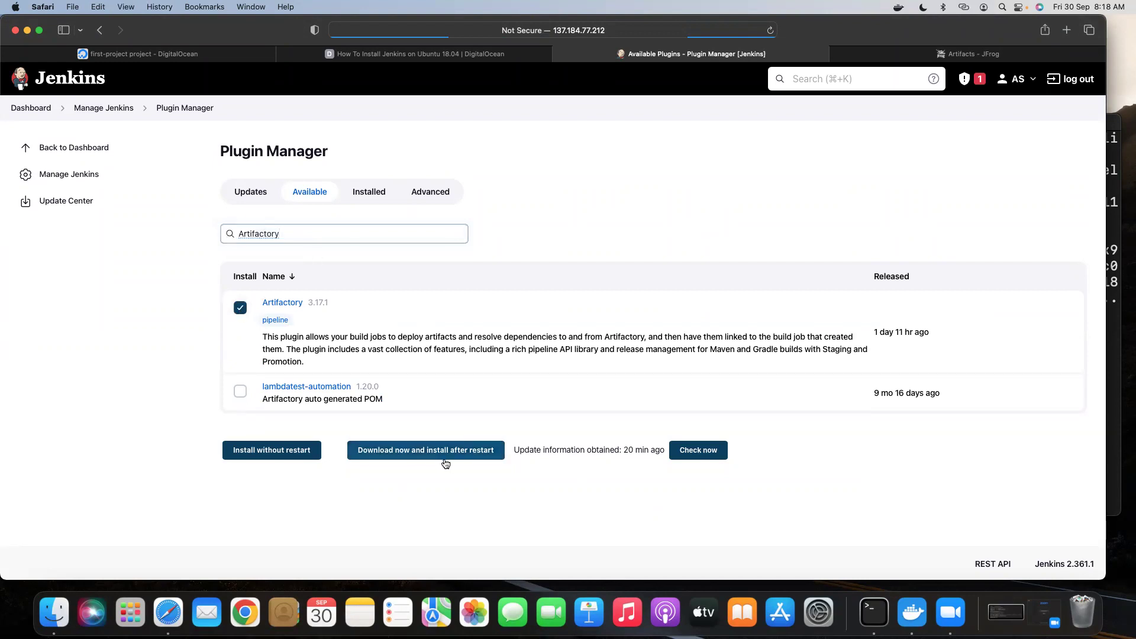
{"action": "left_click", "coordinate": [428, 451]}
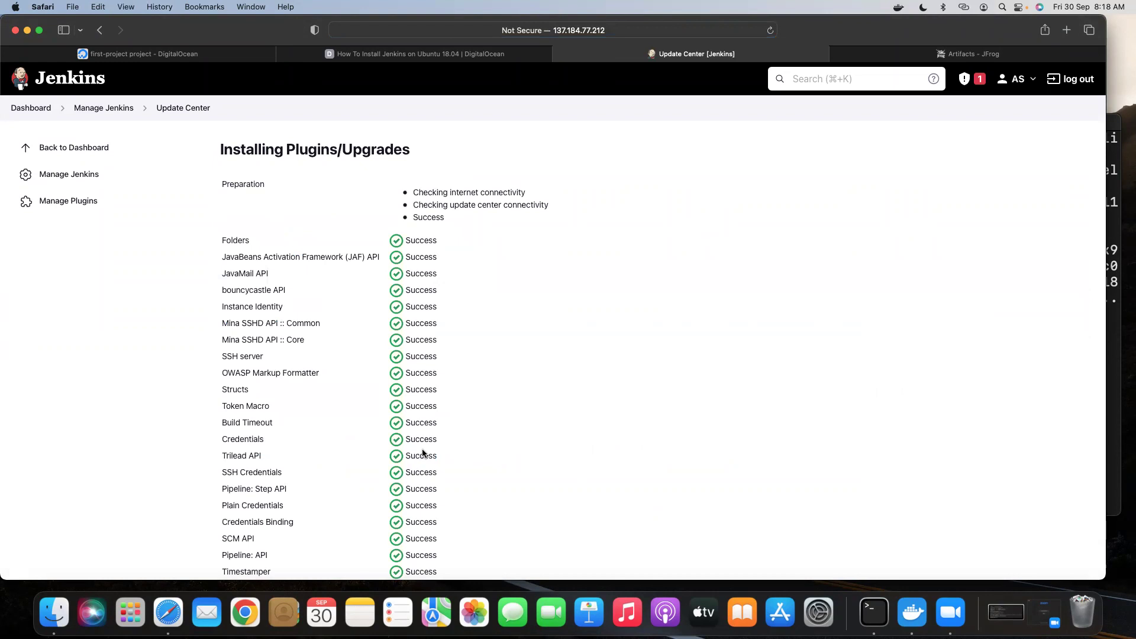
Enable restarting Jenkins when installation completes and no jobs are running.
{"action": "scroll", "coordinate": [553, 396], "scroll_direction": "down", "scroll_amount": 15}
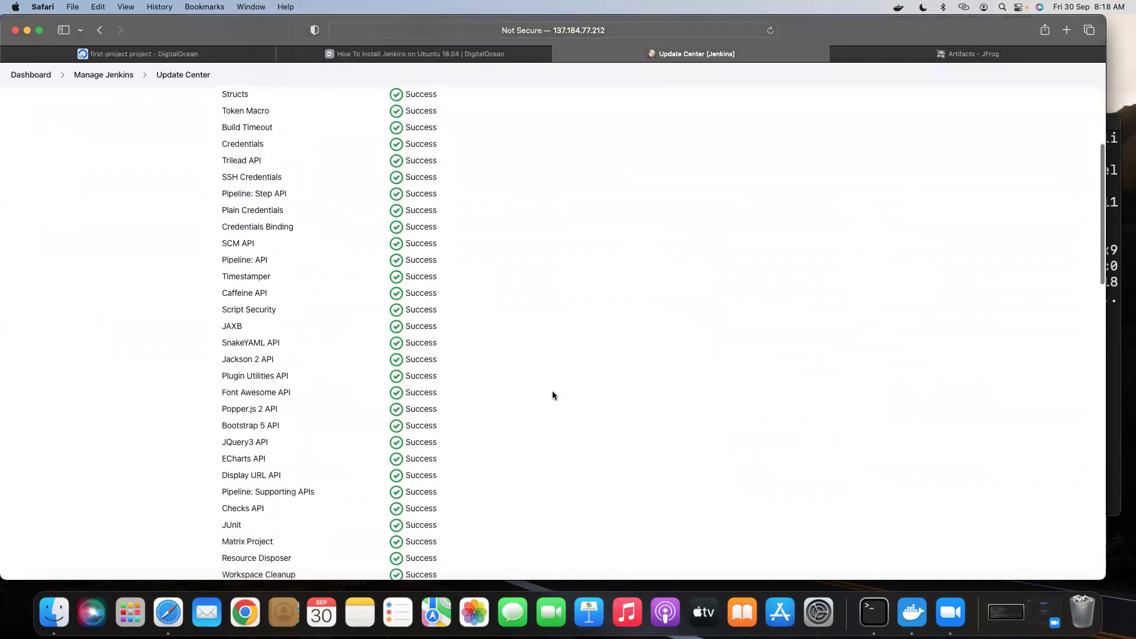
{"action": "scroll", "coordinate": [552, 396], "scroll_direction": "down", "scroll_amount": 8}
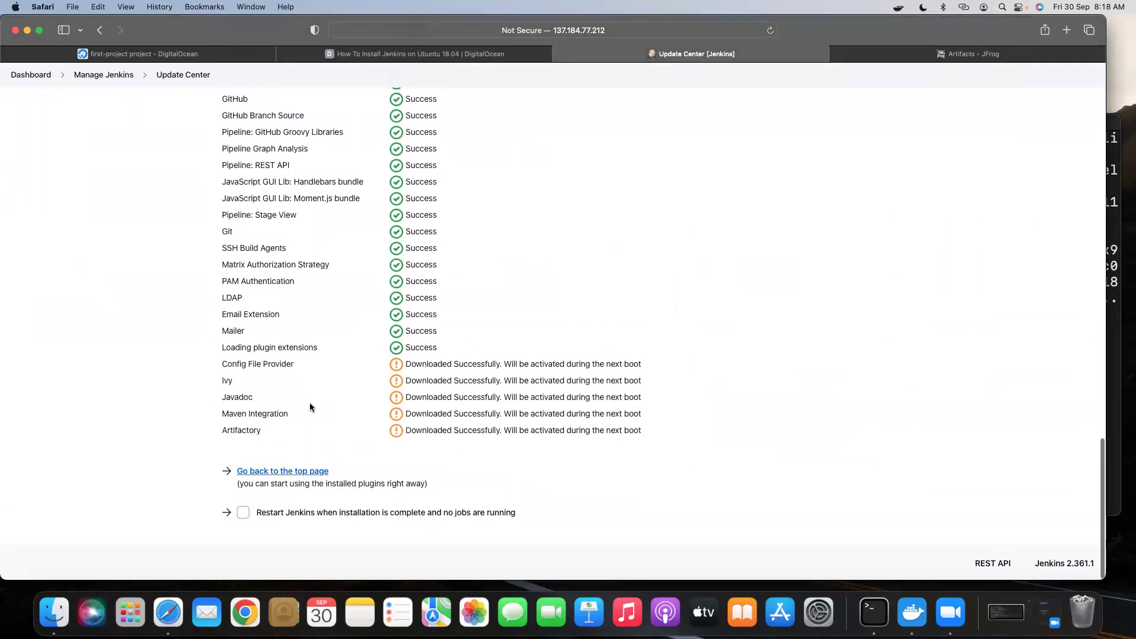
{"action": "left_click", "coordinate": [243, 513]}
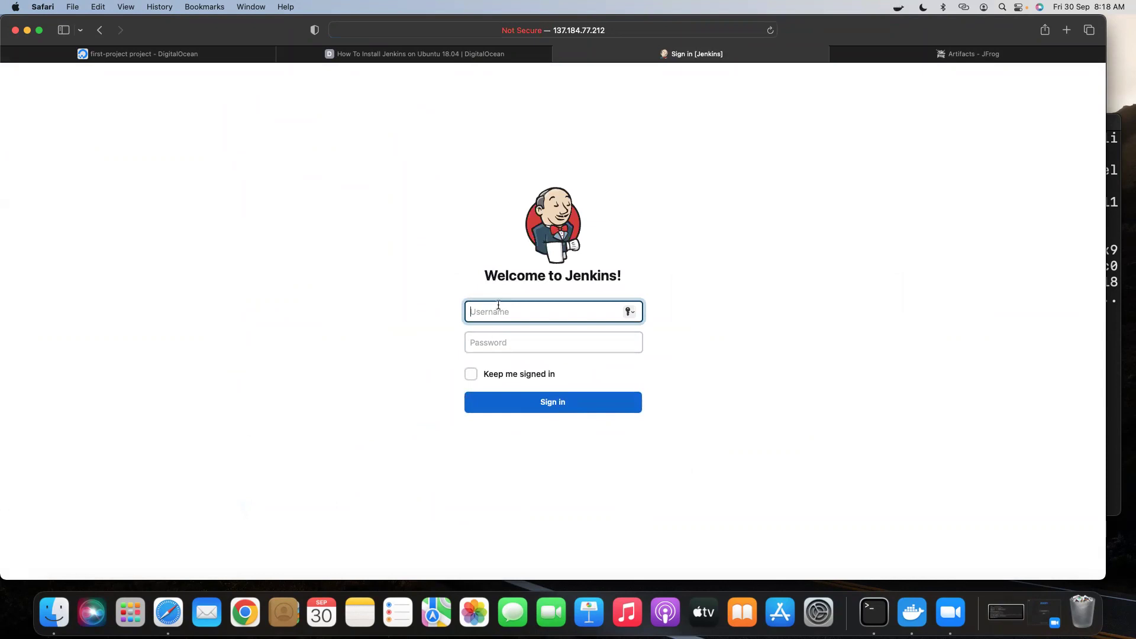
Sign back in to Jenkins with the username and password, declining to save the password.
{"action": "type", "text": "salli"}
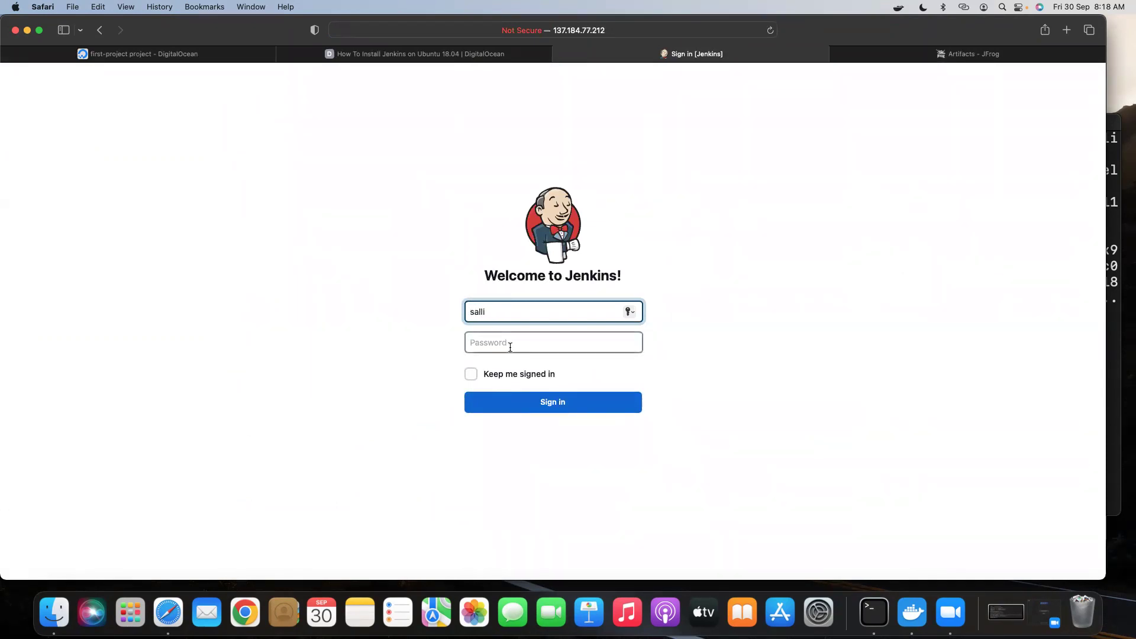
{"action": "left_click", "coordinate": [510, 347]}
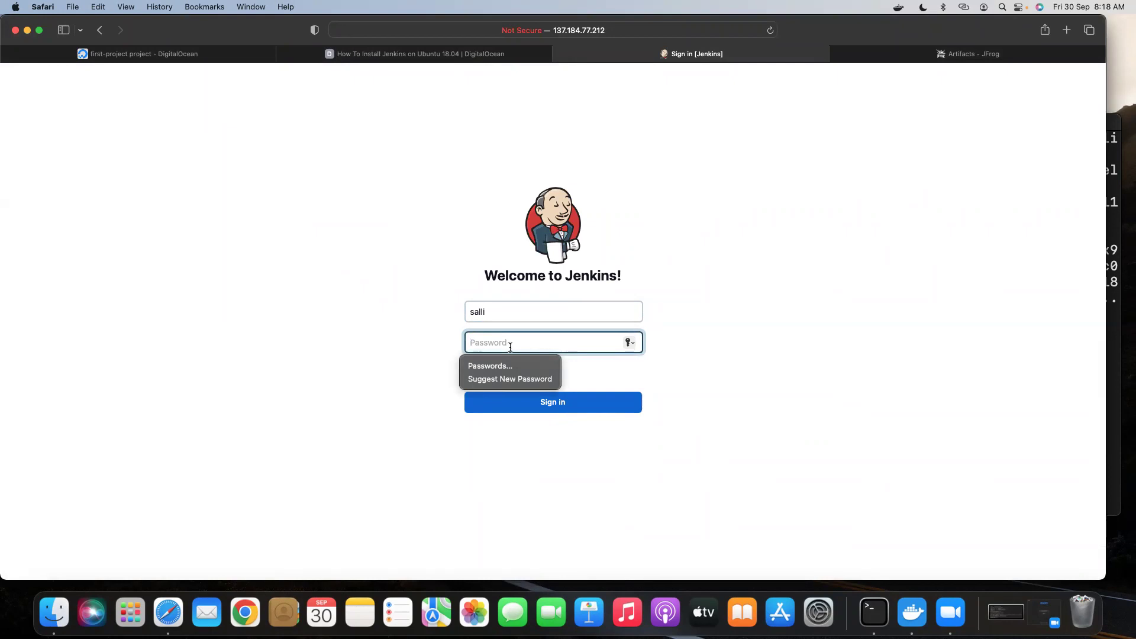
{"action": "type", "text": "•••••"}
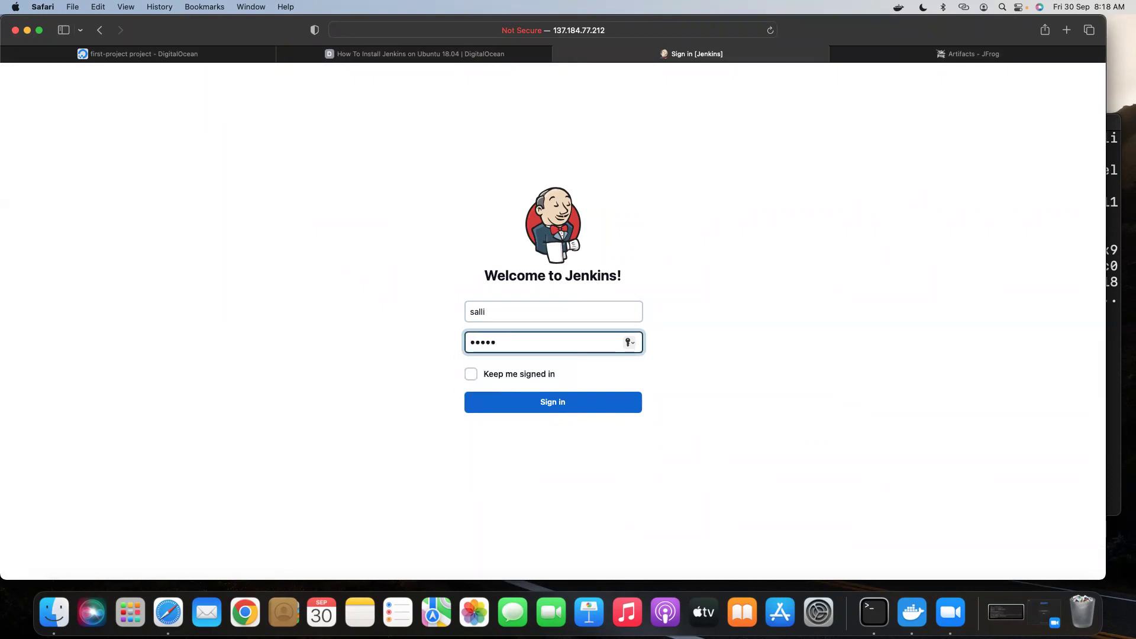
{"action": "left_click", "coordinate": [540, 404]}
{"action": "left_click", "coordinate": [549, 385]}
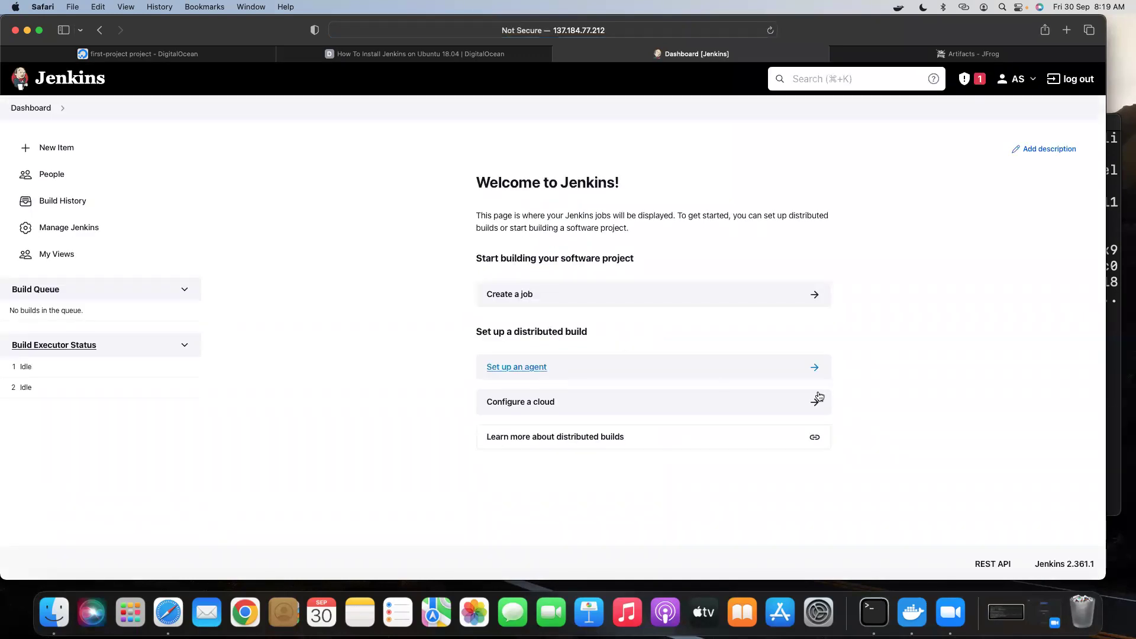
Confirm Artifactory Plugin 3.17.1 among installed plugins, then open Configure System.
{"action": "left_click", "coordinate": [77, 229]}
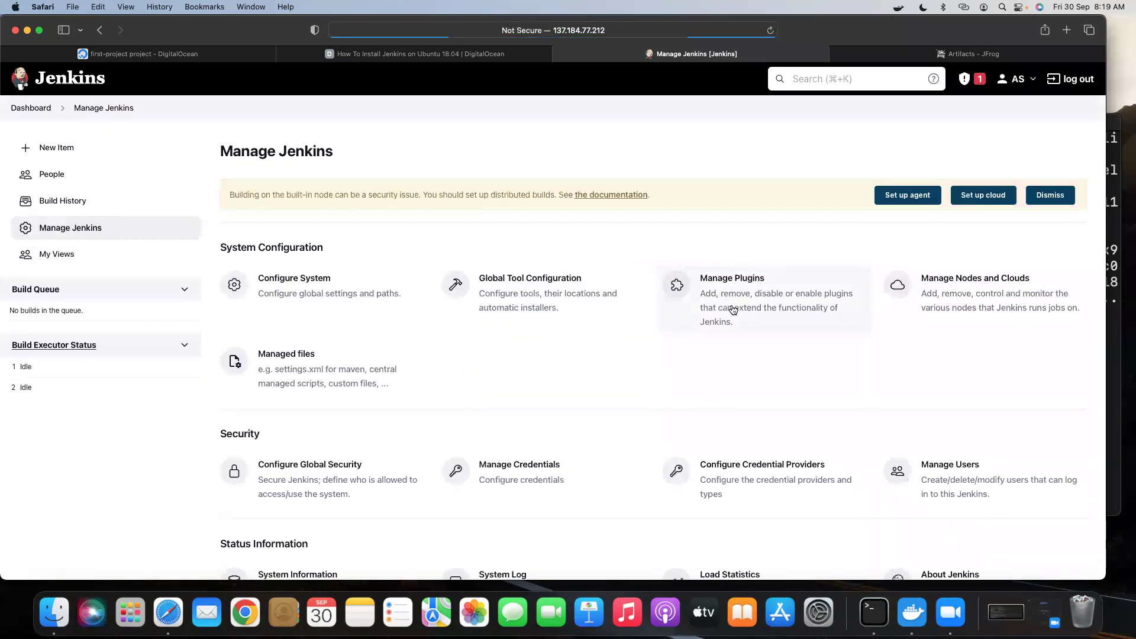
{"action": "left_click", "coordinate": [733, 308]}
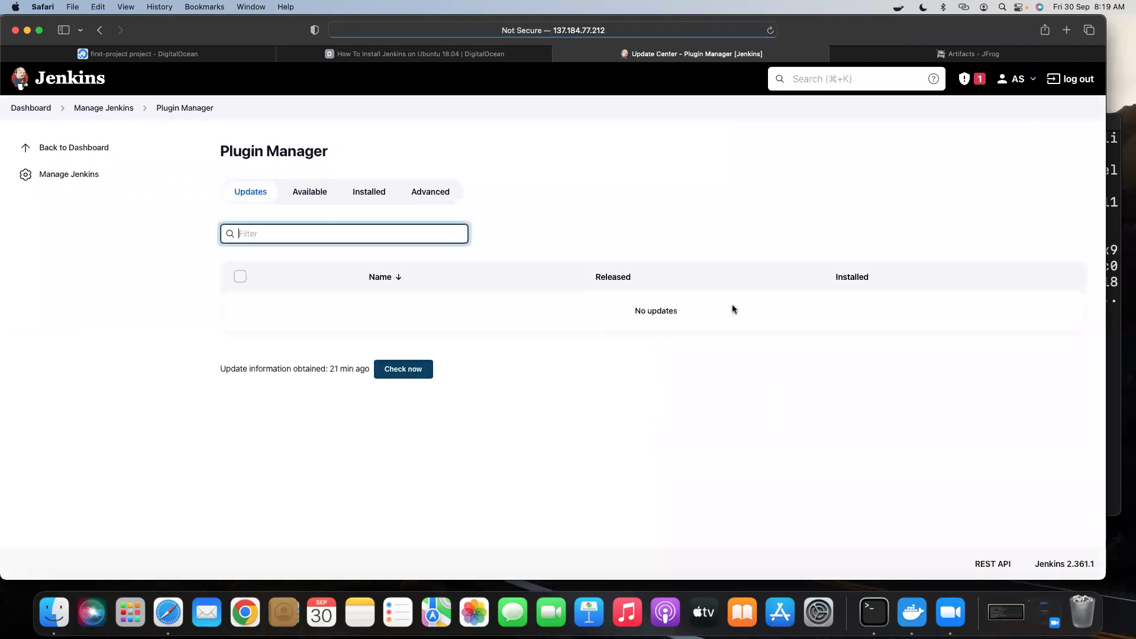
{"action": "left_click", "coordinate": [371, 197]}
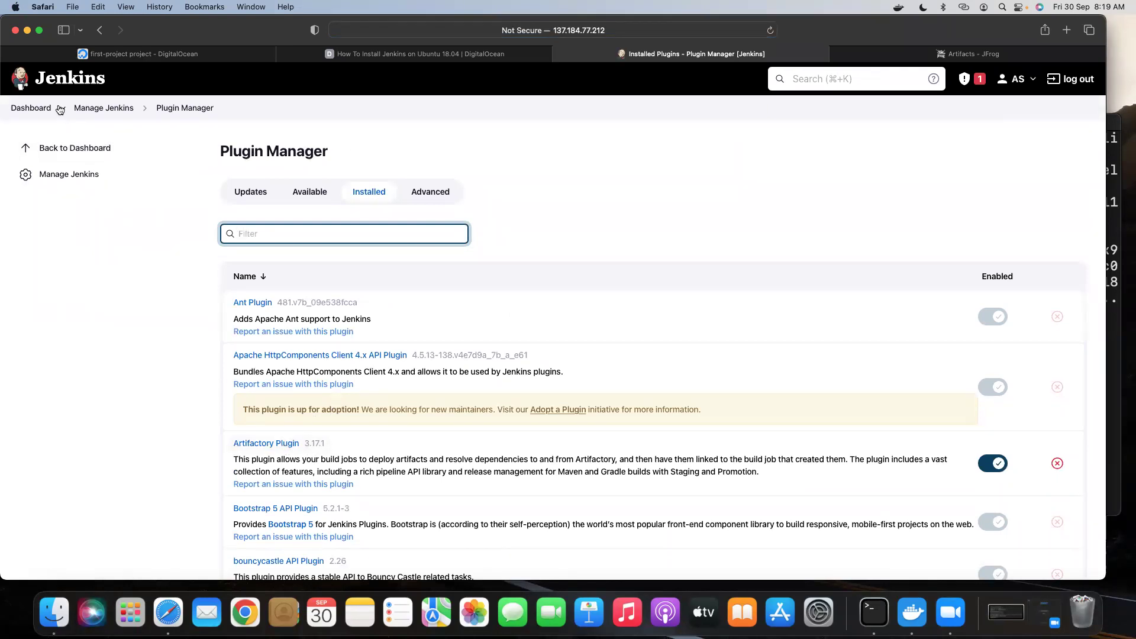
{"action": "left_click", "coordinate": [107, 109]}
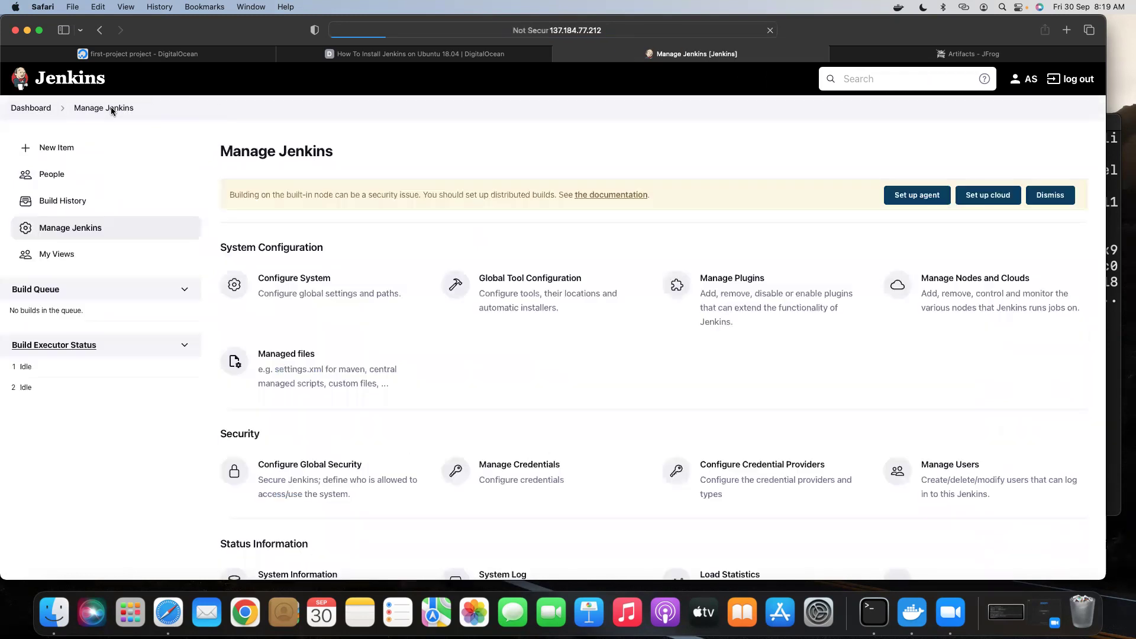
{"action": "left_click", "coordinate": [307, 292]}
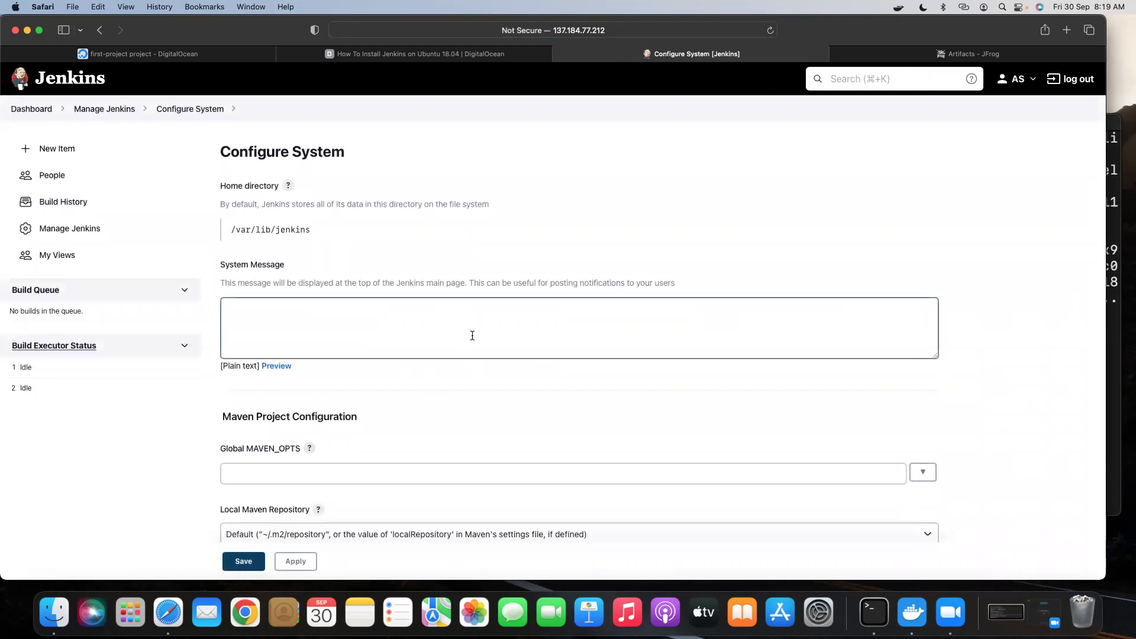
Add a new JFrog platform instance with the instance ID myjfrog.
{"action": "scroll", "coordinate": [472, 333], "scroll_direction": "down", "scroll_amount": 4}
{"action": "scroll", "coordinate": [472, 336], "scroll_direction": "down", "scroll_amount": 12}
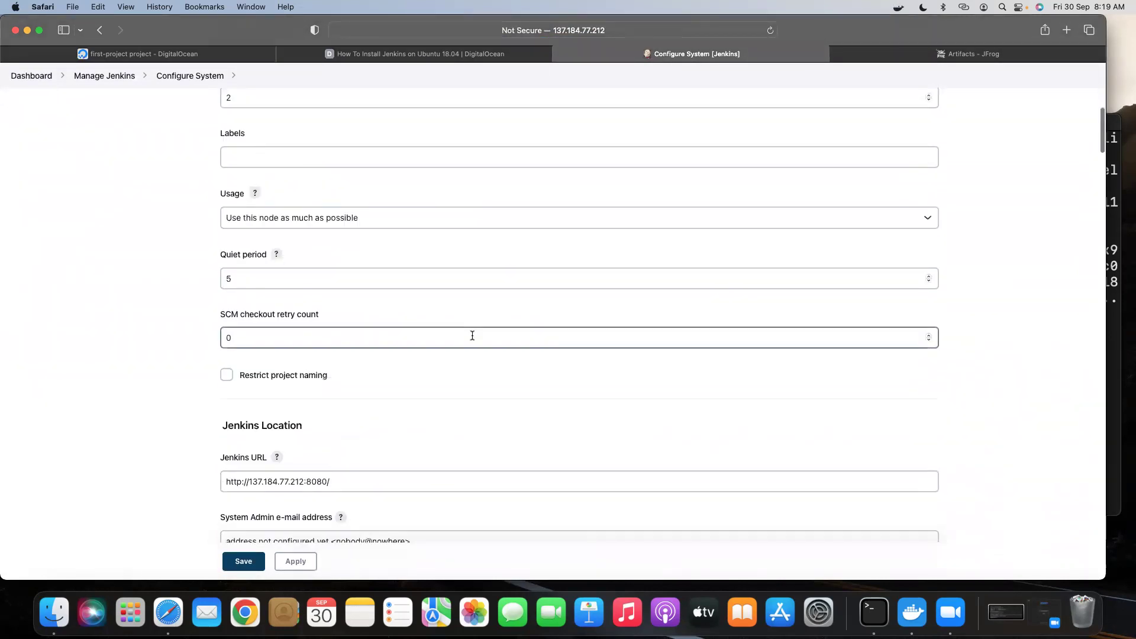
{"action": "scroll", "coordinate": [472, 335], "scroll_direction": "down", "scroll_amount": 15}
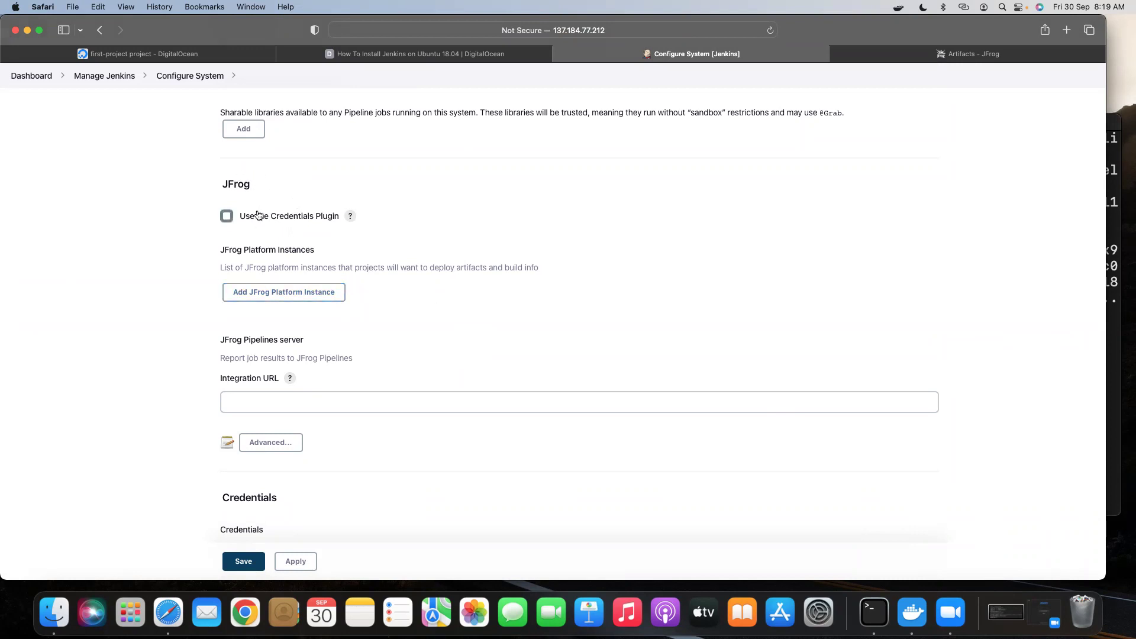
{"action": "scroll", "coordinate": [352, 311], "scroll_direction": "down", "scroll_amount": 1}
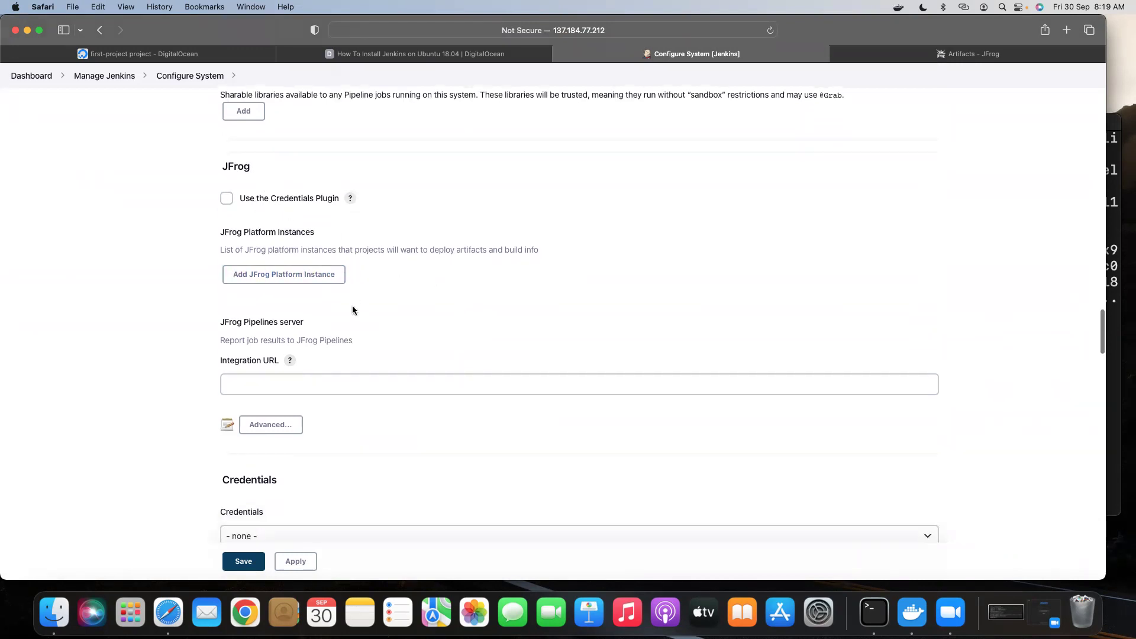
{"action": "left_click", "coordinate": [272, 278]}
{"action": "left_click", "coordinate": [274, 334]}
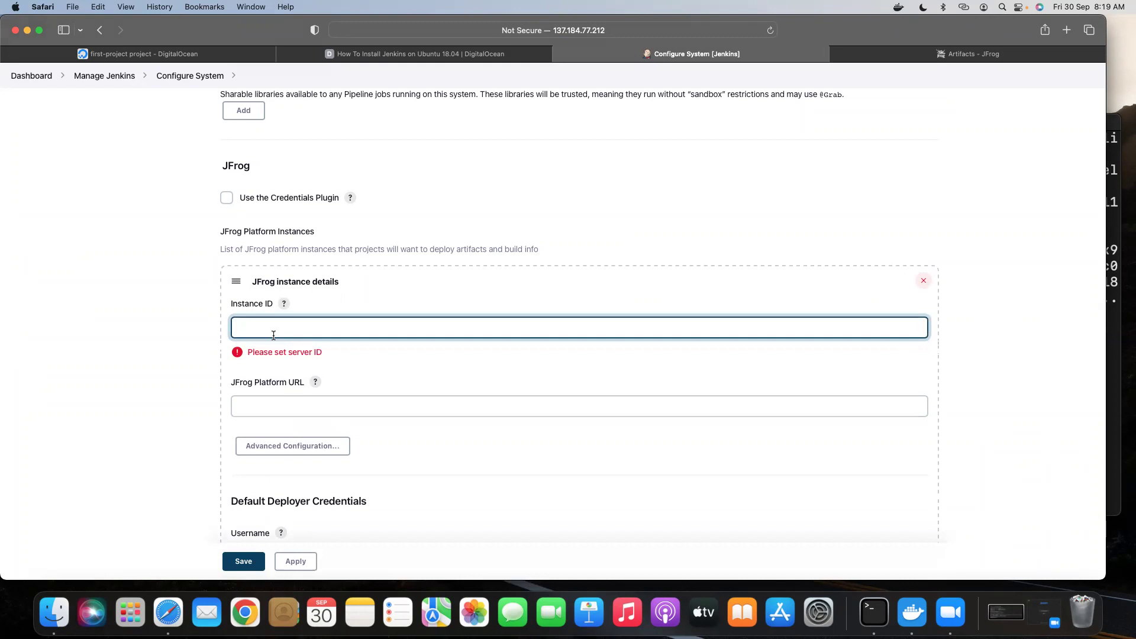
{"action": "type", "text": "myjfro"}
{"action": "scroll", "coordinate": [331, 392], "scroll_direction": "down", "scroll_amount": 1}
{"action": "left_click", "coordinate": [258, 394]}
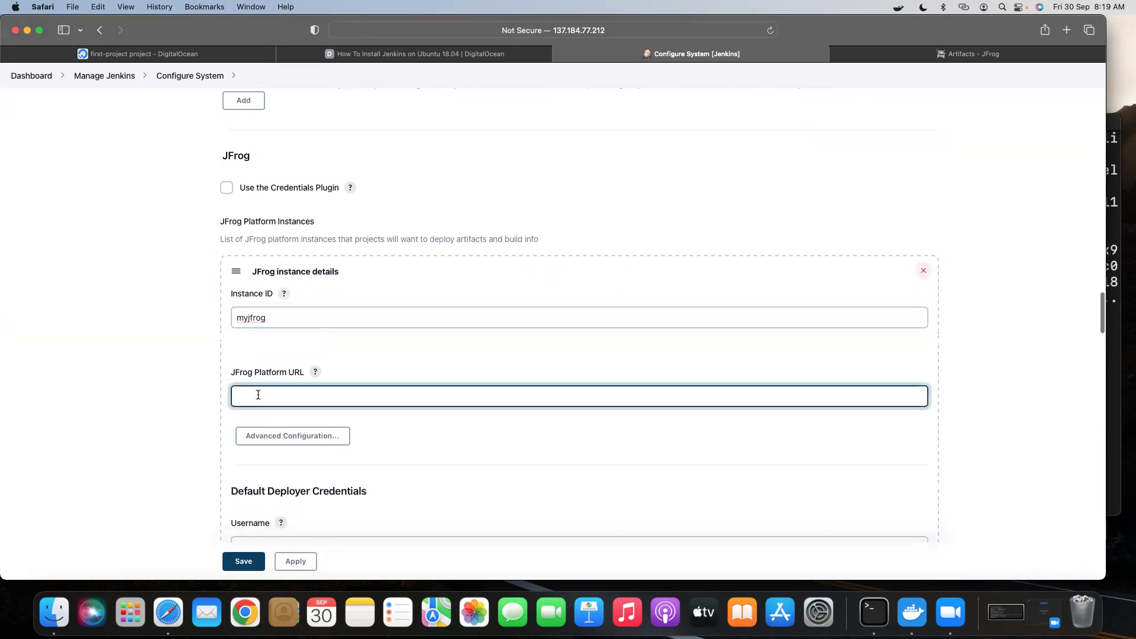
{"action": "left_click", "coordinate": [876, 57]}
{"action": "left_click", "coordinate": [618, 26]}
{"action": "key", "text": "super+c"}
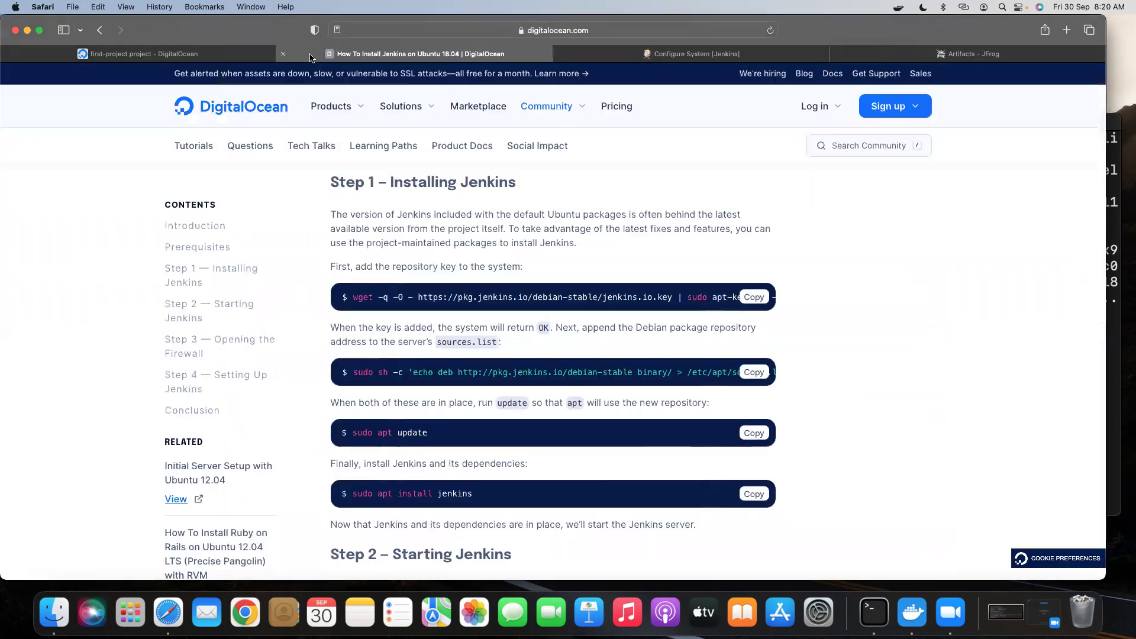
{"action": "left_click", "coordinate": [312, 57]}
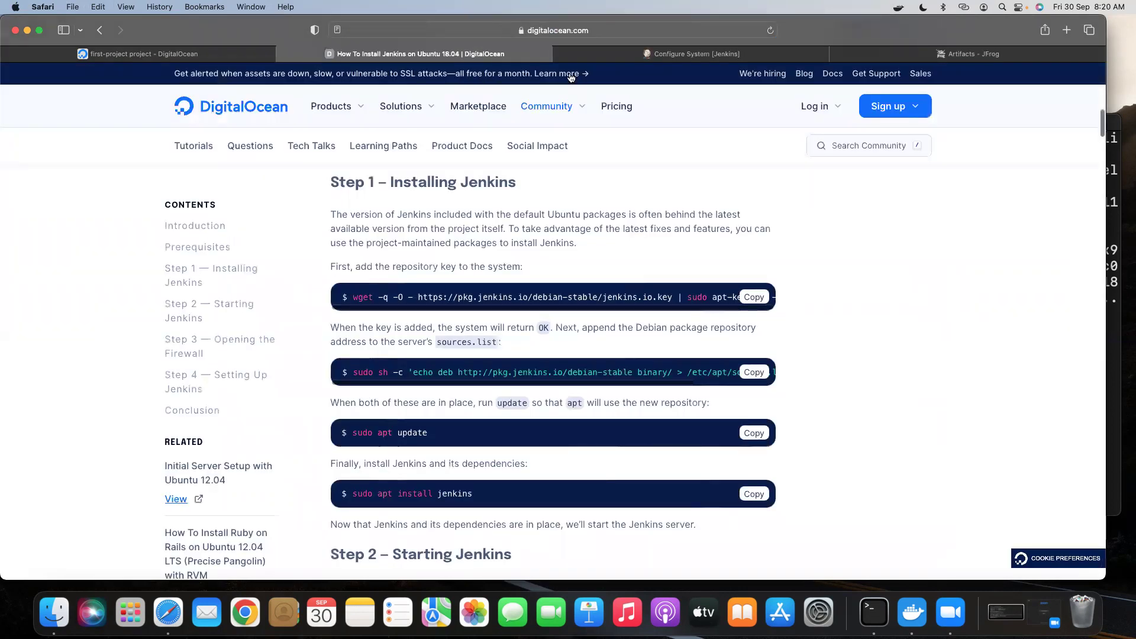
{"action": "left_click", "coordinate": [765, 58]}
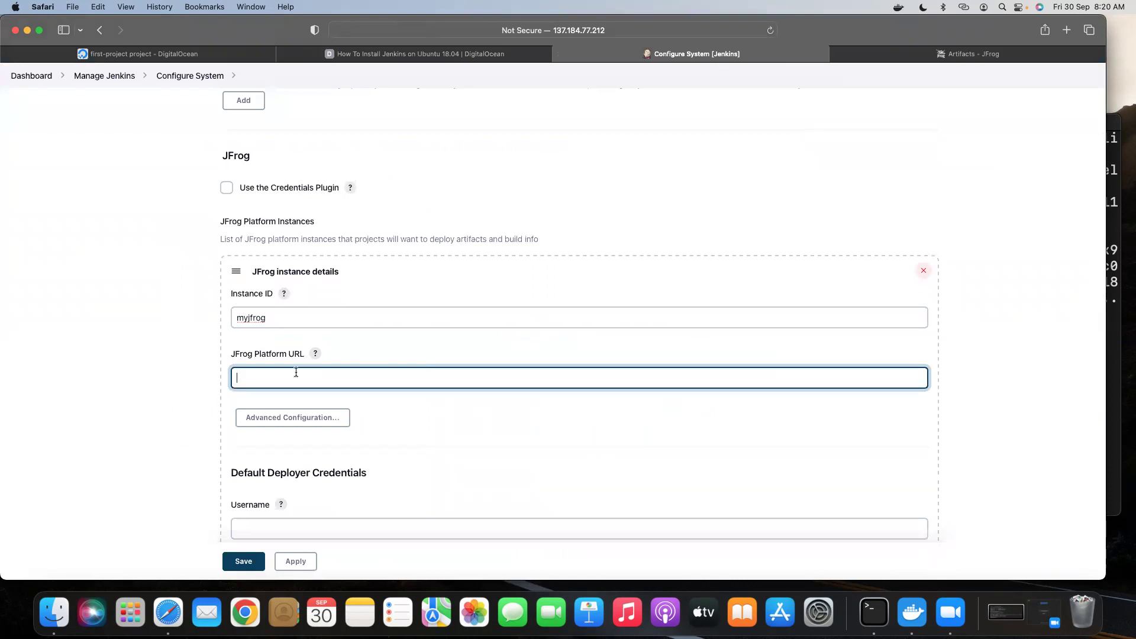
{"action": "key", "text": "super+v"}
{"action": "key", "text": "BackSpace"}
{"action": "key", "text": "BackSpace"}
{"action": "key", "text": "BackSpace"}
{"action": "key", "text": "BackSpace"}
{"action": "key", "text": "BackSpace"}
{"action": "key", "text": "BackSpace"}
{"action": "key", "text": "BackSpace"}
{"action": "key", "text": "BackSpace"}
{"action": "key", "text": "BackSpace"}
{"action": "key", "text": "BackSpace"}
{"action": "key", "text": "BackSpace"}
{"action": "key", "text": "BackSpace"}
{"action": "key", "text": "BackSpace"}
{"action": "key", "text": "BackSpace"}
{"action": "key", "text": "BackSpace"}
{"action": "key", "text": "BackSpace"}
{"action": "key", "text": "BackSpace"}
{"action": "key", "text": "BackSpace"}
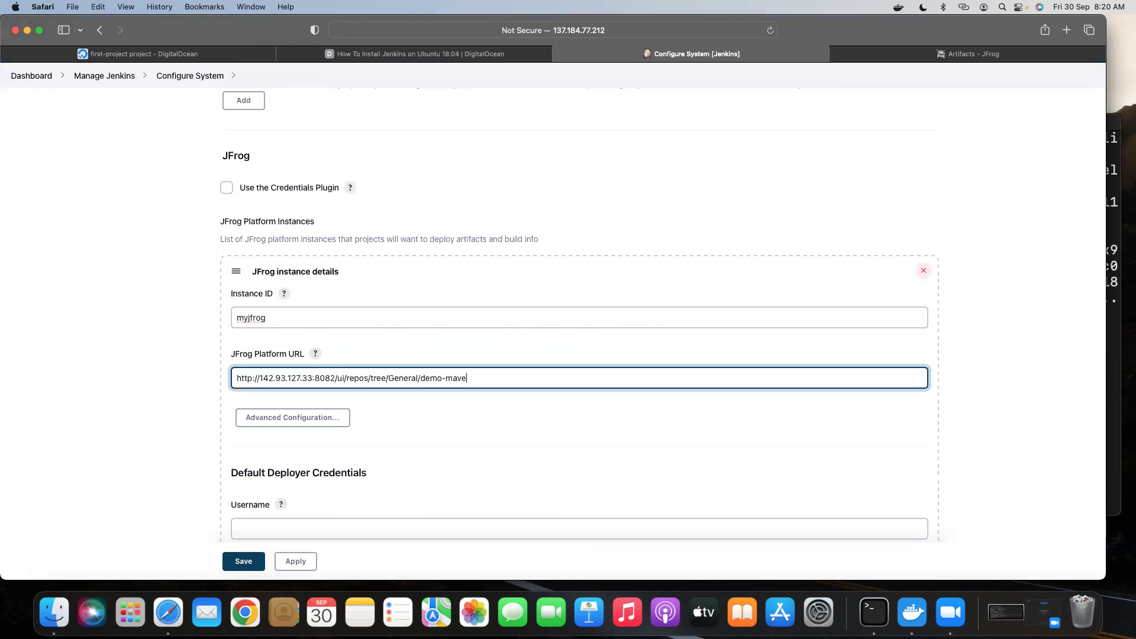
{"action": "key", "text": "BackSpace"}
{"action": "key", "text": "BackSpace"}
{"action": "key", "text": "BackSpace"}
{"action": "key", "text": "BackSpace"}
{"action": "key", "text": "BackSpace"}
{"action": "key", "text": "BackSpace"}
{"action": "key", "text": "BackSpace"}
{"action": "key", "text": "BackSpace"}
{"action": "key", "text": "BackSpace"}
{"action": "key", "text": "BackSpace"}
{"action": "key", "text": "BackSpace"}
{"action": "key", "text": "BackSpace"}
{"action": "key", "text": "BackSpace"}
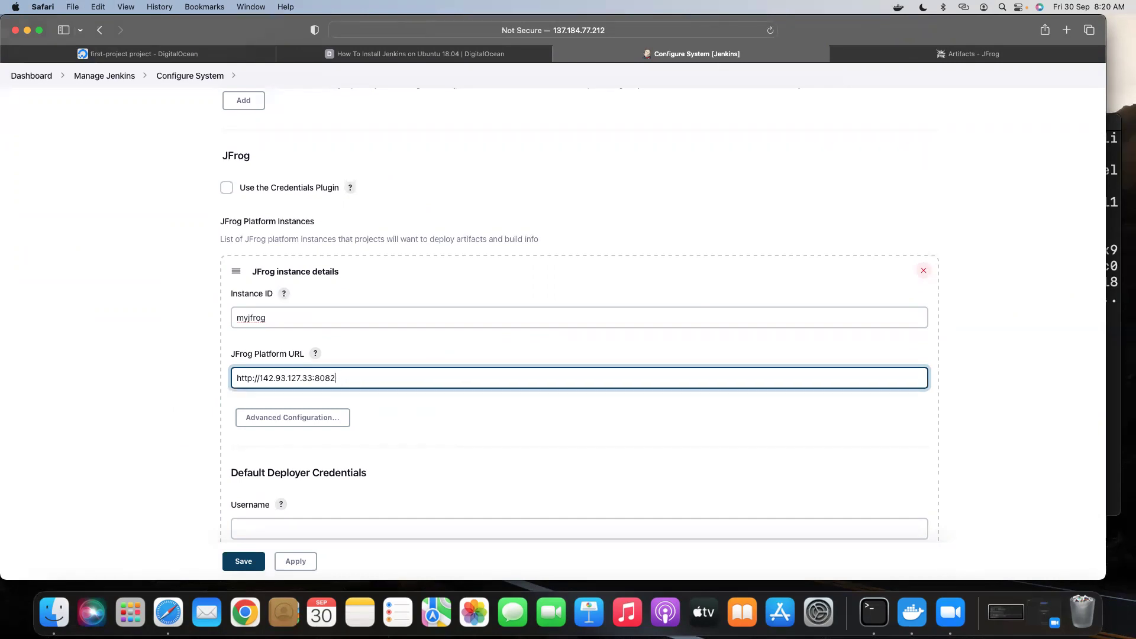
{"action": "left_click", "coordinate": [275, 418]}
{"action": "scroll", "coordinate": [360, 416], "scroll_direction": "down", "scroll_amount": 3}
{"action": "left_click", "coordinate": [270, 358]}
{"action": "key", "text": "super+v"}
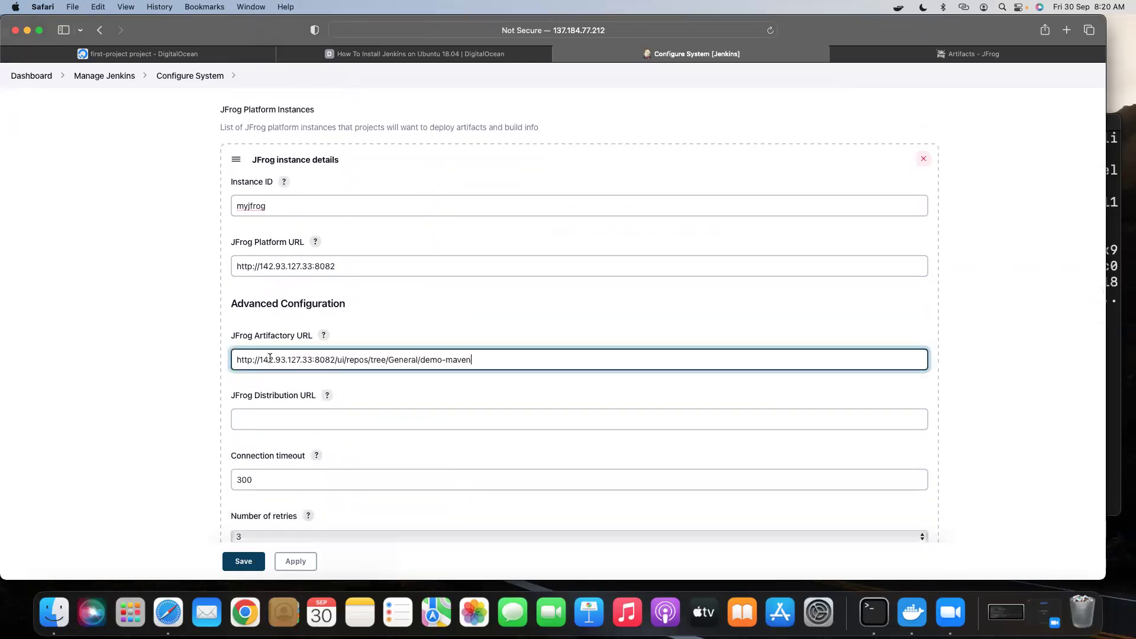
{"action": "key", "text": "BackSpace"}
{"action": "key", "text": "BackSpace"}
{"action": "key", "text": "BackSpace"}
{"action": "key", "text": "BackSpace"}
{"action": "key", "text": "BackSpace"}
{"action": "key", "text": "BackSpace"}
{"action": "key", "text": "BackSpace"}
{"action": "key", "text": "BackSpace"}
{"action": "key", "text": "BackSpace"}
{"action": "key", "text": "BackSpace"}
{"action": "key", "text": "BackSpace"}
{"action": "key", "text": "BackSpace"}
{"action": "key", "text": "BackSpace"}
{"action": "key", "text": "BackSpace"}
{"action": "key", "text": "BackSpace"}
{"action": "key", "text": "BackSpace"}
{"action": "key", "text": "BackSpace"}
{"action": "key", "text": "BackSpace"}
{"action": "key", "text": "BackSpace"}
{"action": "key", "text": "BackSpace"}
{"action": "key", "text": "BackSpace"}
{"action": "key", "text": "BackSpace"}
{"action": "key", "text": "BackSpace"}
{"action": "key", "text": "BackSpace"}
{"action": "key", "text": "BackSpace"}
{"action": "key", "text": "BackSpace"}
{"action": "key", "text": "BackSpace"}
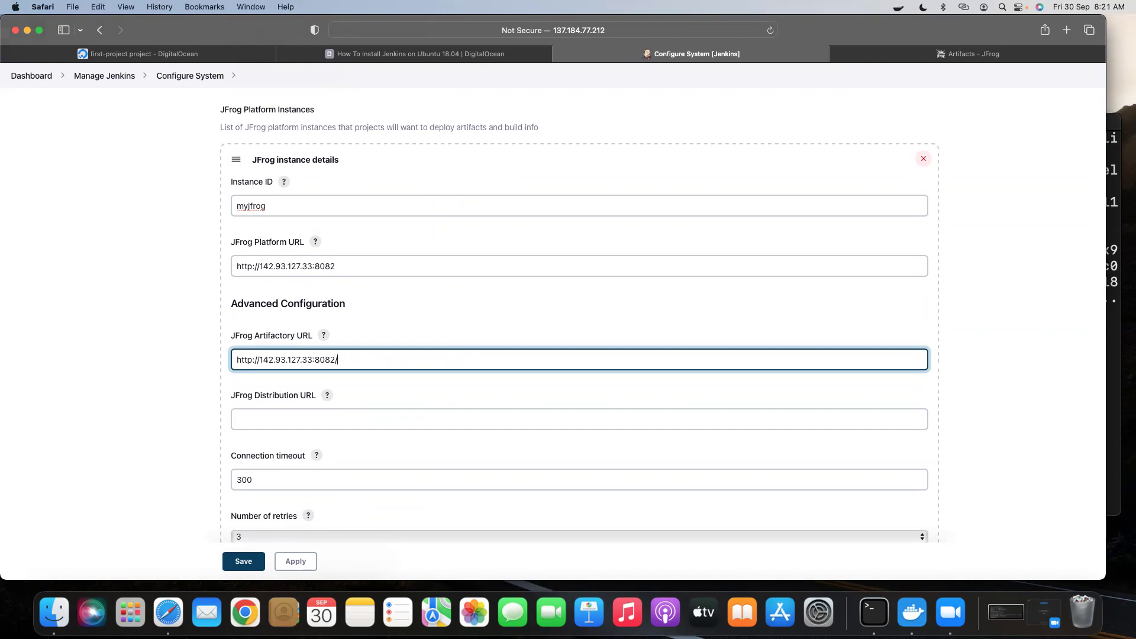
{"action": "type", "text": "artifactory"}
{"action": "left_click", "coordinate": [277, 411]}
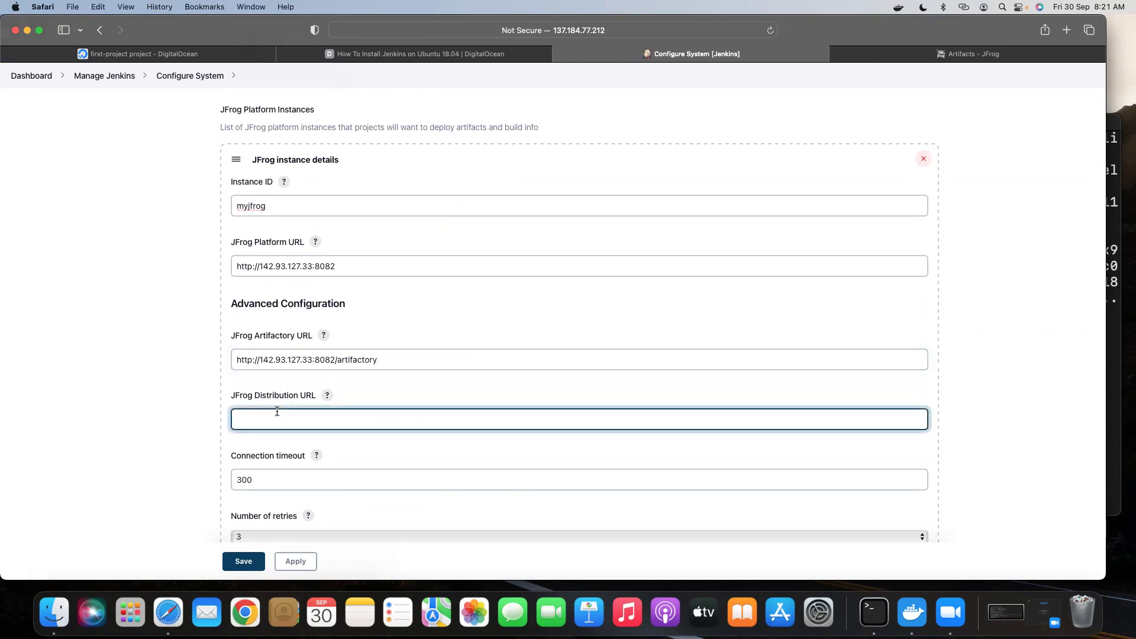
{"action": "key", "text": "super+v"}
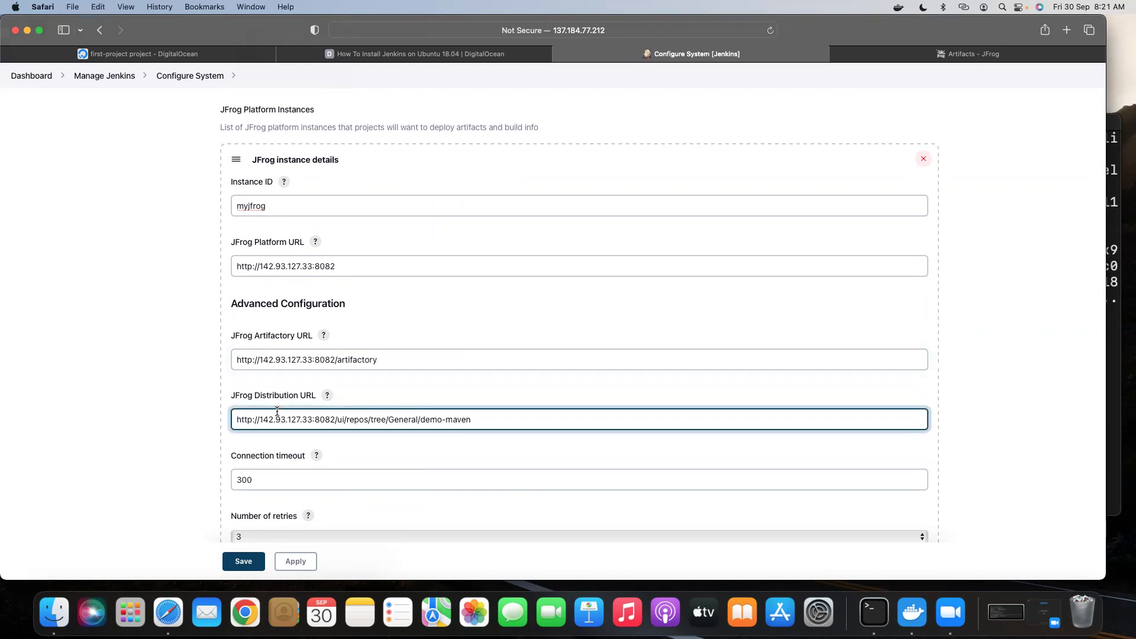
{"action": "key", "text": "BackSpace"}
{"action": "key", "text": "BackSpace"}
{"action": "key", "text": "BackSpace"}
{"action": "key", "text": "BackSpace"}
{"action": "key", "text": "BackSpace"}
{"action": "key", "text": "BackSpace"}
{"action": "key", "text": "BackSpace"}
{"action": "key", "text": "BackSpace"}
{"action": "key", "text": "BackSpace"}
{"action": "key", "text": "BackSpace"}
{"action": "key", "text": "BackSpace"}
{"action": "key", "text": "BackSpace"}
{"action": "key", "text": "BackSpace"}
{"action": "key", "text": "BackSpace"}
{"action": "key", "text": "BackSpace"}
{"action": "key", "text": "BackSpace"}
{"action": "key", "text": "BackSpace"}
{"action": "key", "text": "BackSpace"}
{"action": "key", "text": "BackSpace"}
{"action": "key", "text": "BackSpace"}
{"action": "key", "text": "BackSpace"}
{"action": "key", "text": "BackSpace"}
{"action": "key", "text": "BackSpace"}
{"action": "key", "text": "BackSpace"}
{"action": "key", "text": "BackSpace"}
{"action": "key", "text": "BackSpace"}
{"action": "key", "text": "BackSpace"}
{"action": "key", "text": "BackSpace"}
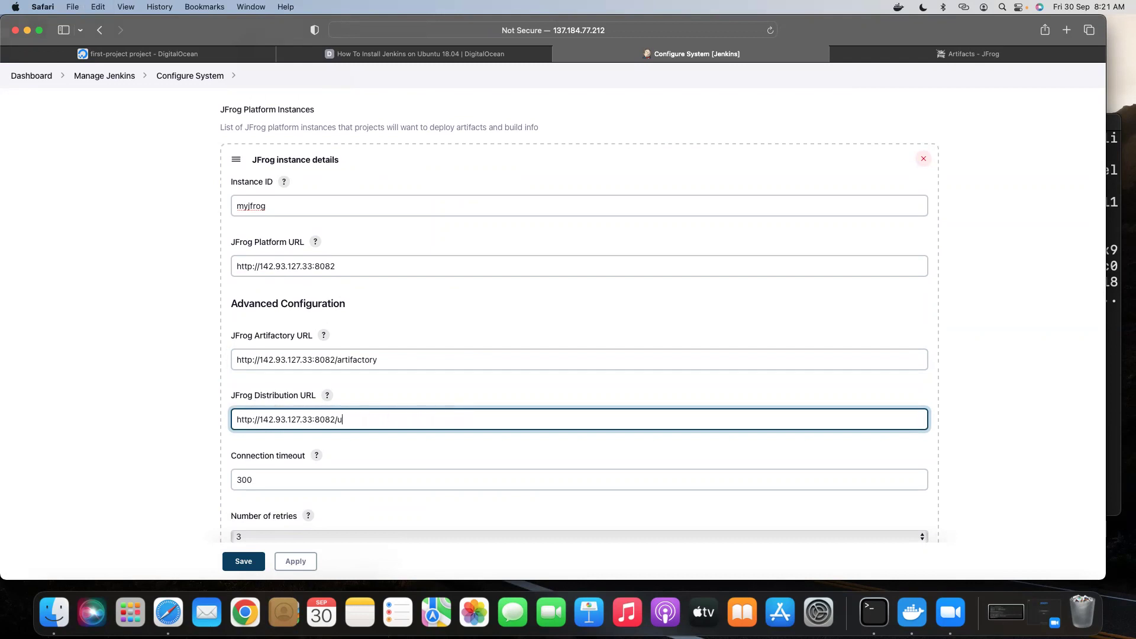
{"action": "type", "text": "distribution"}
{"action": "scroll", "coordinate": [417, 408], "scroll_direction": "down", "scroll_amount": 2}
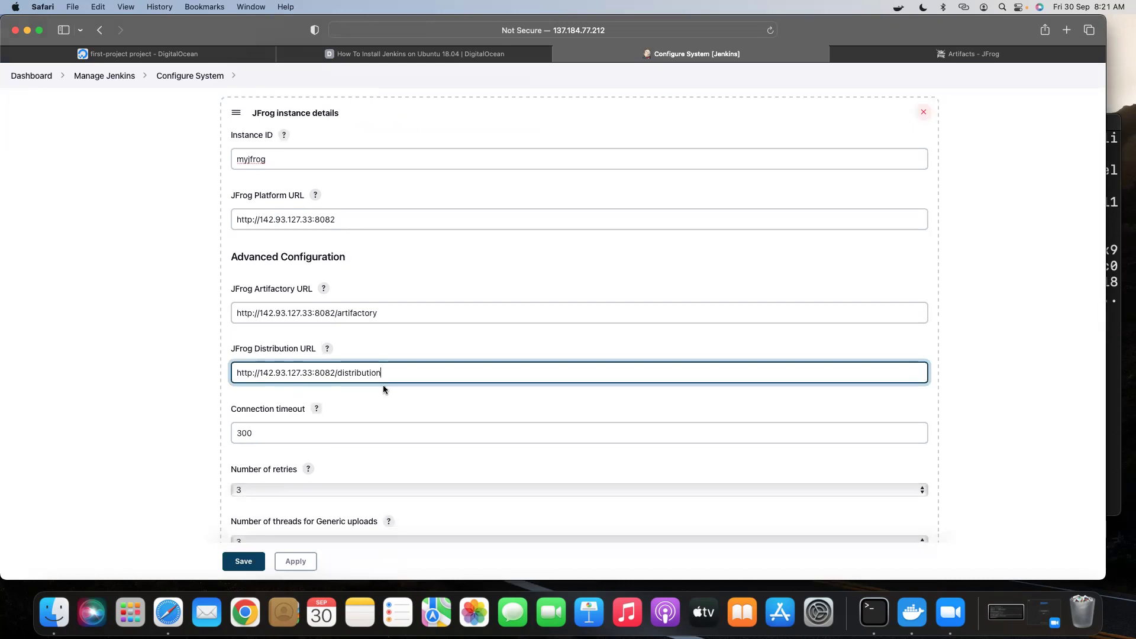
{"action": "scroll", "coordinate": [392, 388], "scroll_direction": "down", "scroll_amount": 15}
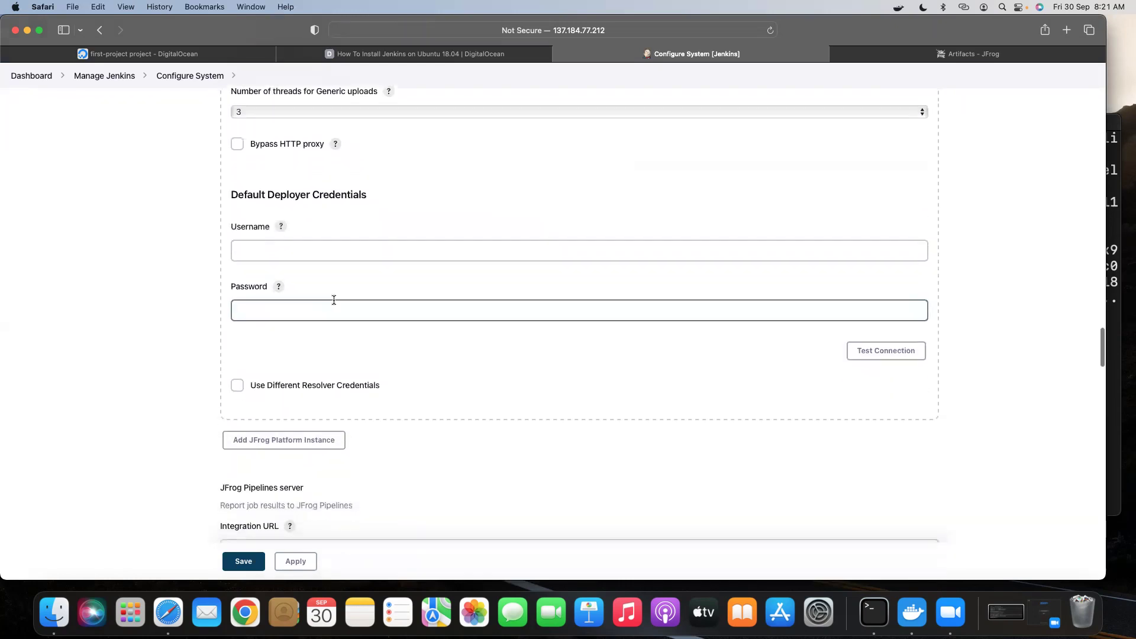
Enter the default deployer username and password, then test the connection to Artifactory 7.41.13.
{"action": "scroll", "coordinate": [284, 291], "scroll_direction": "up", "scroll_amount": 1}
{"action": "left_click", "coordinate": [262, 276]}
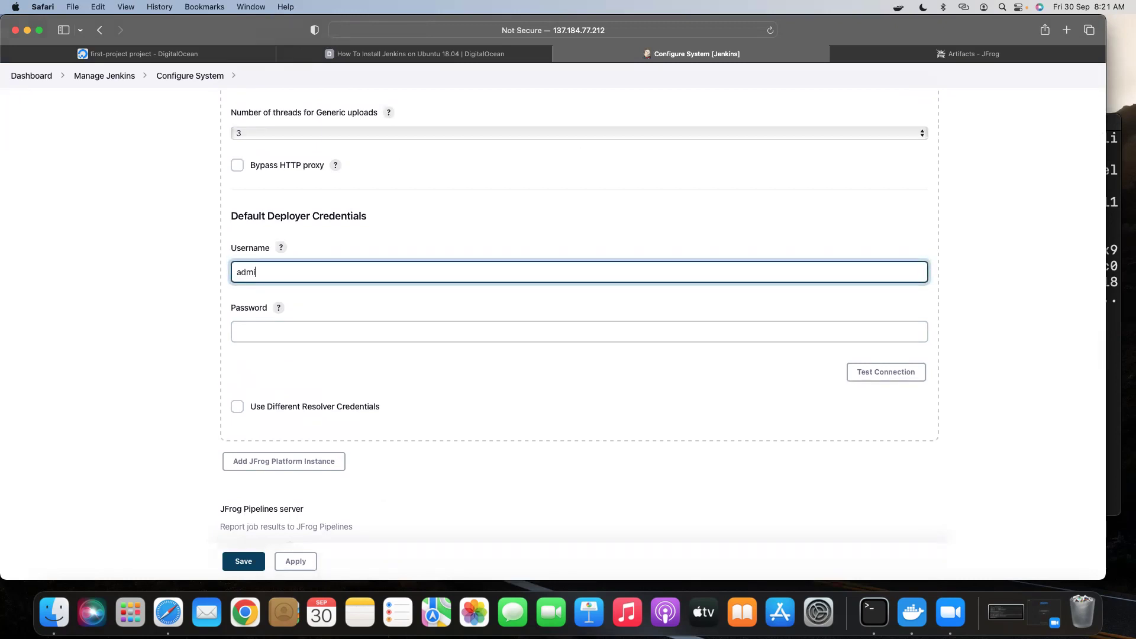
{"action": "left_click", "coordinate": [263, 329]}
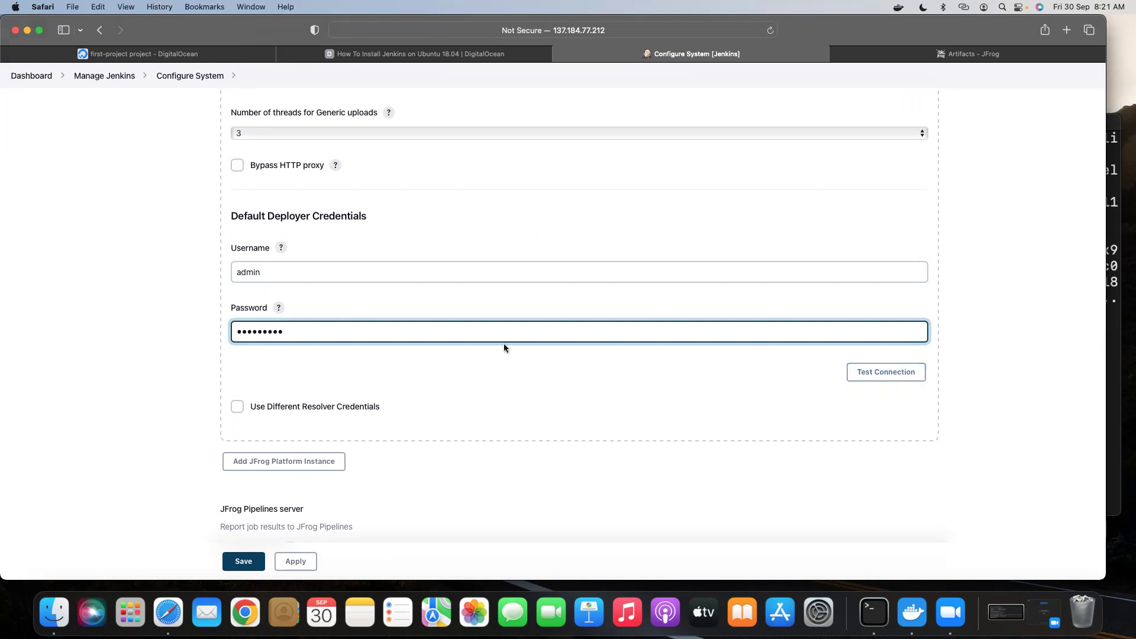
{"action": "scroll", "coordinate": [548, 354], "scroll_direction": "up", "scroll_amount": 2}
{"action": "scroll", "coordinate": [548, 354], "scroll_direction": "down", "scroll_amount": 2}
{"action": "left_click", "coordinate": [872, 376]}
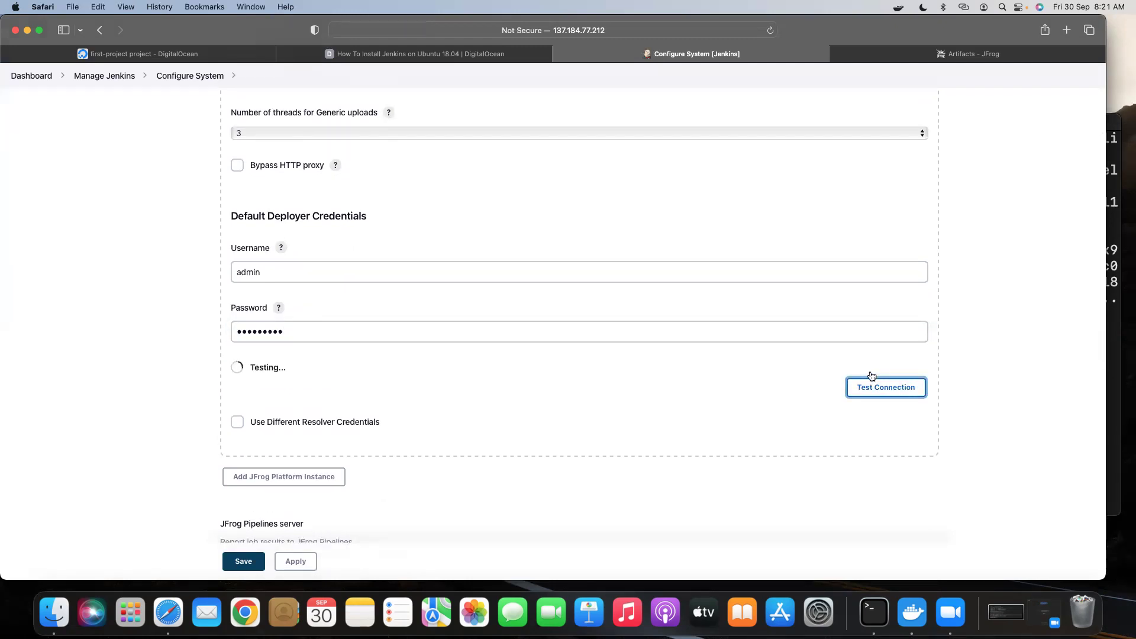
{"action": "left_click_drag", "start_coordinate": [231, 365], "coordinate": [501, 371]}
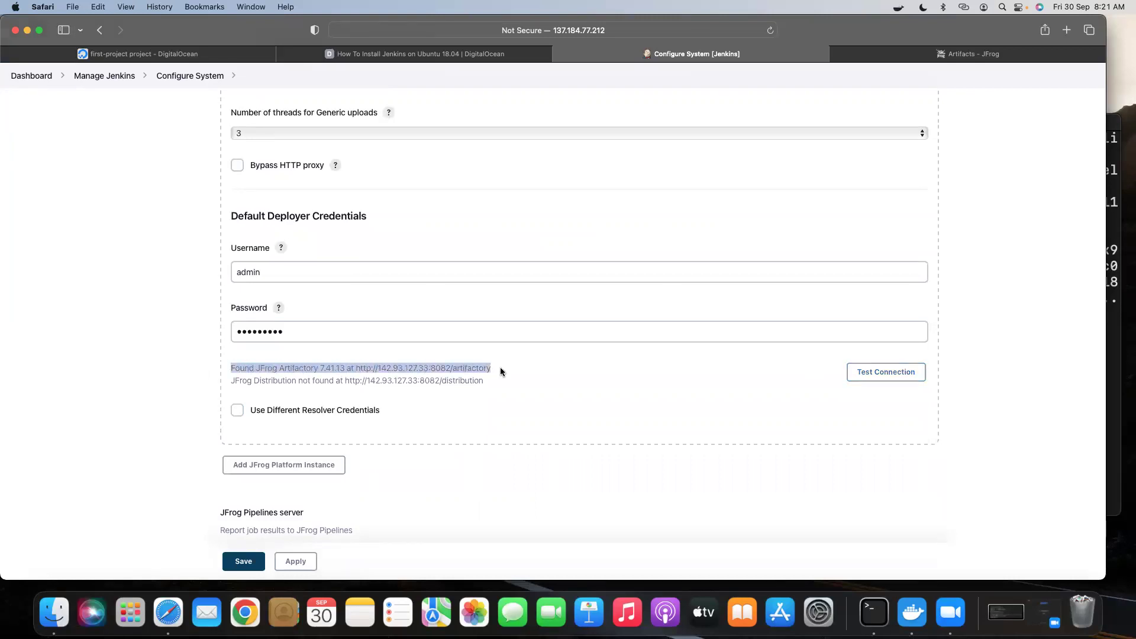
Save the system configuration and decline Safari's offer to store the password.
{"action": "scroll", "coordinate": [502, 373], "scroll_direction": "up", "scroll_amount": 10}
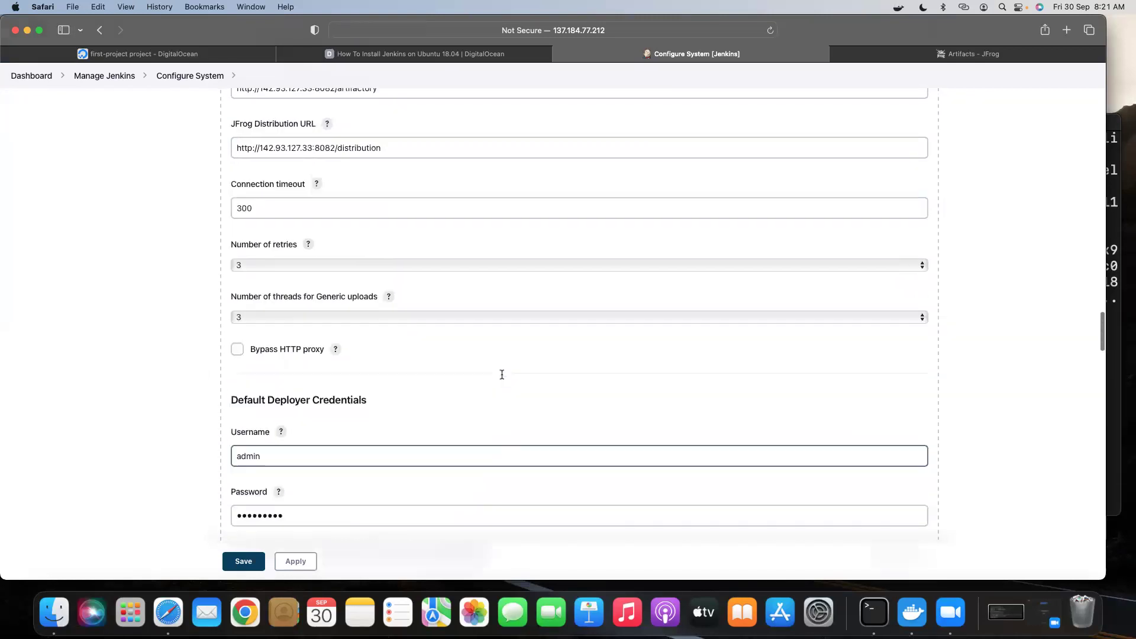
{"action": "scroll", "coordinate": [502, 374], "scroll_direction": "up", "scroll_amount": 15}
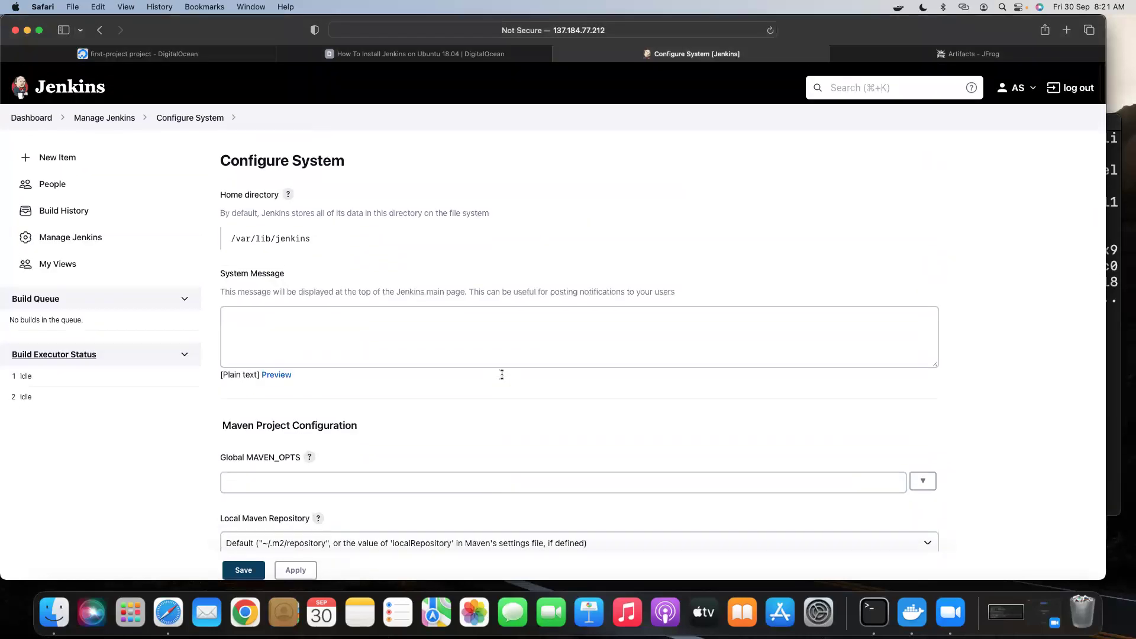
{"action": "scroll", "coordinate": [356, 393], "scroll_direction": "down", "scroll_amount": 10}
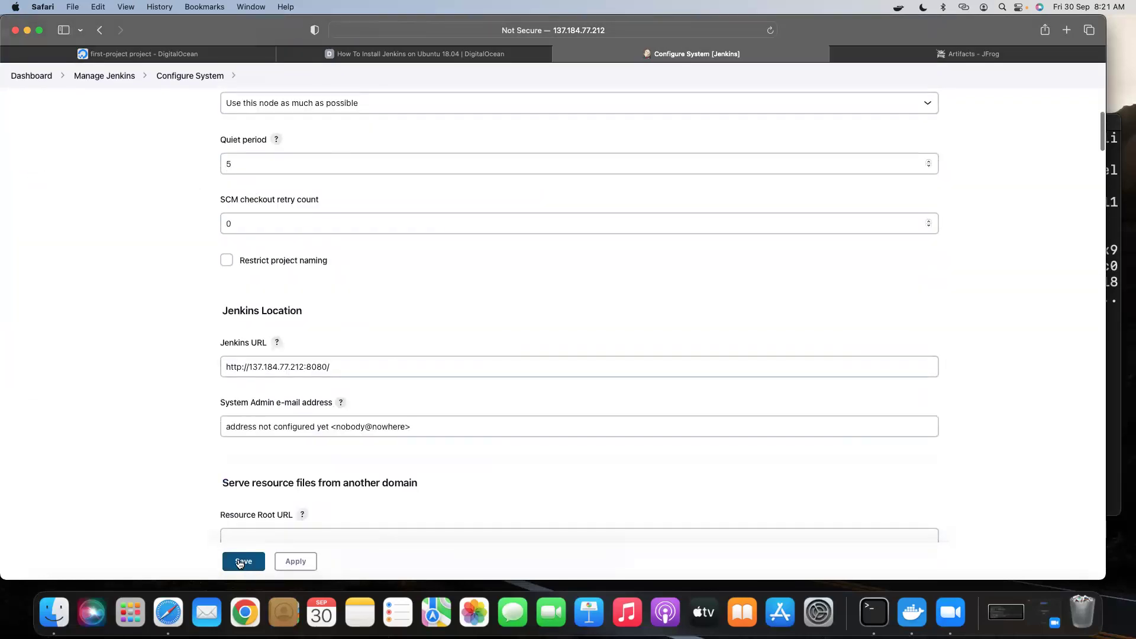
{"action": "left_click", "coordinate": [254, 553]}
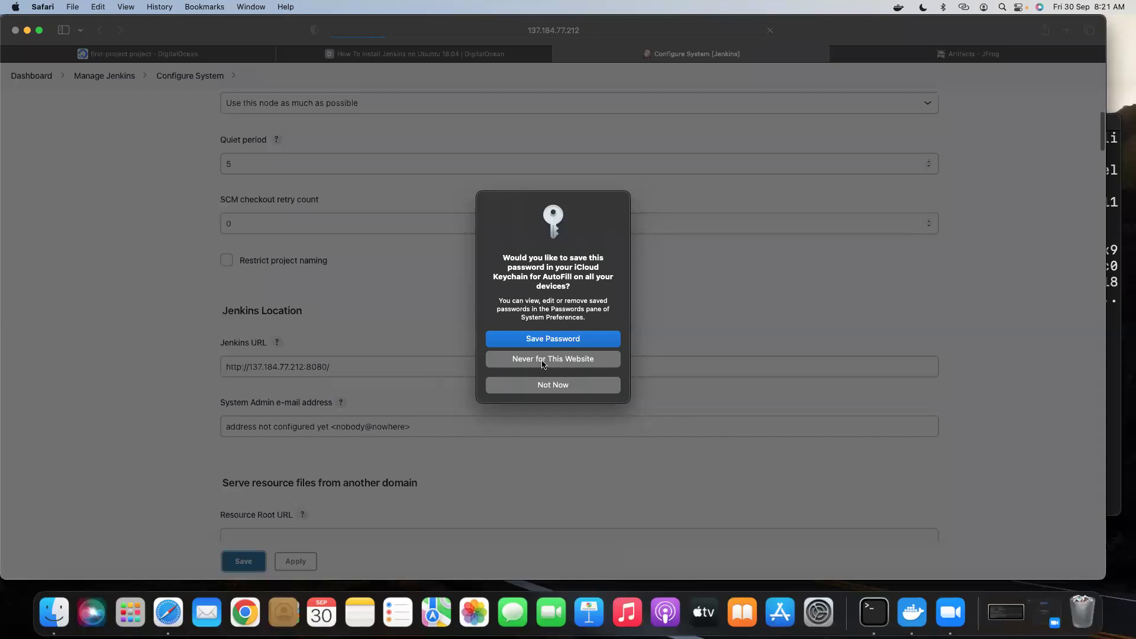
{"action": "left_click", "coordinate": [542, 359]}
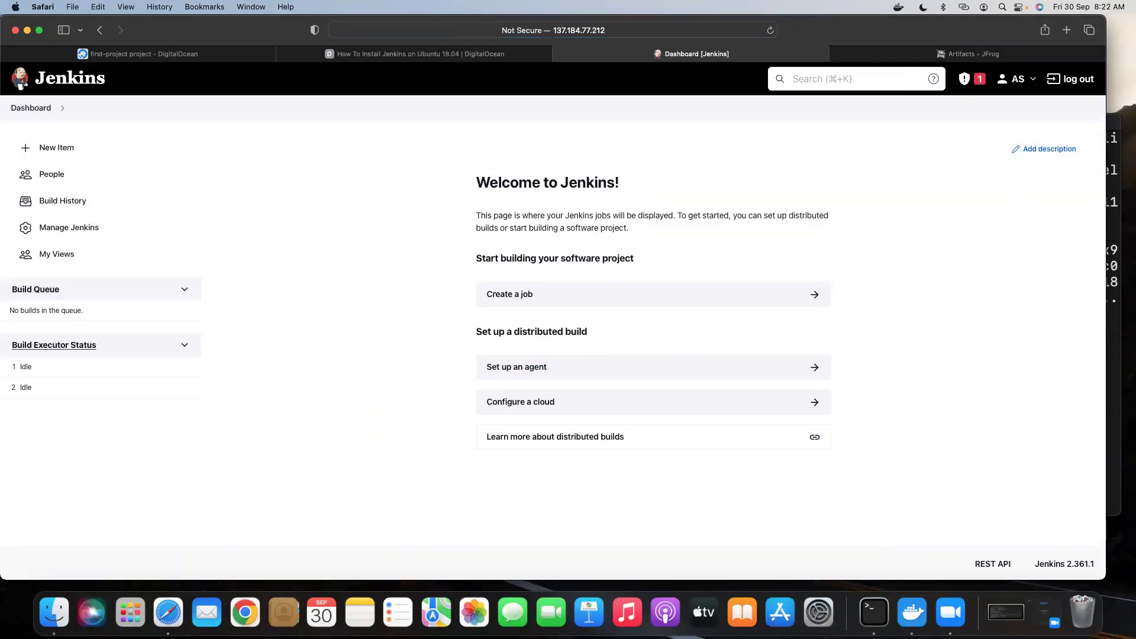
In Global Tool Configuration, add Maven MAVEN_TOOL auto-installing 3.8.6 from Apache and save.
{"action": "left_click", "coordinate": [72, 230]}
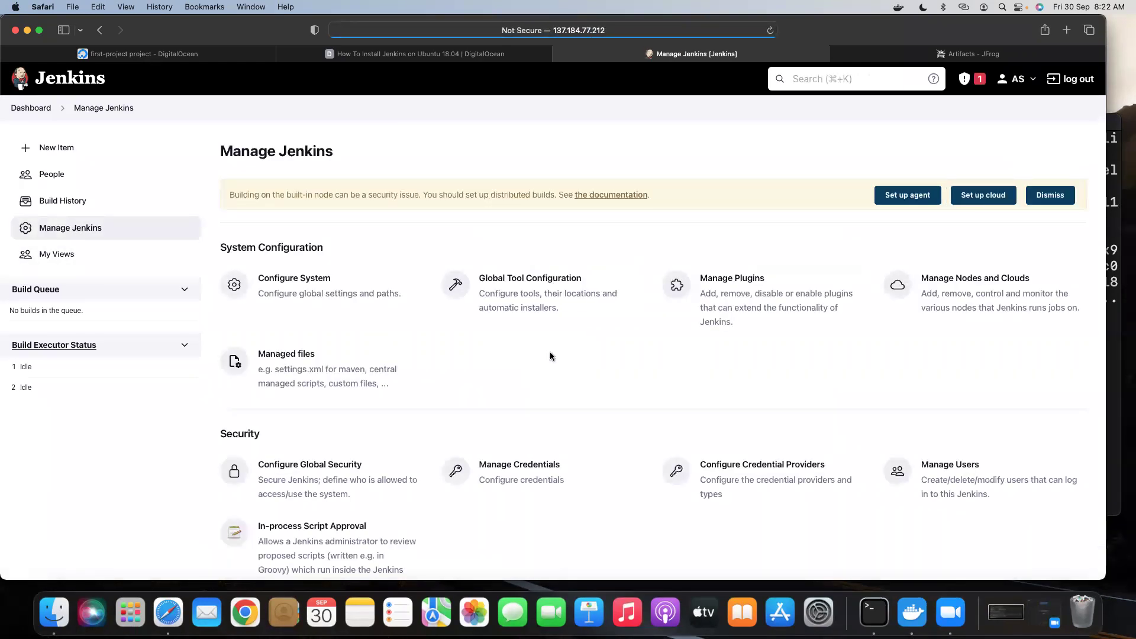
{"action": "left_click", "coordinate": [509, 301]}
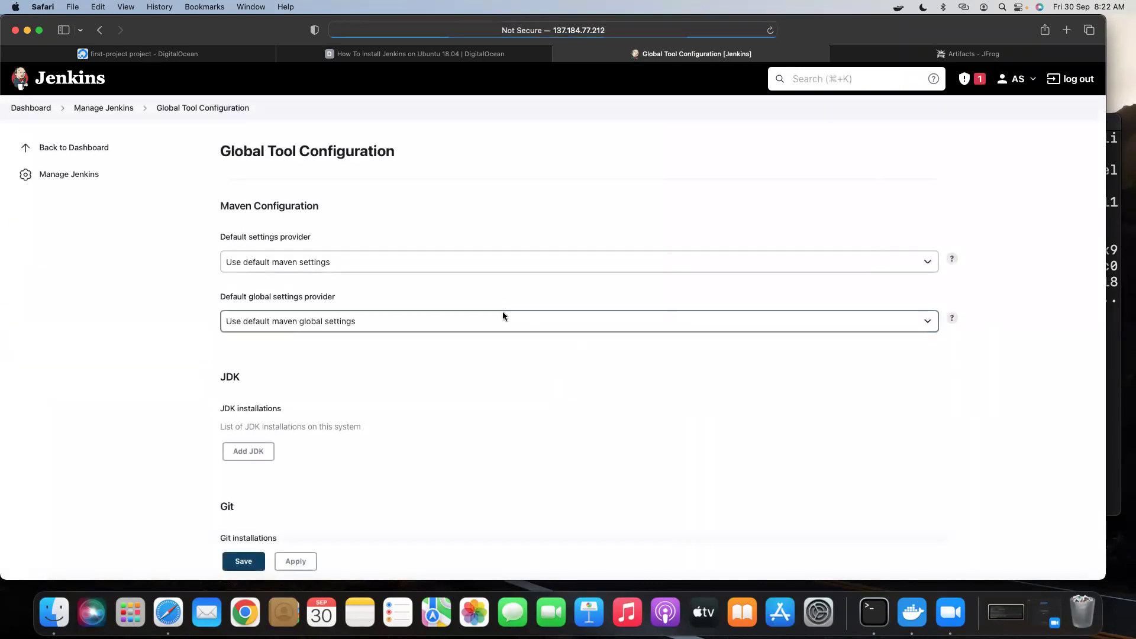
{"action": "scroll", "coordinate": [520, 331], "scroll_direction": "down", "scroll_amount": 15}
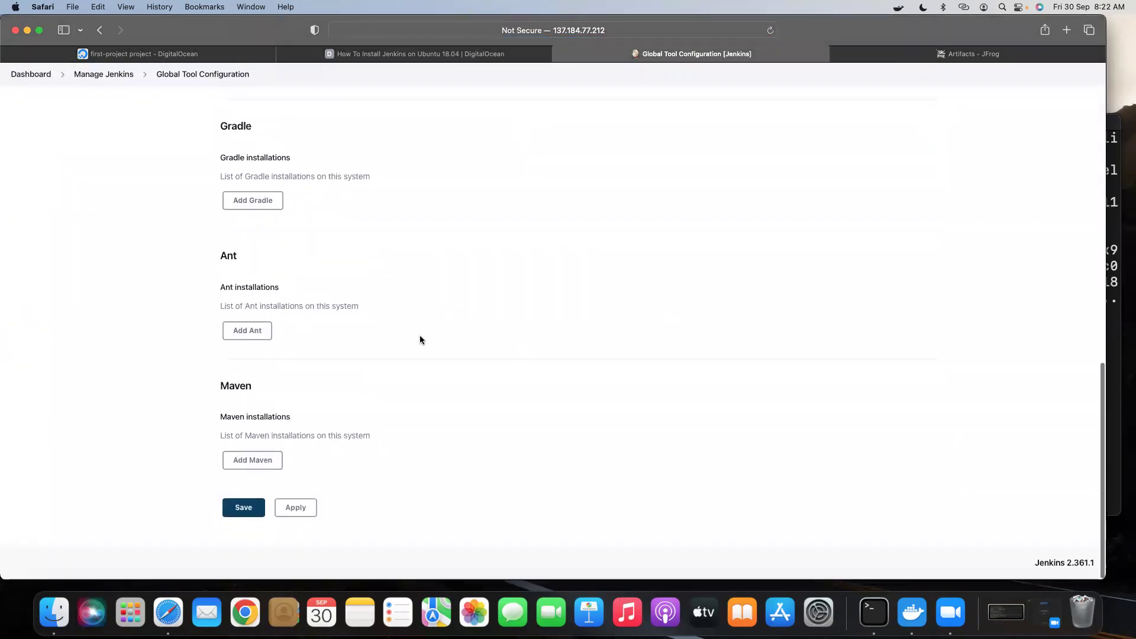
{"action": "left_click", "coordinate": [256, 462]}
{"action": "scroll", "coordinate": [445, 445], "scroll_direction": "down", "scroll_amount": 3}
{"action": "left_click", "coordinate": [276, 385]}
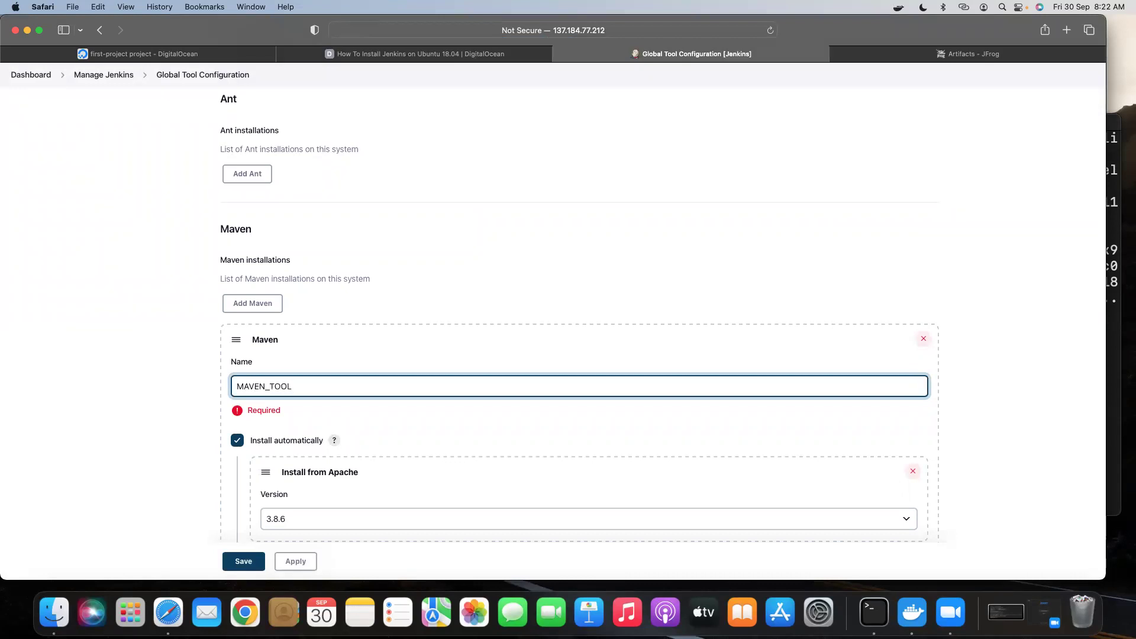
{"action": "scroll", "coordinate": [336, 373], "scroll_direction": "down", "scroll_amount": 5}
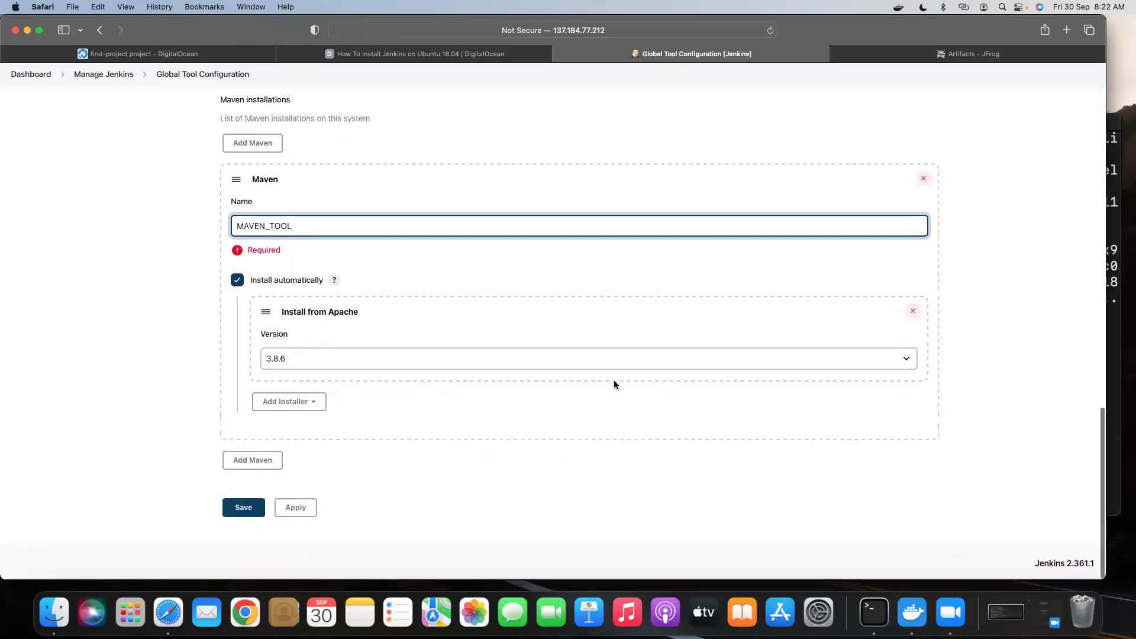
{"action": "left_click", "coordinate": [241, 510]}
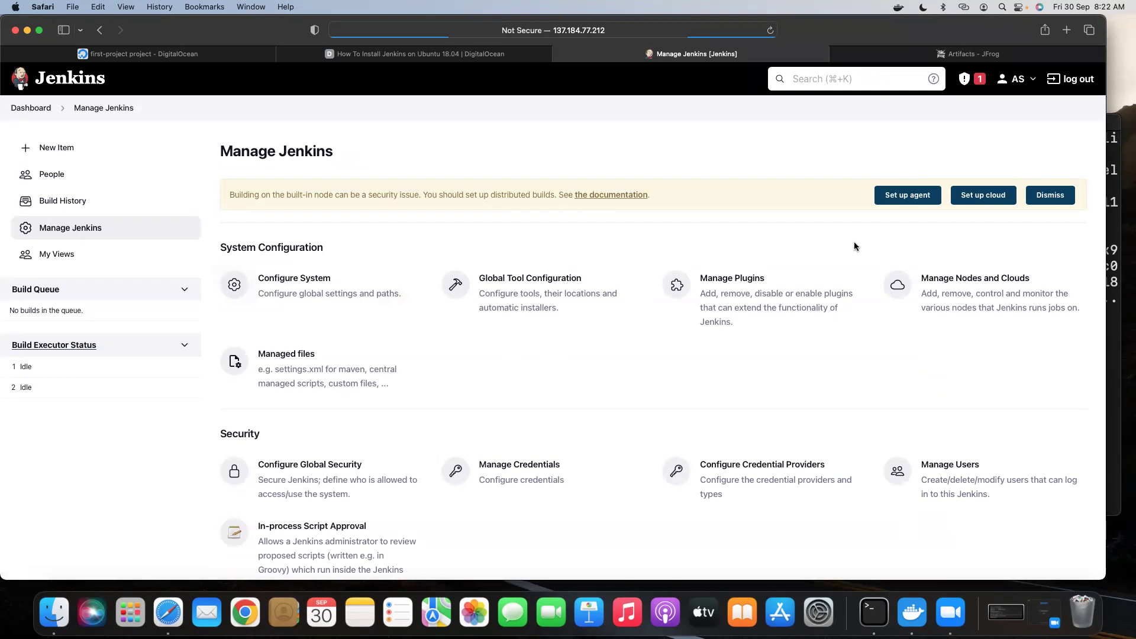
{"action": "scroll", "coordinate": [773, 328], "scroll_direction": "down", "scroll_amount": 1}
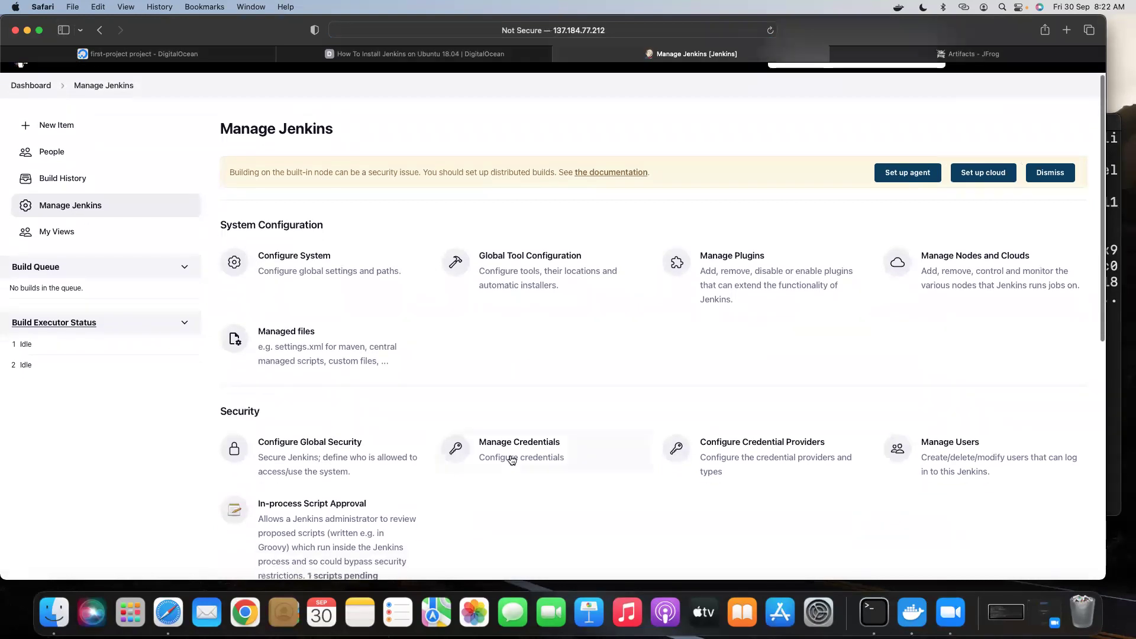
Start a new credential in the System store's global credentials domain.
{"action": "left_click", "coordinate": [502, 459]}
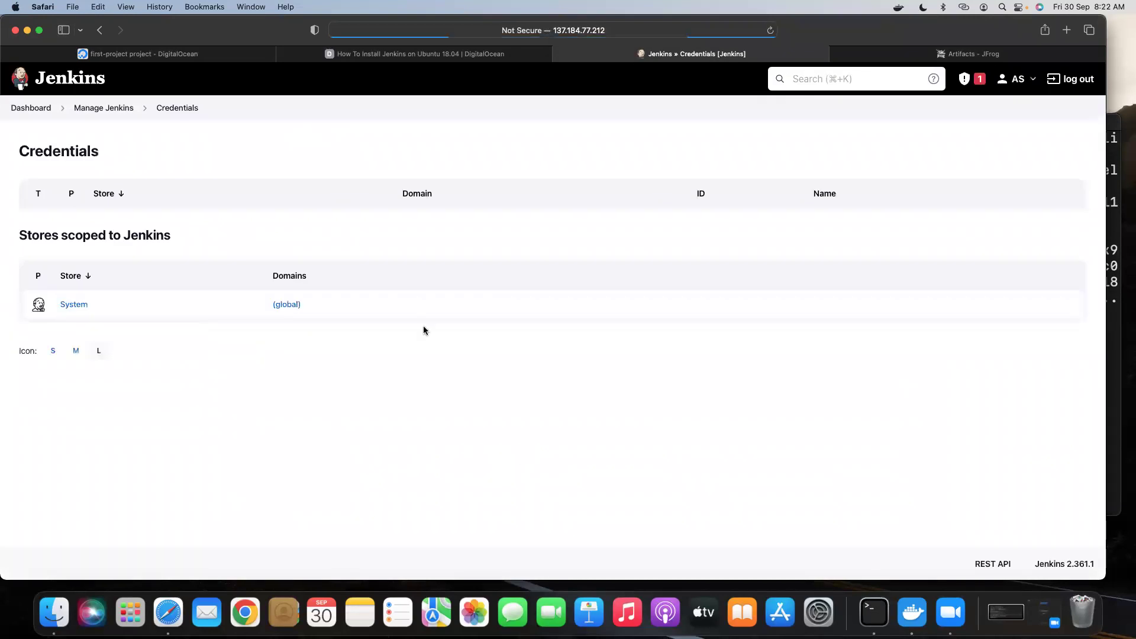
{"action": "left_click", "coordinate": [69, 305]}
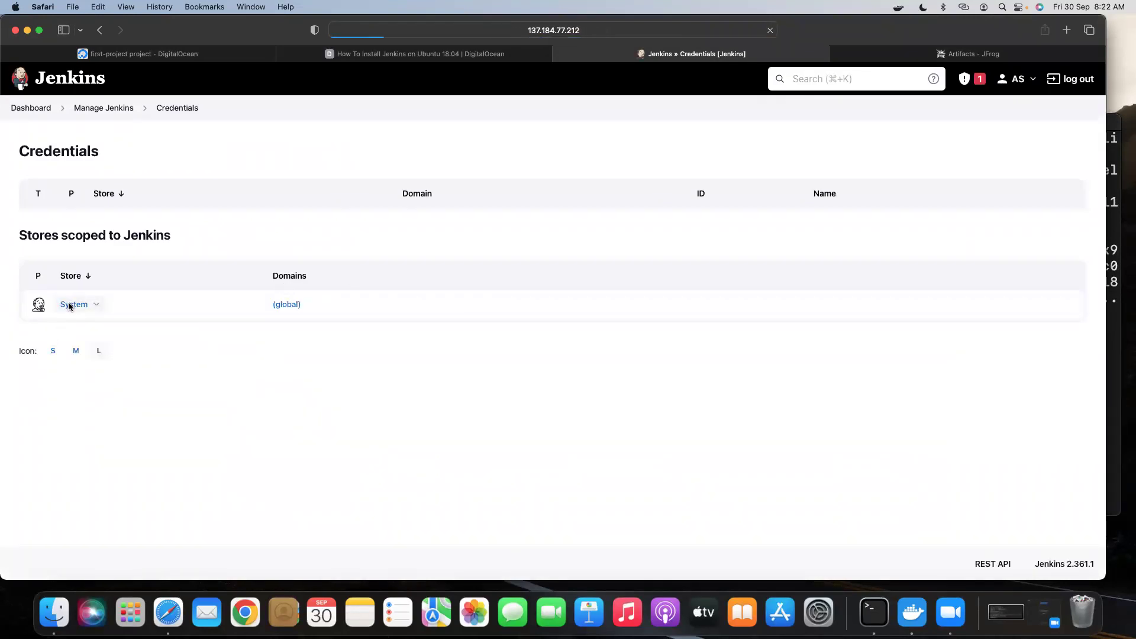
{"action": "left_click", "coordinate": [110, 225]}
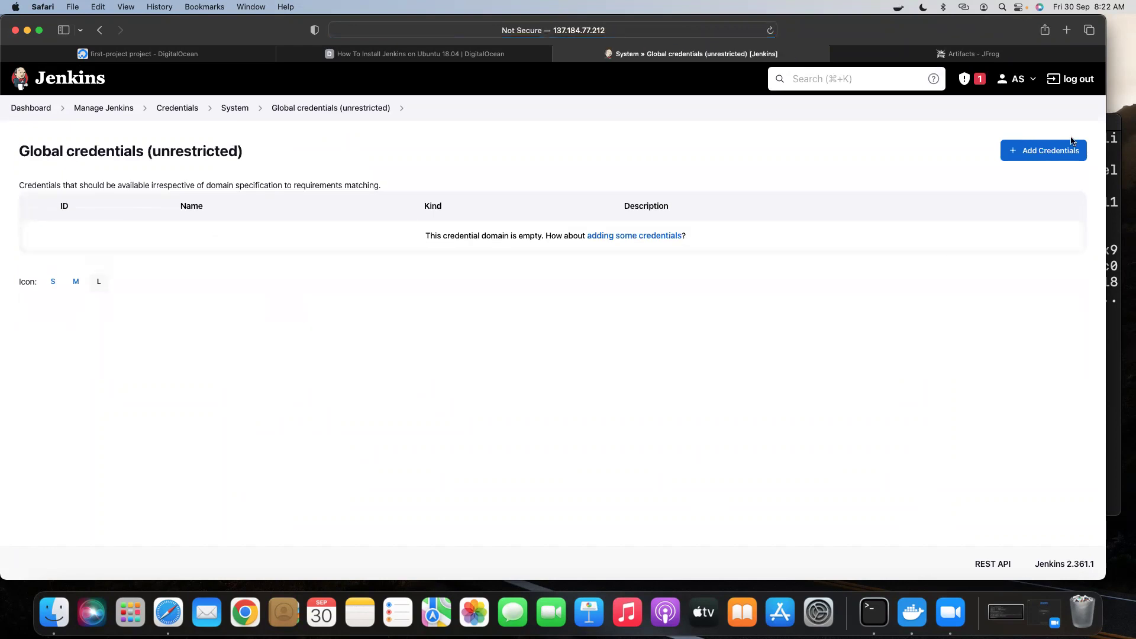
{"action": "left_click", "coordinate": [1046, 149]}
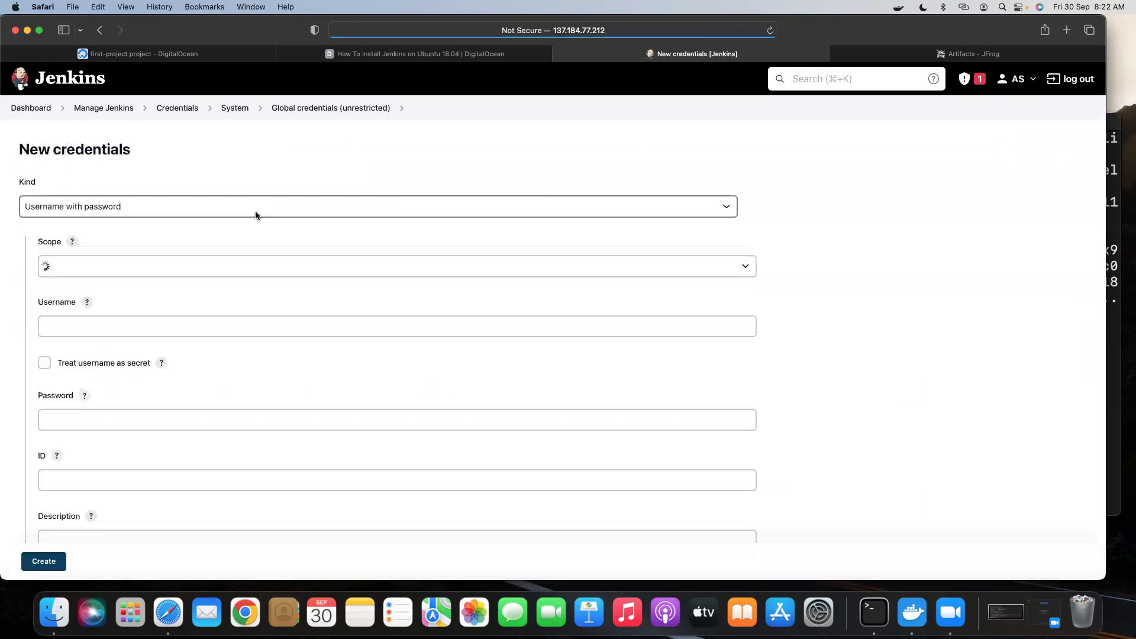
Create the JFROG_ADMIN credential with the Artifactory admin username and password, then return to the dashboard.
{"action": "scroll", "coordinate": [183, 277], "scroll_direction": "down", "scroll_amount": 2}
{"action": "left_click", "coordinate": [93, 268]}
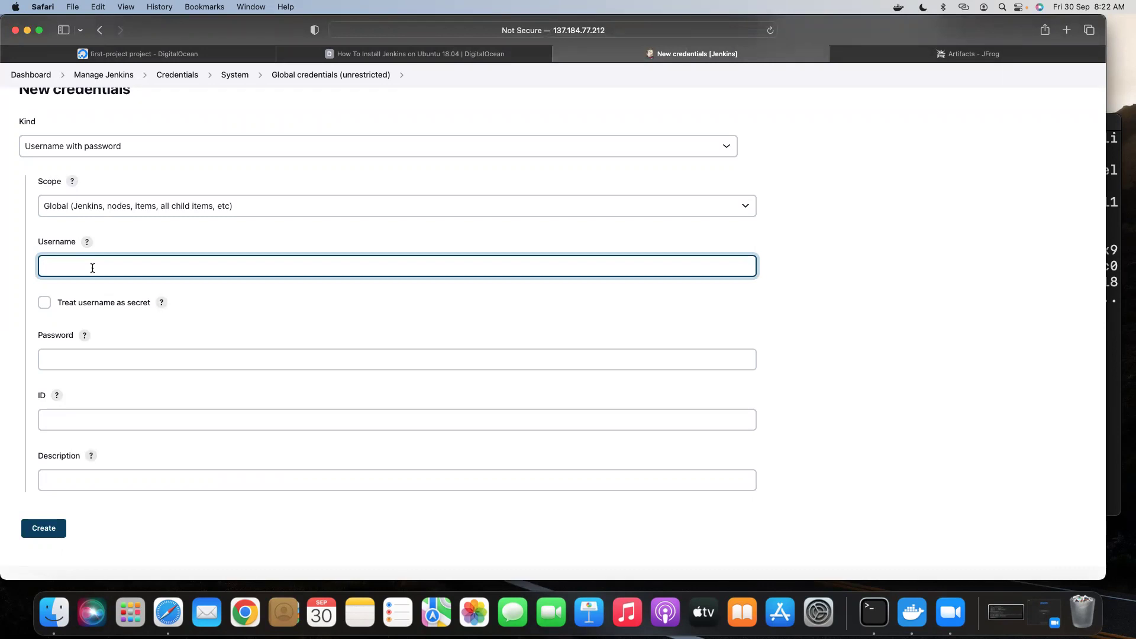
{"action": "type", "text": "admin"}
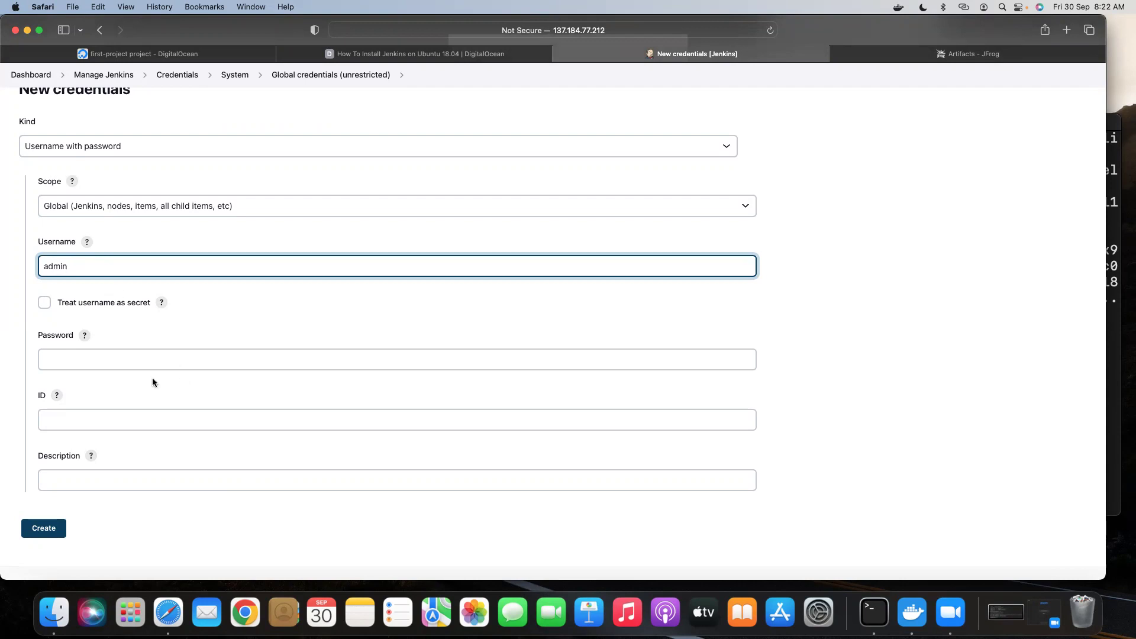
{"action": "left_click", "coordinate": [84, 358]}
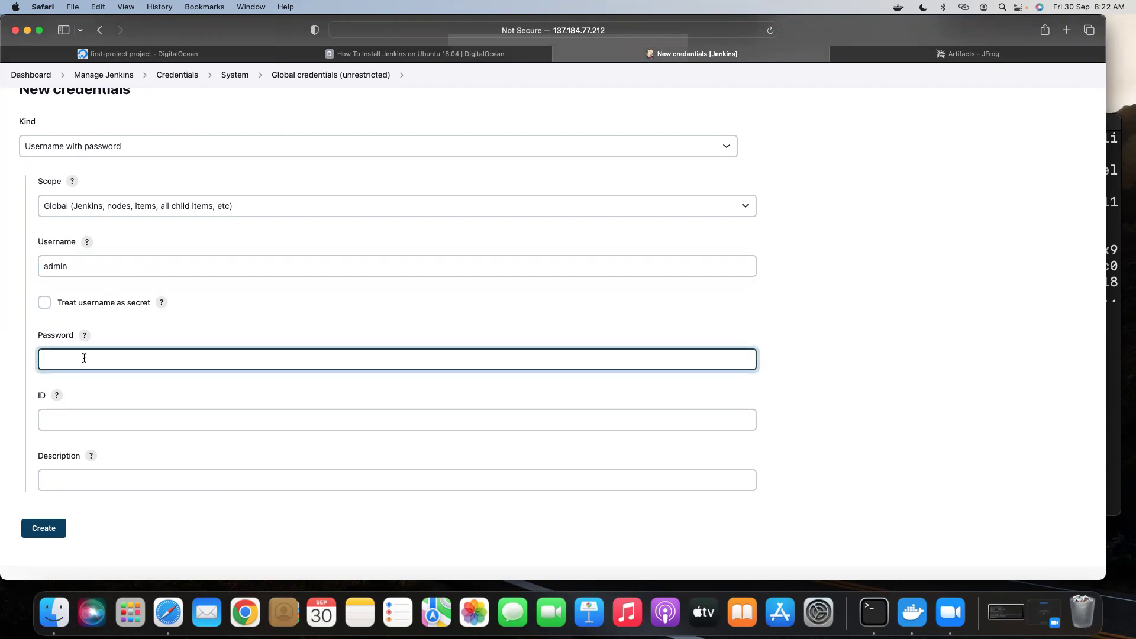
{"action": "type", "text": "admi"}
{"action": "left_click", "coordinate": [59, 416]}
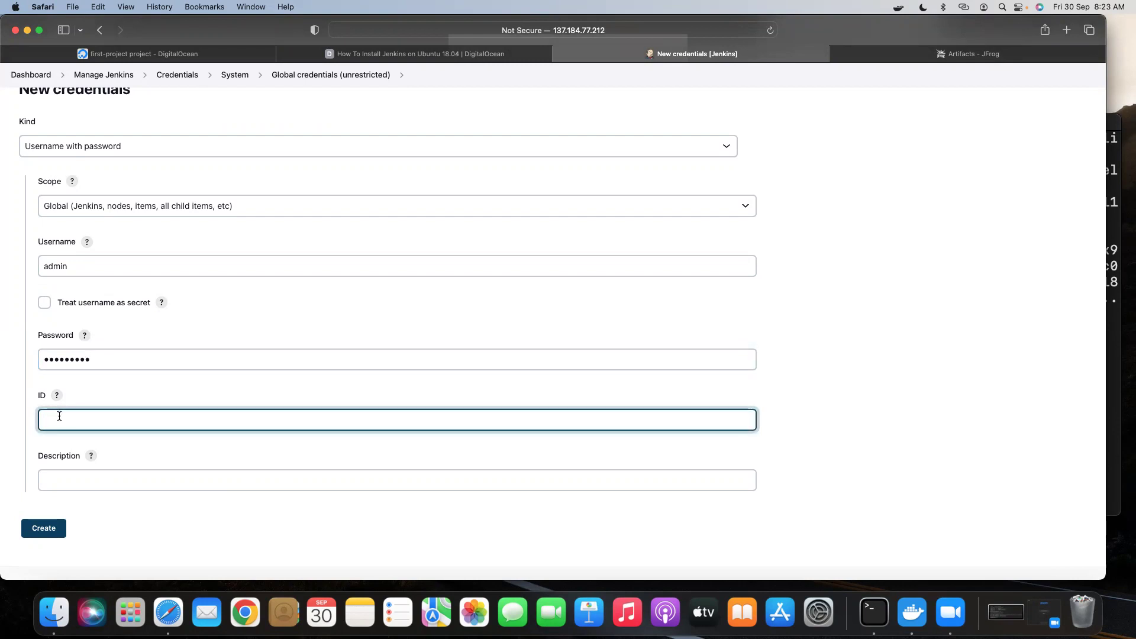
{"action": "type", "text": "myjfrog"}
{"action": "scroll", "coordinate": [210, 407], "scroll_direction": "down", "scroll_amount": 1}
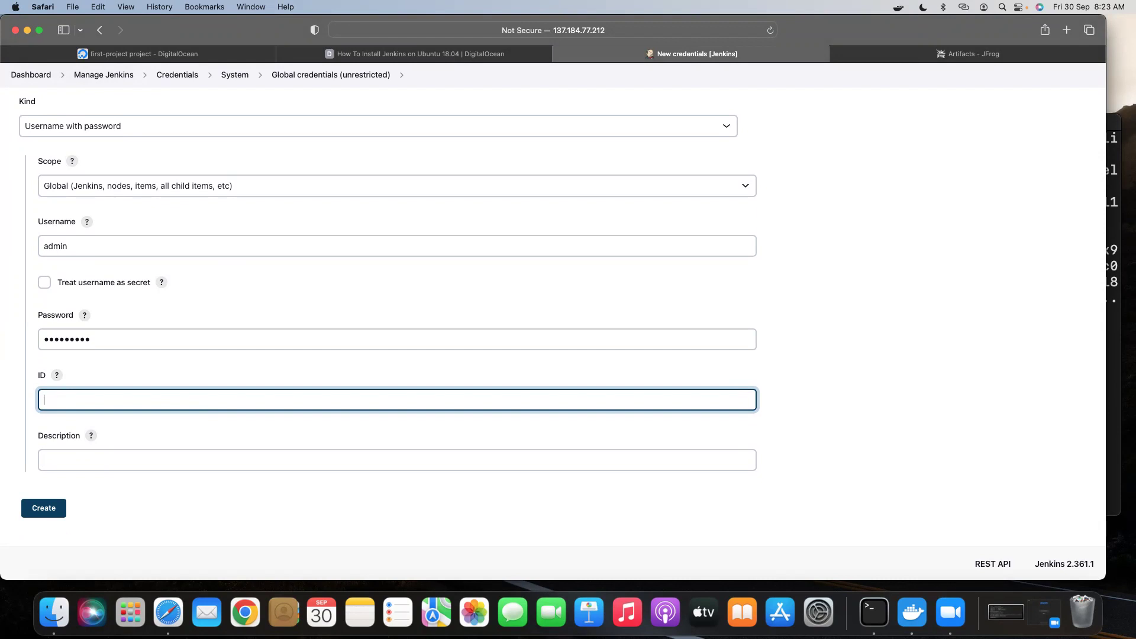
{"action": "type", "text": "ROG_ADMIN"}
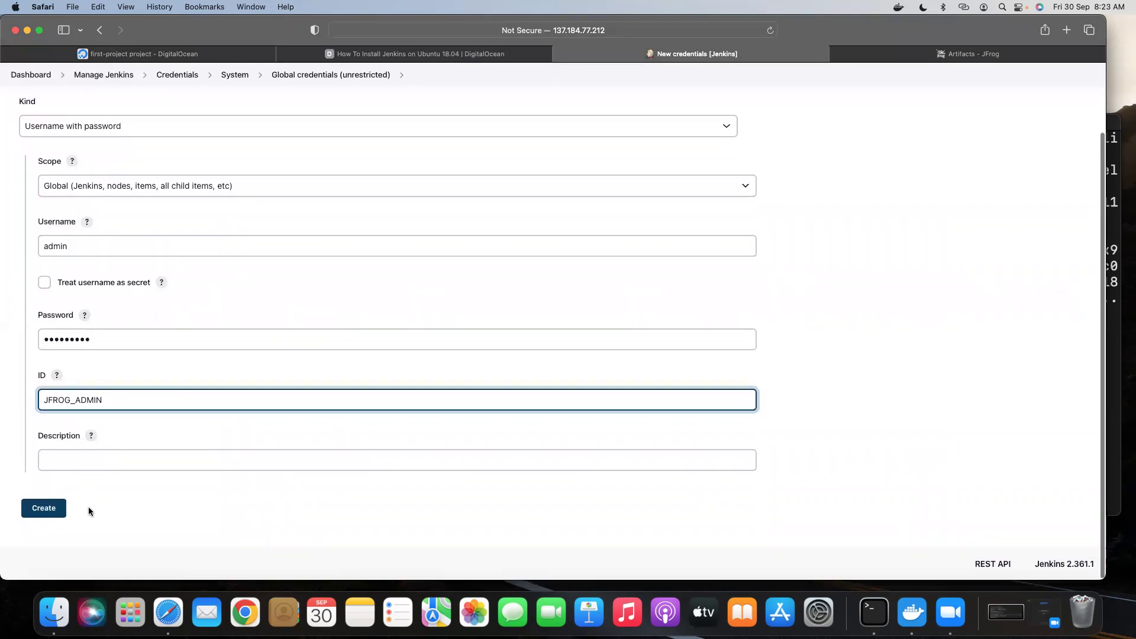
{"action": "left_click", "coordinate": [38, 510]}
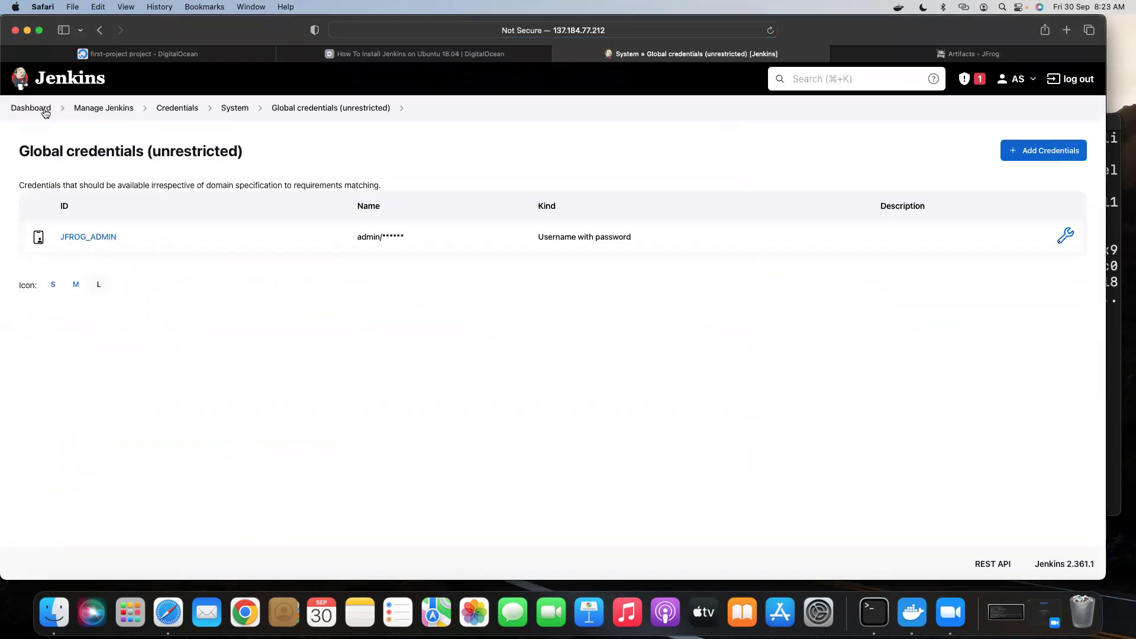
{"action": "left_click", "coordinate": [28, 108]}
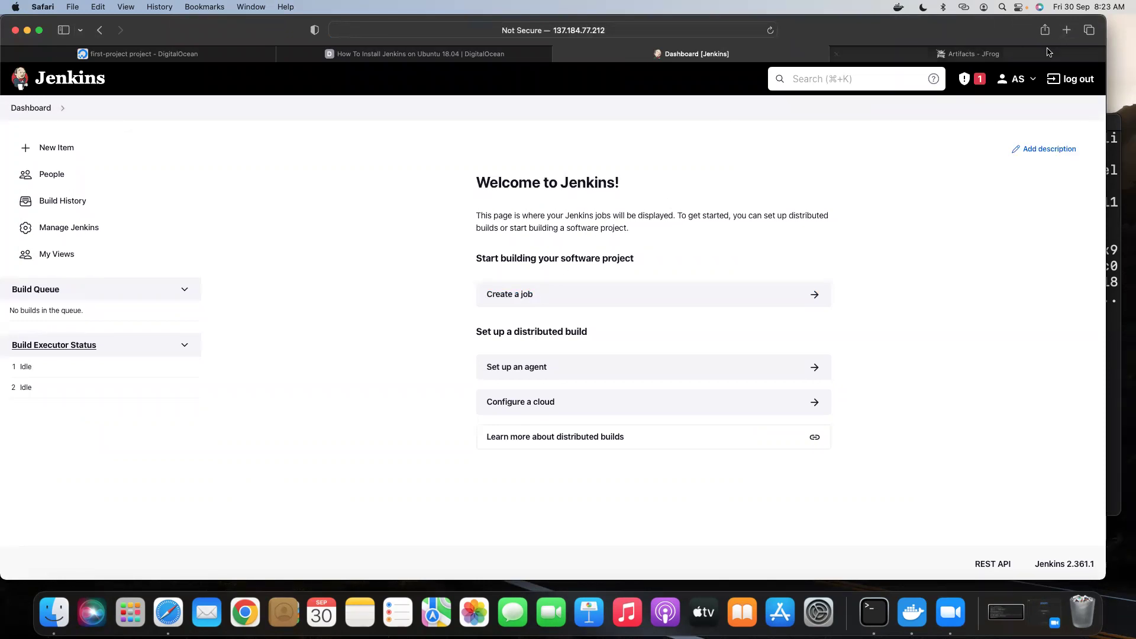
In a new tab, go to the maven-example folder of GitHub's jfrog project-examples repository.
{"action": "left_click", "coordinate": [1066, 30]}
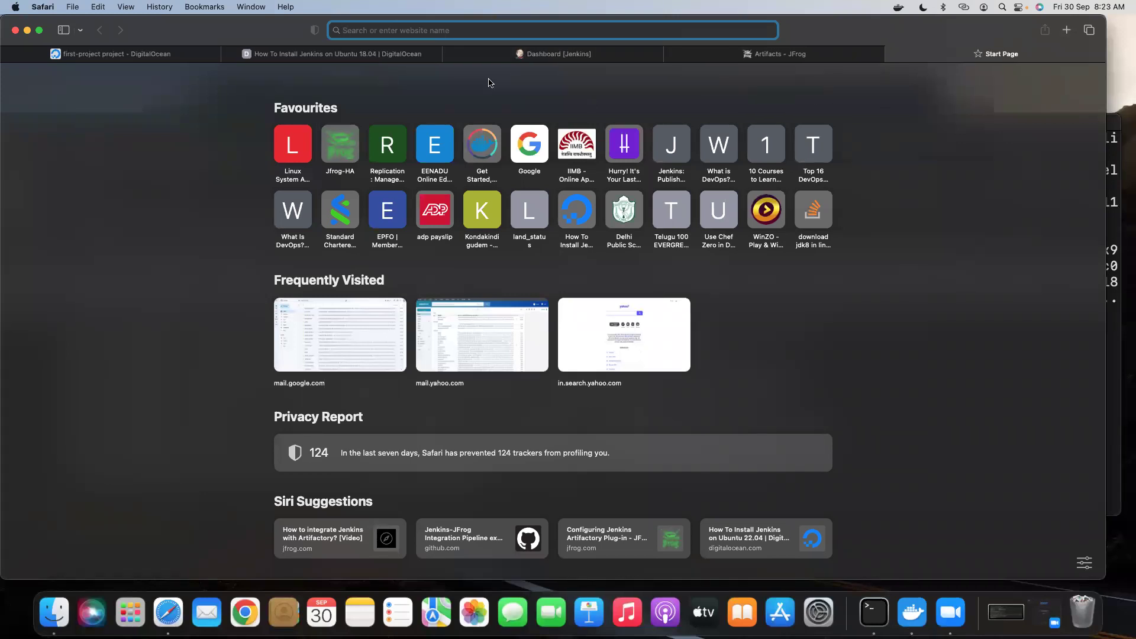
{"action": "type", "text": "git"}
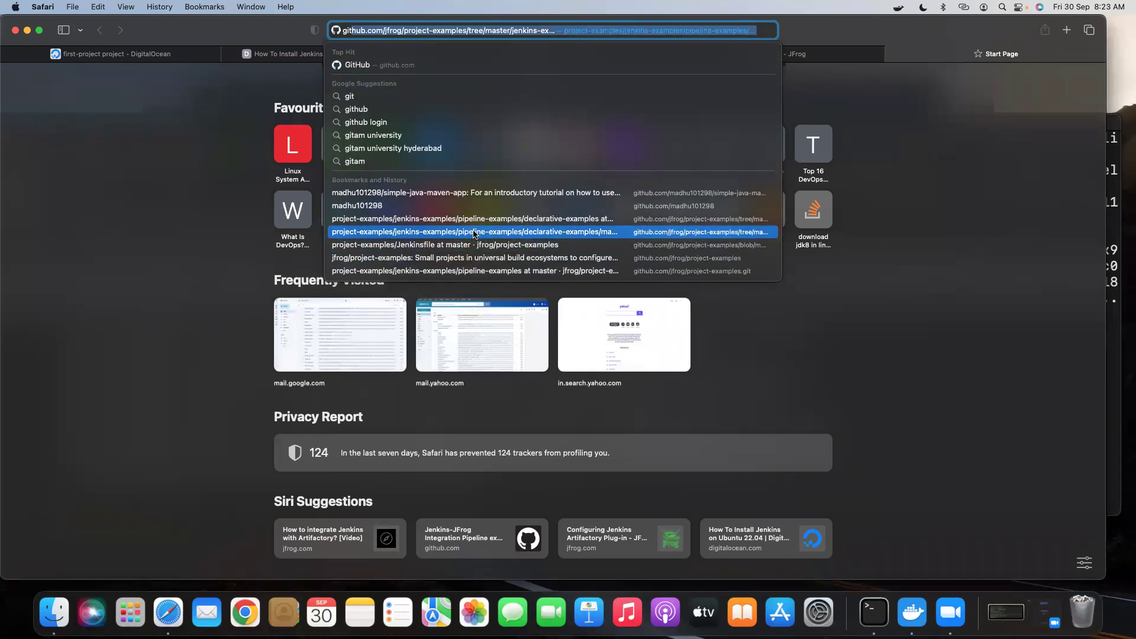
{"action": "left_click", "coordinate": [473, 232]}
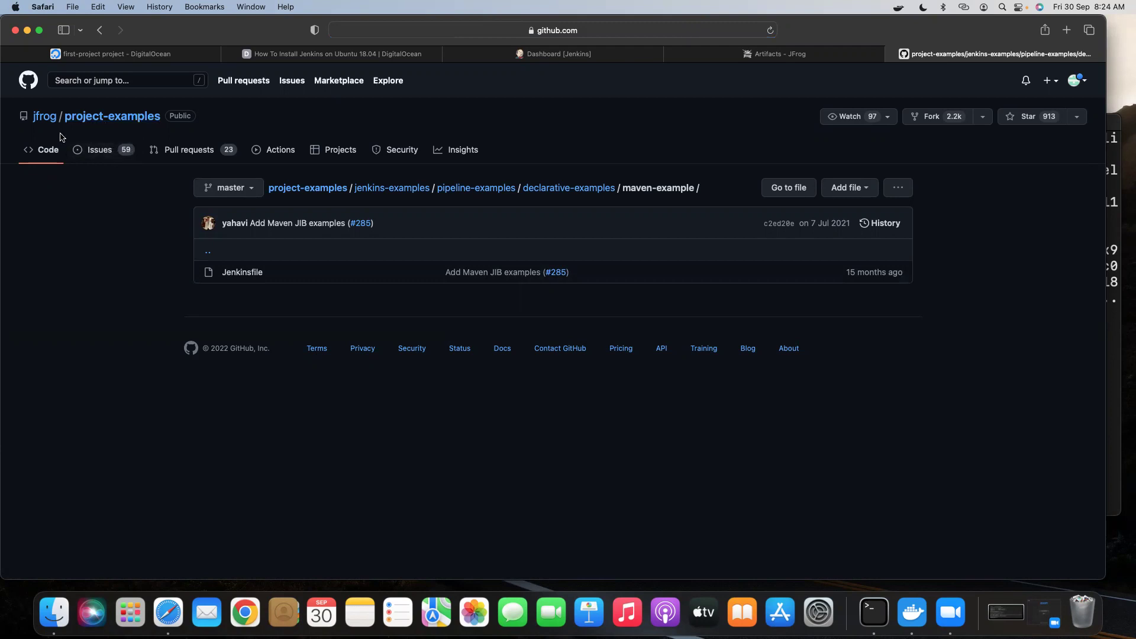
{"action": "left_click", "coordinate": [301, 188]}
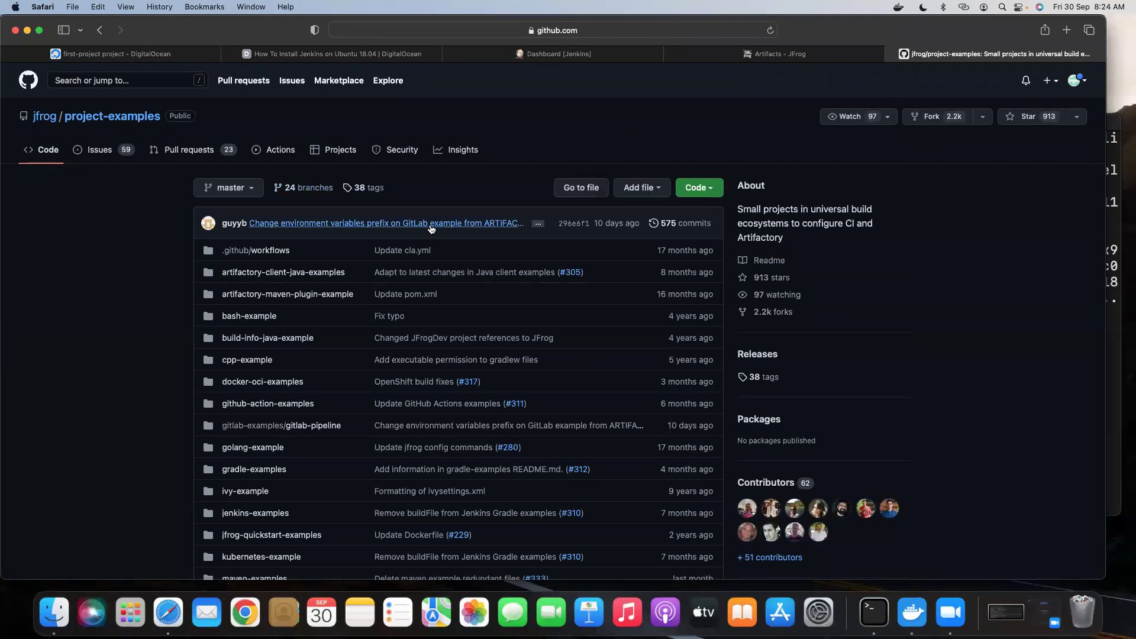
{"action": "scroll", "coordinate": [441, 224], "scroll_direction": "down", "scroll_amount": 5}
{"action": "scroll", "coordinate": [380, 269], "scroll_direction": "down", "scroll_amount": 1}
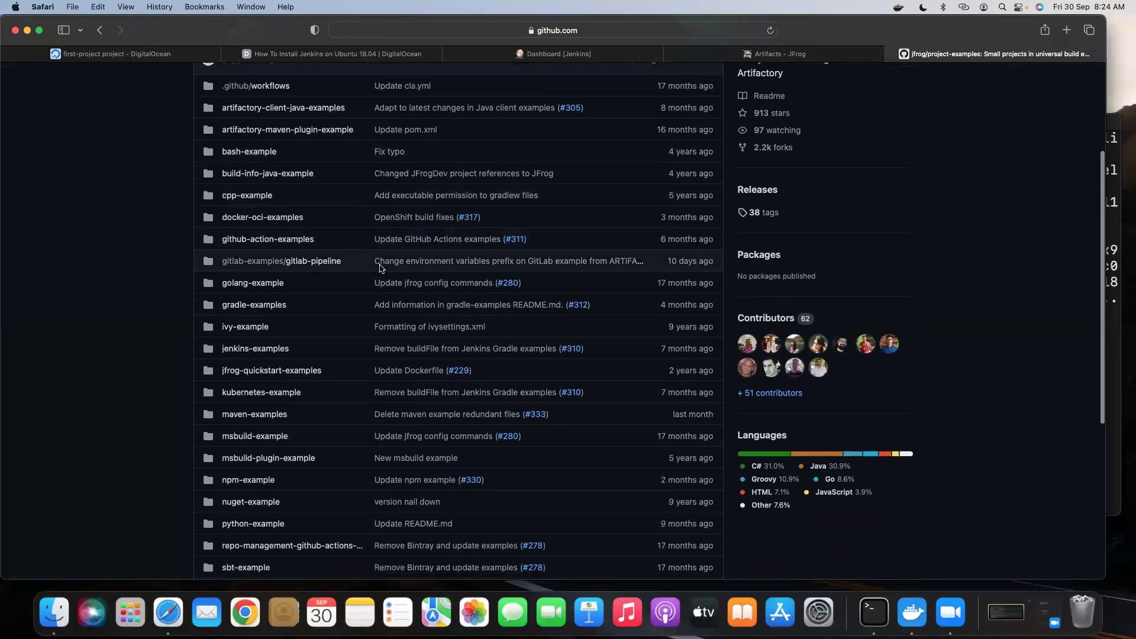
{"action": "scroll", "coordinate": [307, 311], "scroll_direction": "down", "scroll_amount": 1}
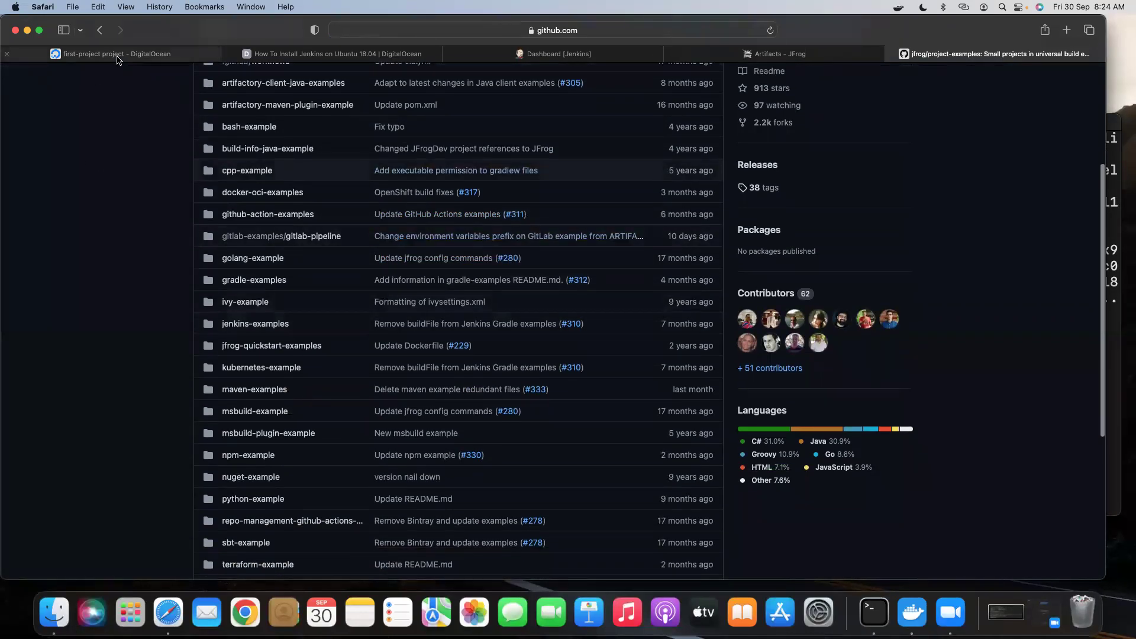
{"action": "left_click", "coordinate": [100, 31]}
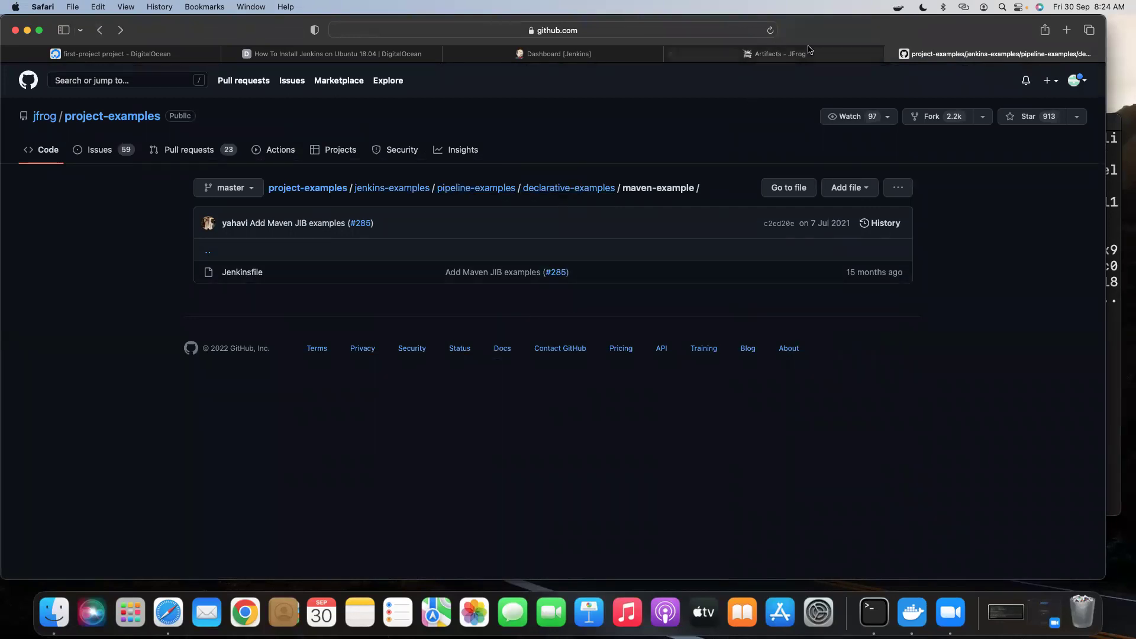
{"action": "left_click", "coordinate": [738, 34]}
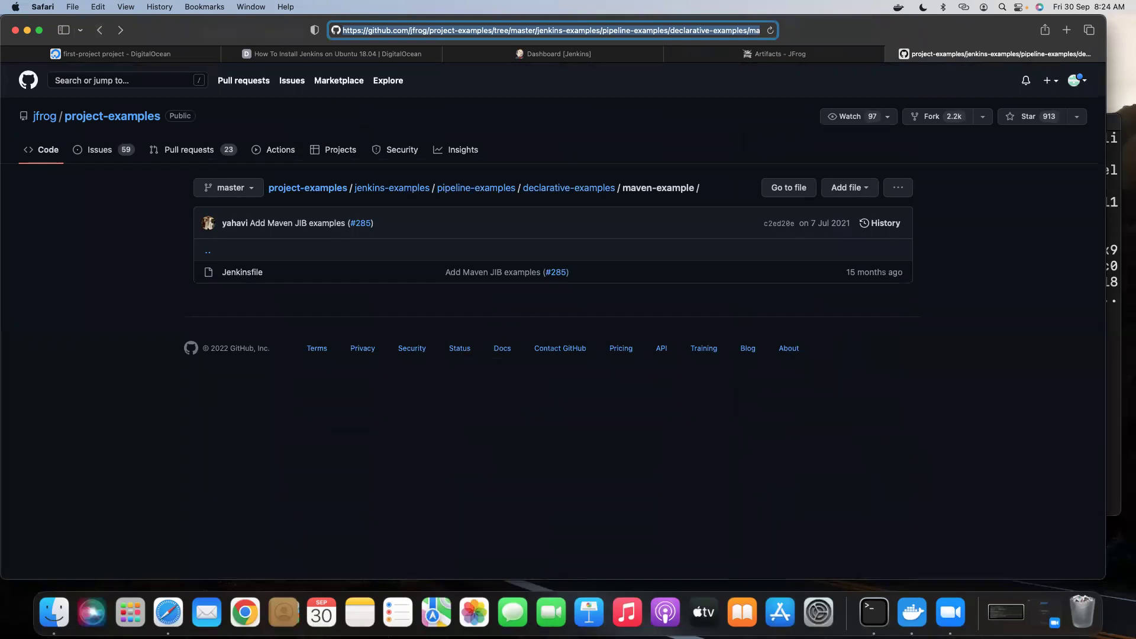
{"action": "left_click", "coordinate": [585, 436]}
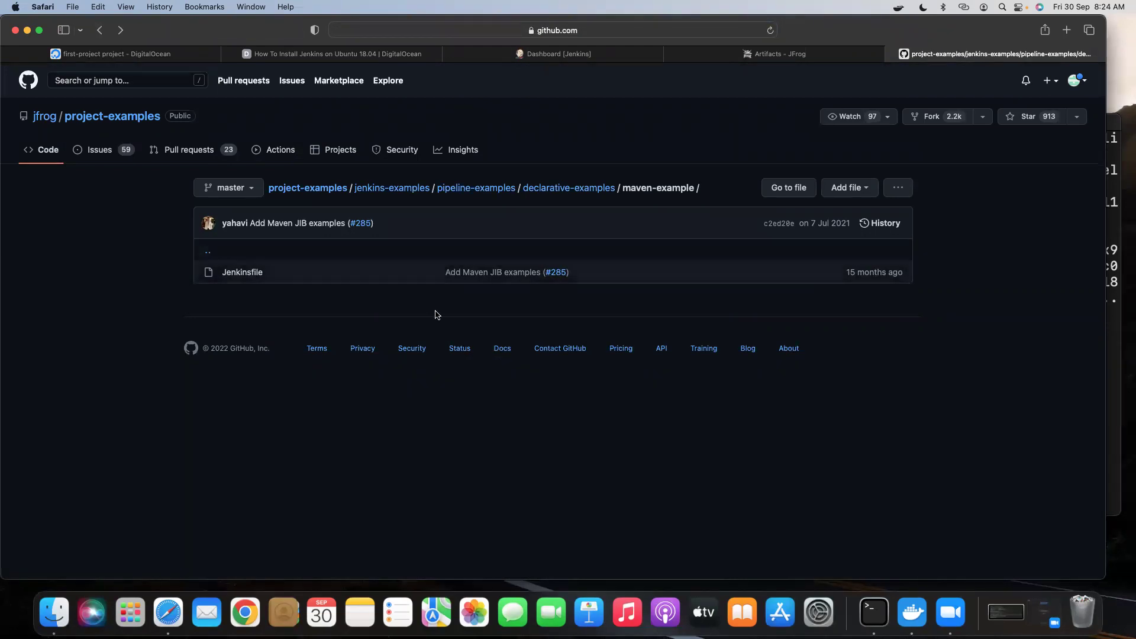
Open the Jenkinsfile as raw text and select the whole pipeline script.
{"action": "left_click", "coordinate": [250, 277]}
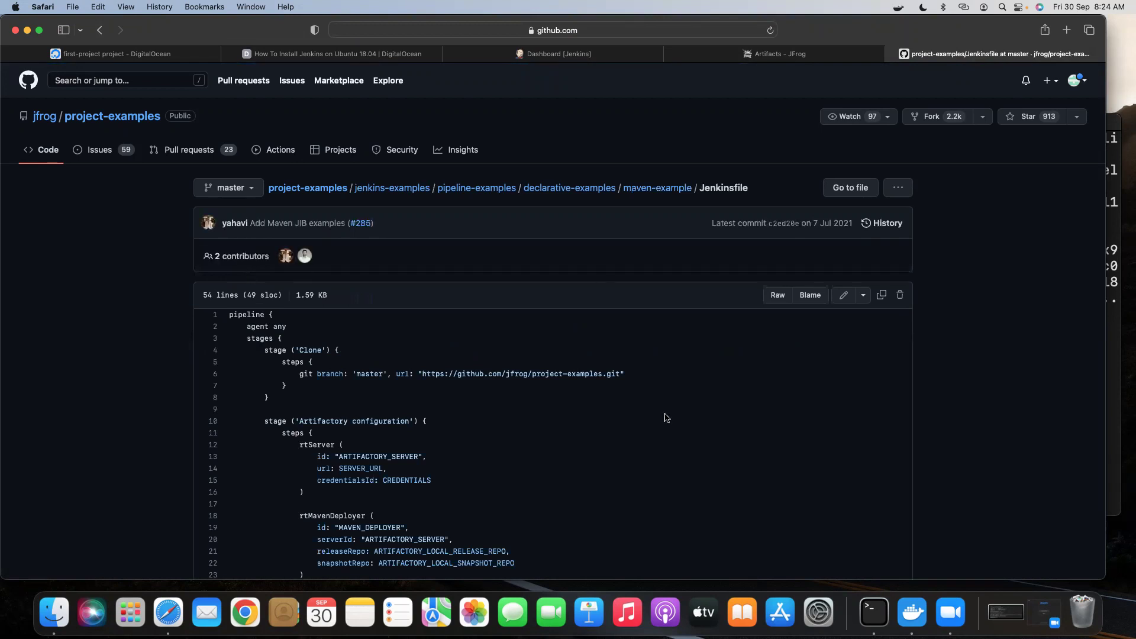
{"action": "left_click", "coordinate": [773, 297]}
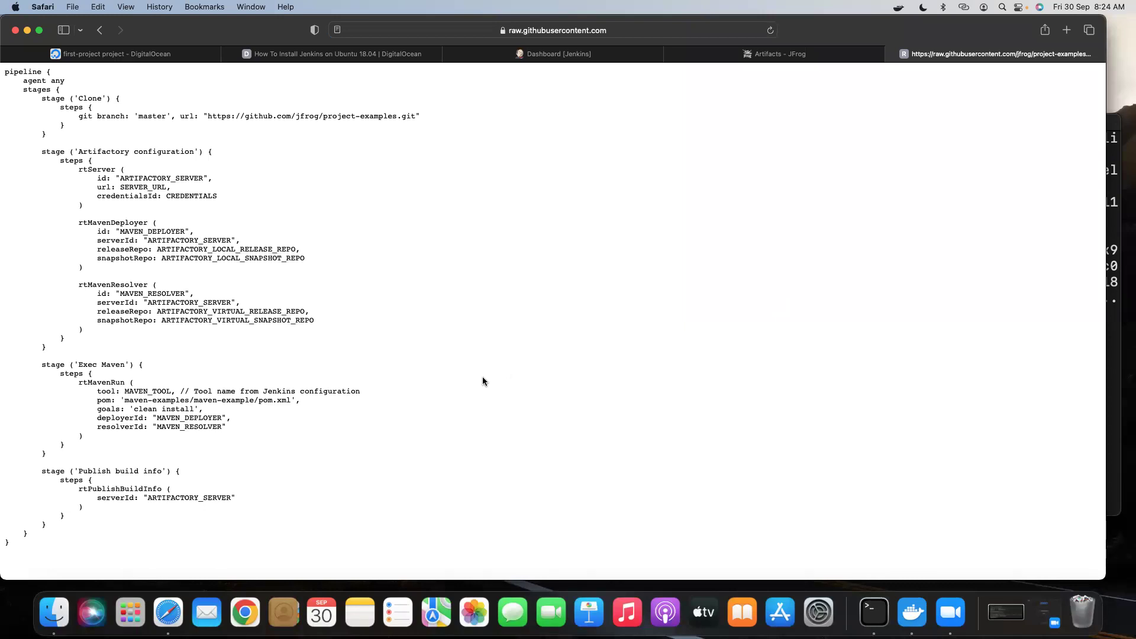
{"action": "key", "text": "super+a"}
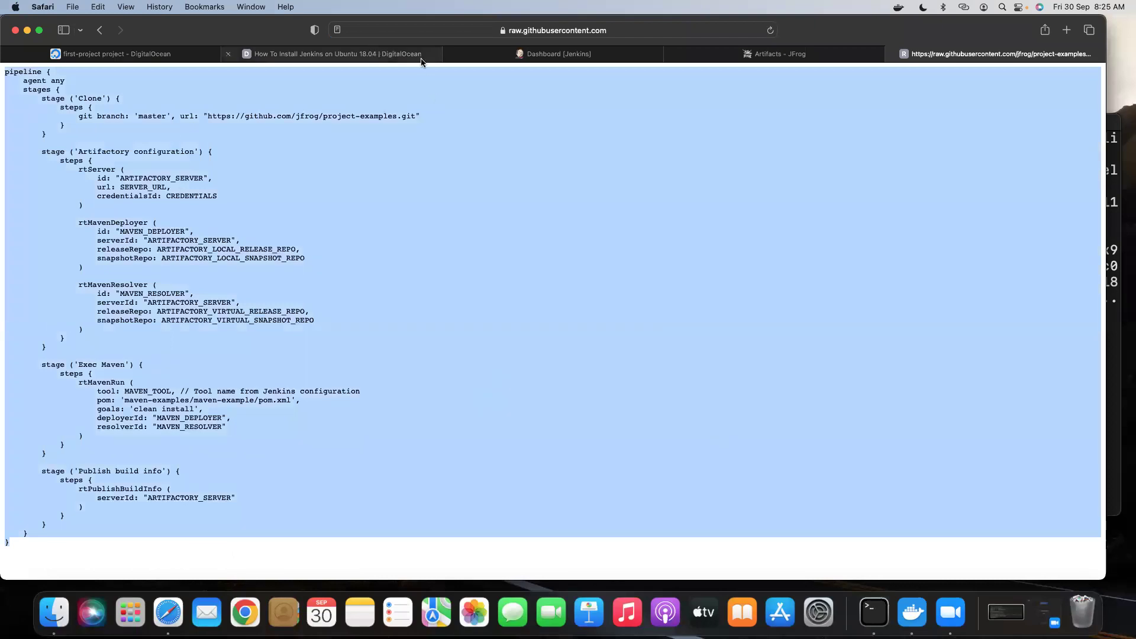
{"action": "left_click", "coordinate": [729, 59]}
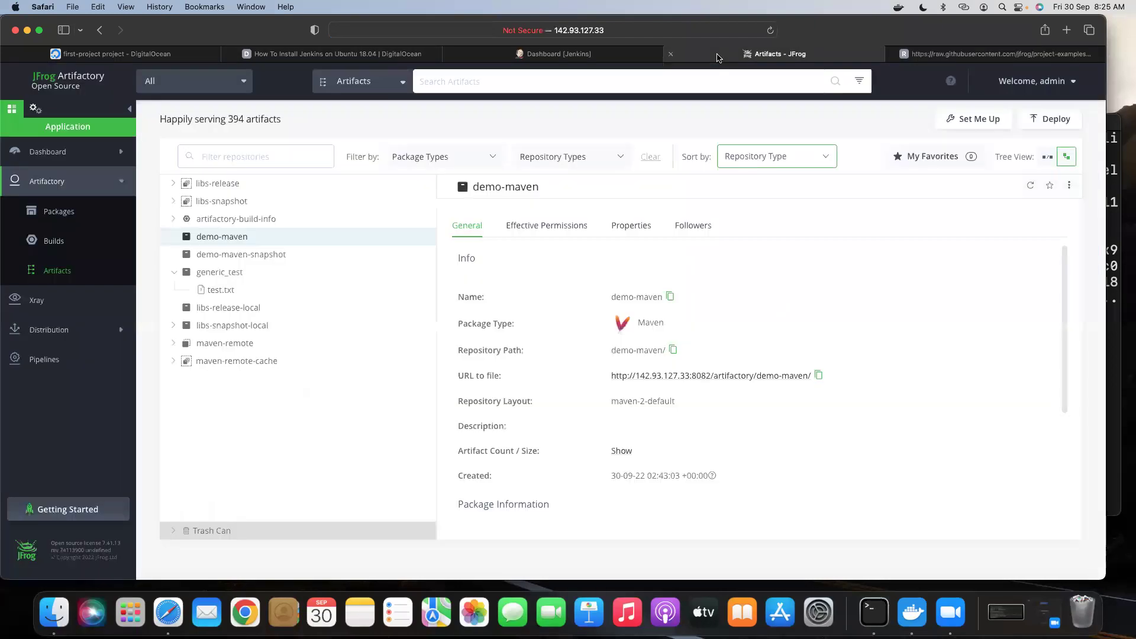
Create a Pipeline job named jenkins_jfrog_integration from the Jenkins dashboard.
{"action": "left_click", "coordinate": [465, 59]}
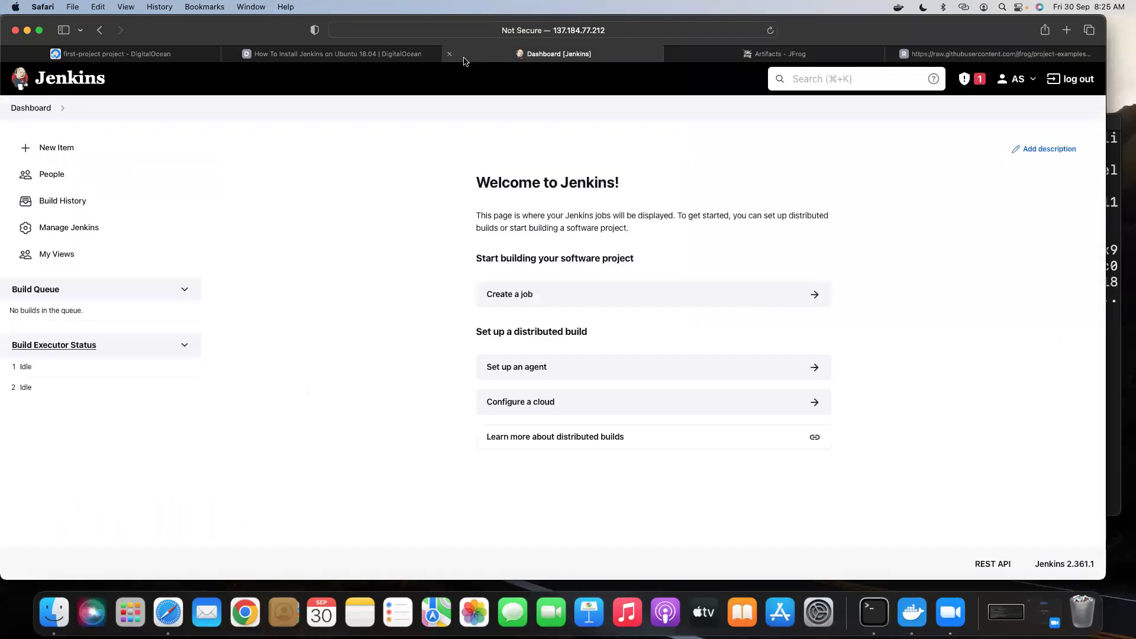
{"action": "left_click", "coordinate": [529, 295]}
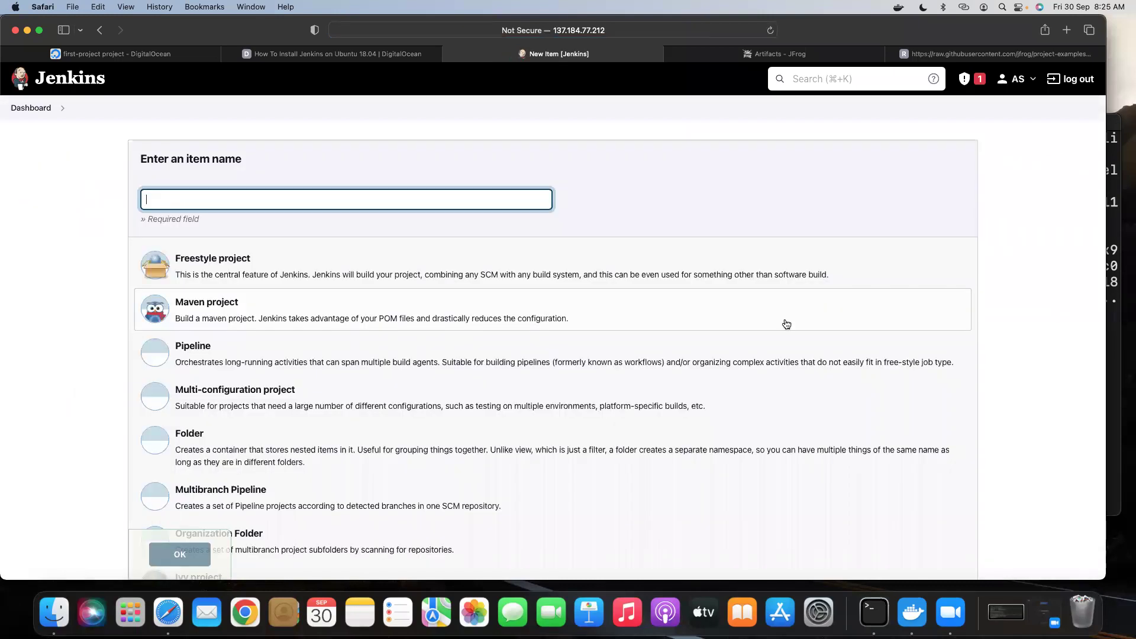
{"action": "type", "text": "jfro"}
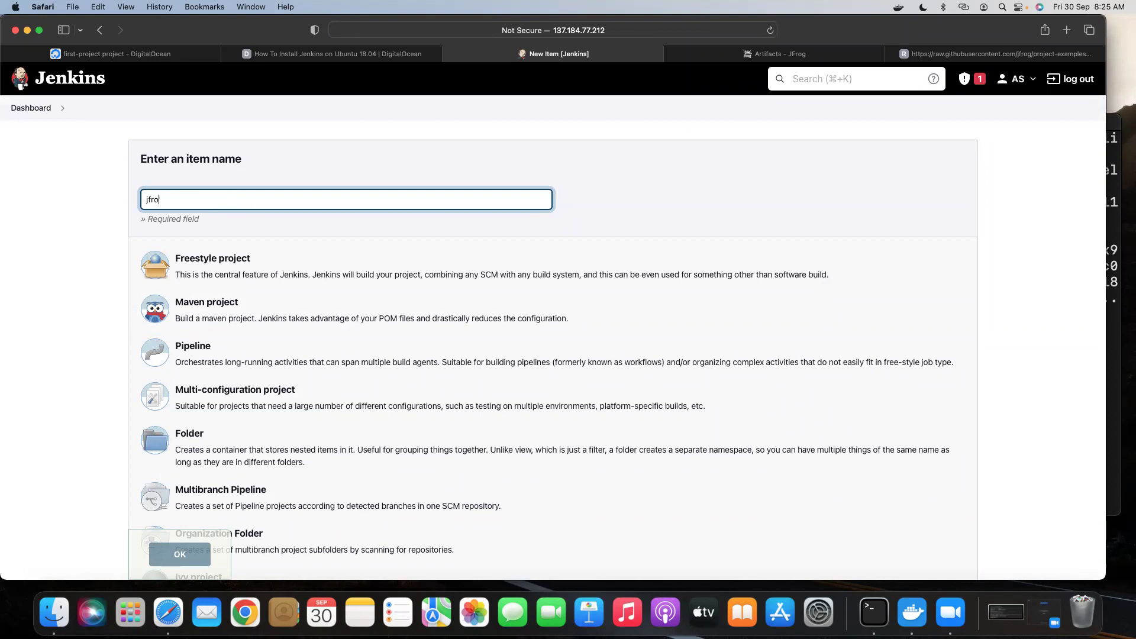
{"action": "key", "text": "BackSpace"}
{"action": "key", "text": "BackSpace"}
{"action": "type", "text": "enkins_jfrog_integration"}
{"action": "scroll", "coordinate": [310, 264], "scroll_direction": "down", "scroll_amount": 1}
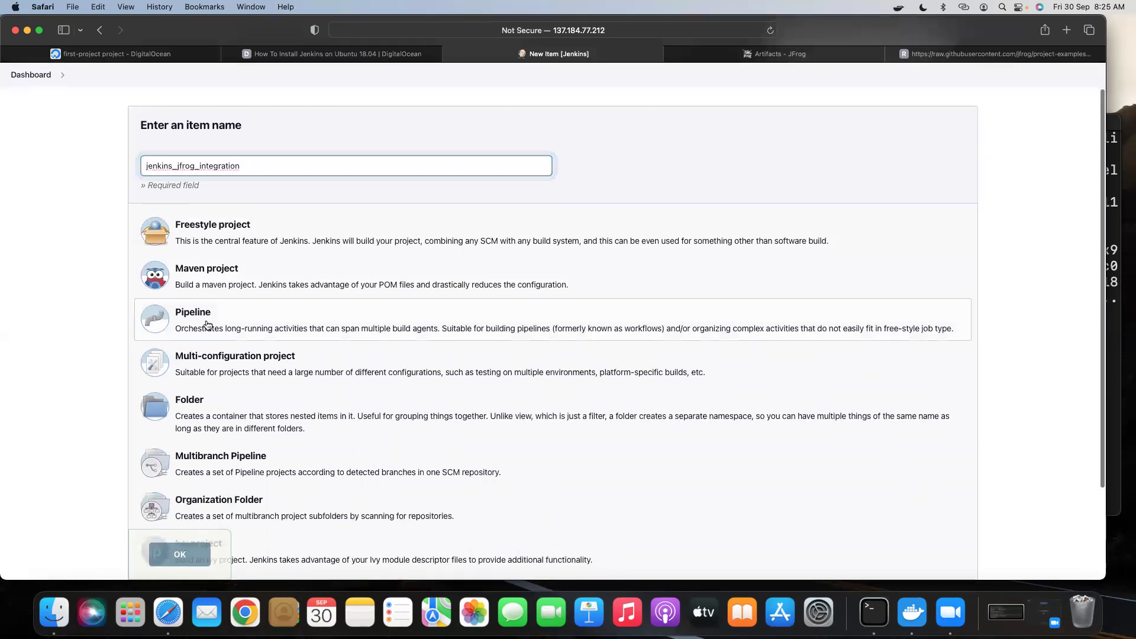
{"action": "left_click", "coordinate": [207, 324]}
{"action": "key", "text": "Return"}
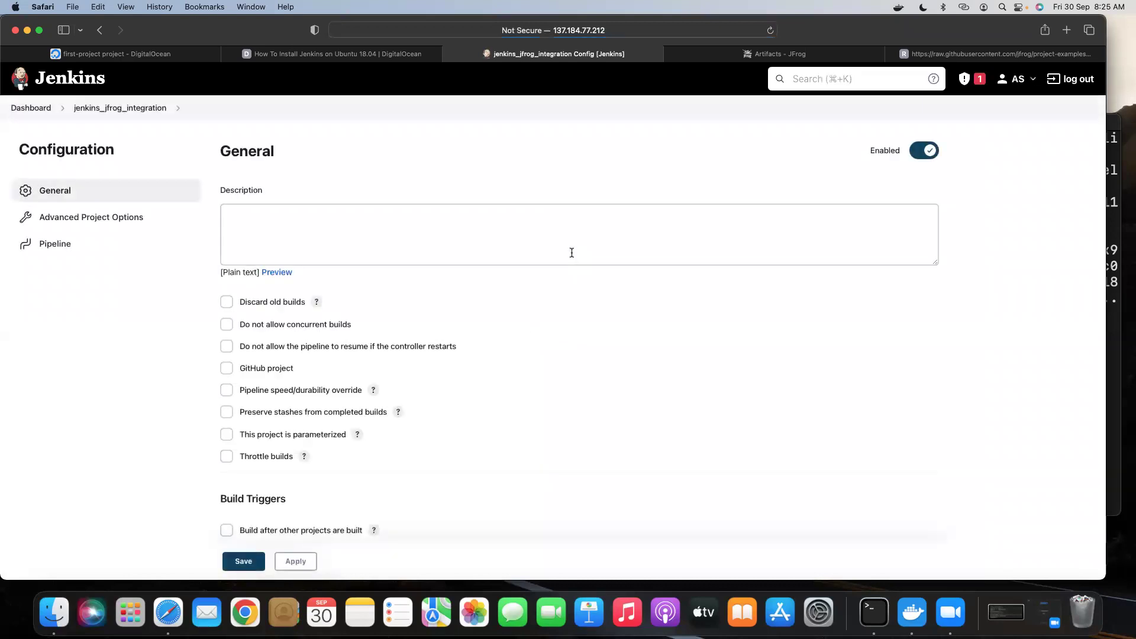
Paste the 54-line Artifactory pipeline script into the job's Script field, review it, then view the Artifactory page address.
{"action": "scroll", "coordinate": [429, 263], "scroll_direction": "down", "scroll_amount": 10}
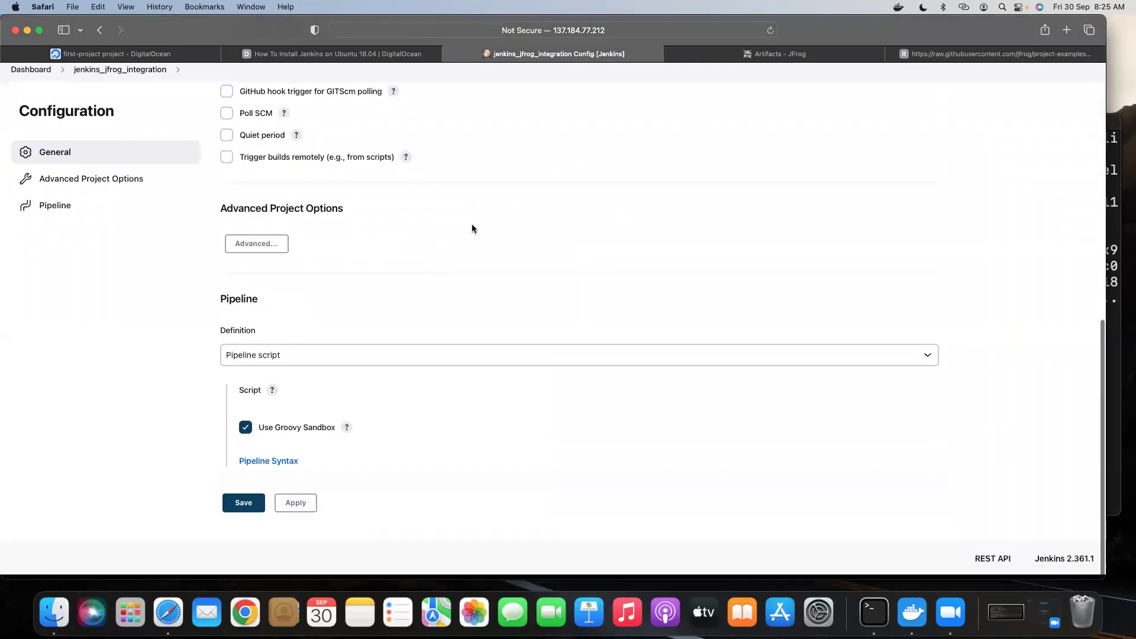
{"action": "scroll", "coordinate": [480, 249], "scroll_direction": "down", "scroll_amount": 3}
{"action": "left_click", "coordinate": [318, 282]}
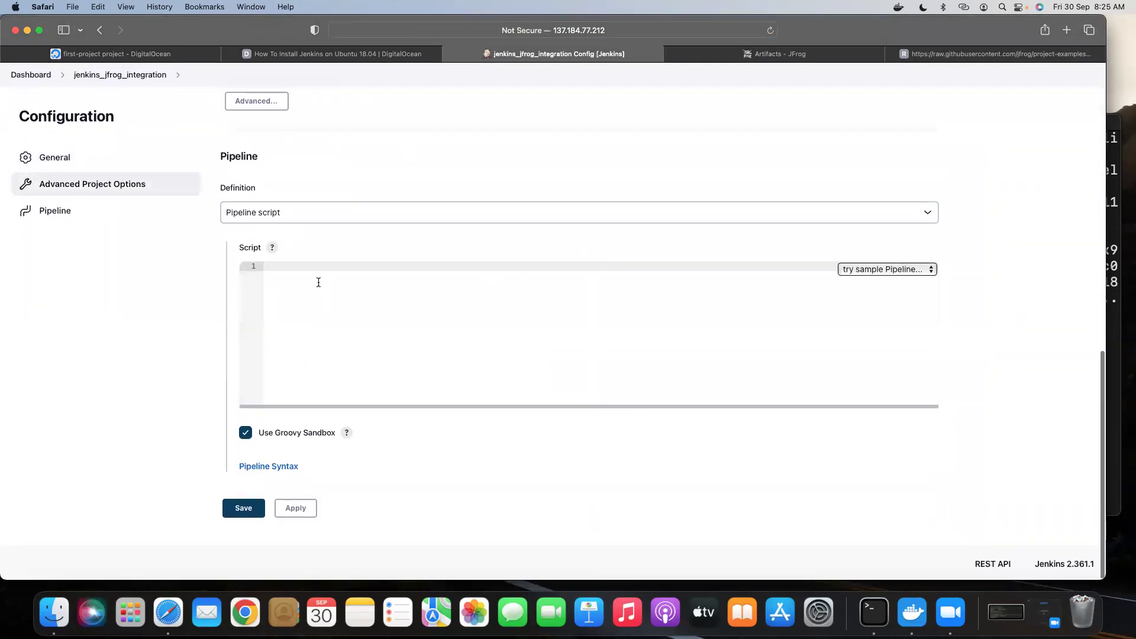
{"action": "key", "text": "super+v"}
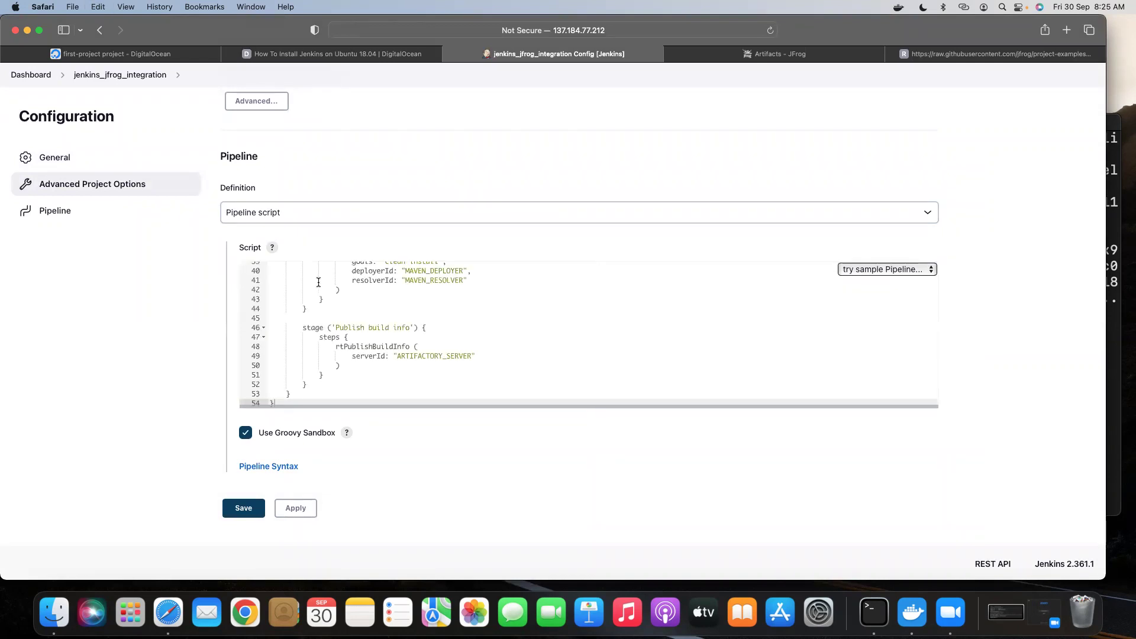
{"action": "scroll", "coordinate": [495, 297], "scroll_direction": "up", "scroll_amount": 10}
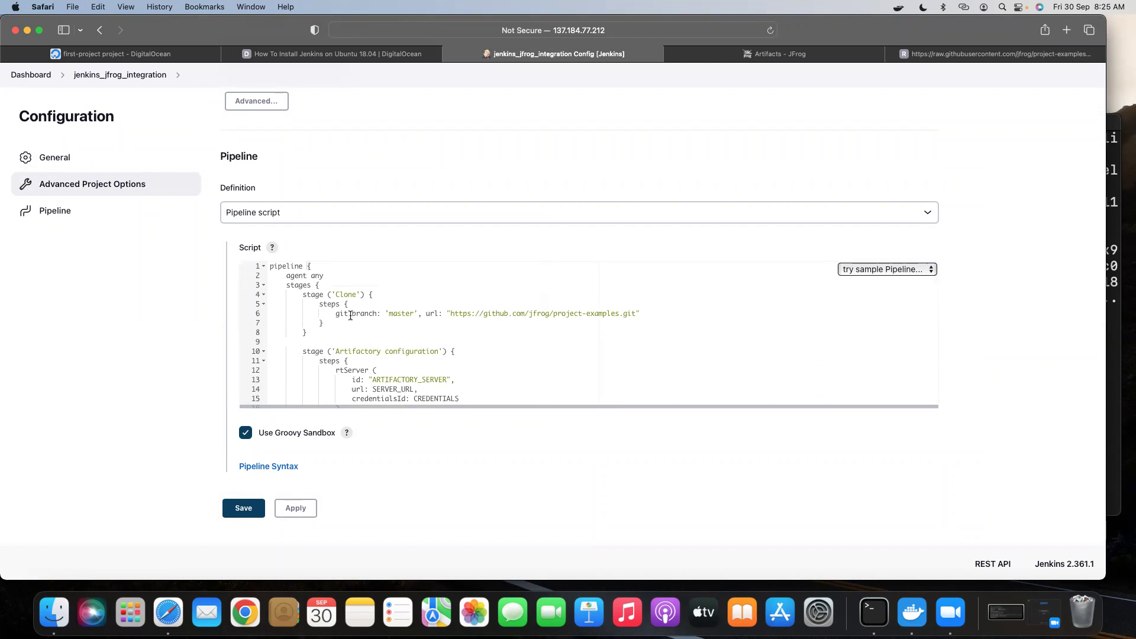
{"action": "scroll", "coordinate": [526, 326], "scroll_direction": "down", "scroll_amount": 2}
{"action": "scroll", "coordinate": [527, 329], "scroll_direction": "down", "scroll_amount": 3}
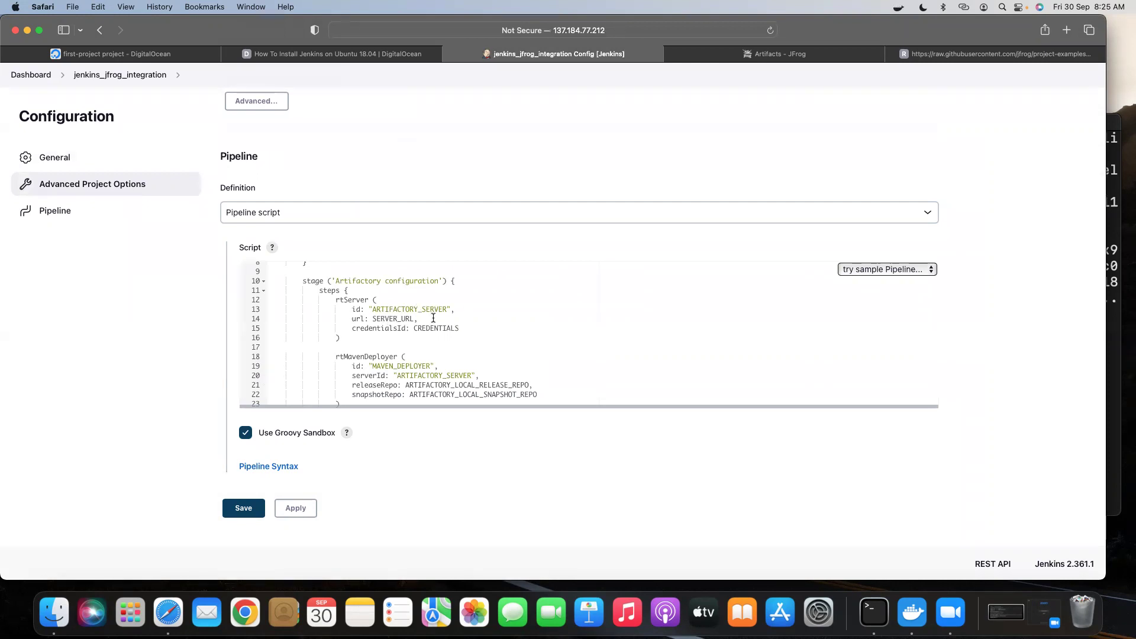
{"action": "scroll", "coordinate": [391, 320], "scroll_direction": "down", "scroll_amount": 1}
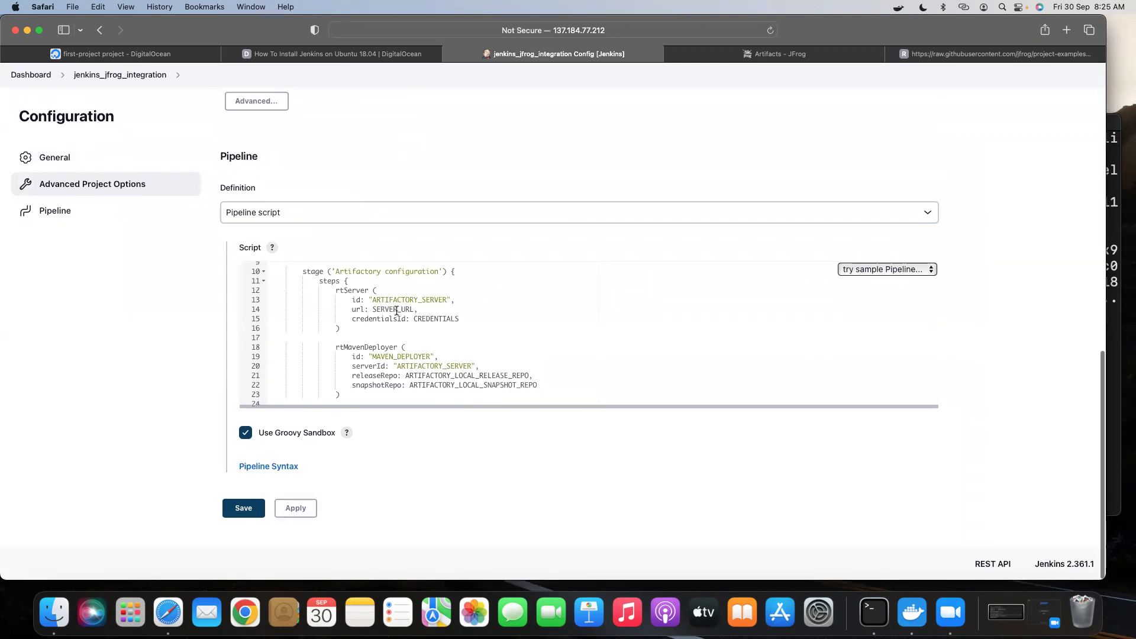
{"action": "scroll", "coordinate": [388, 309], "scroll_direction": "down", "scroll_amount": 1}
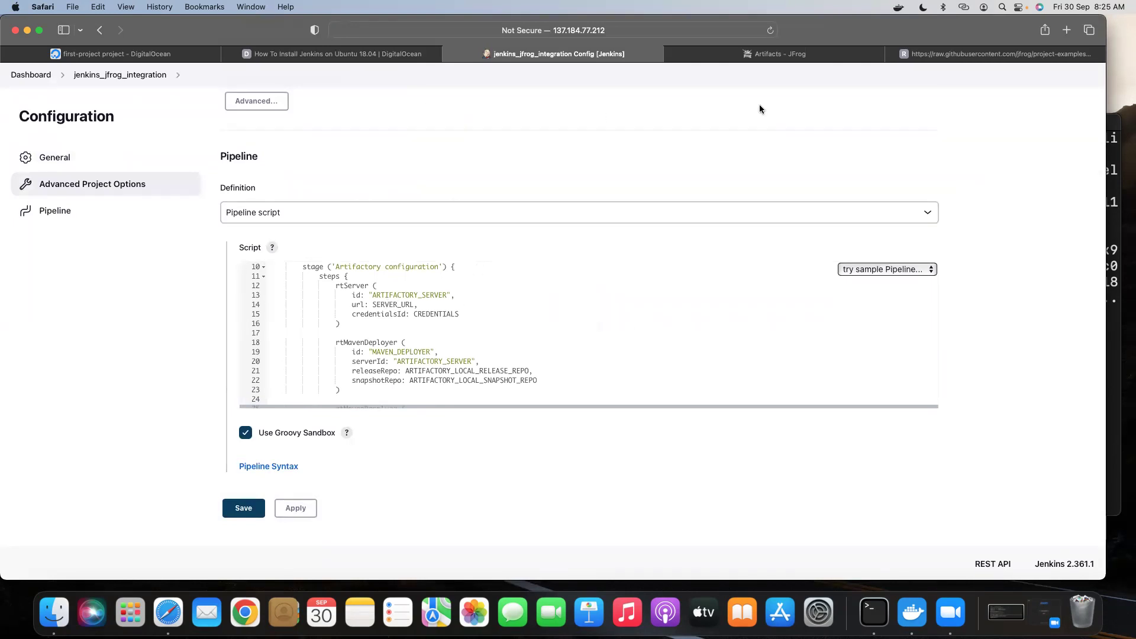
{"action": "left_click", "coordinate": [775, 54]}
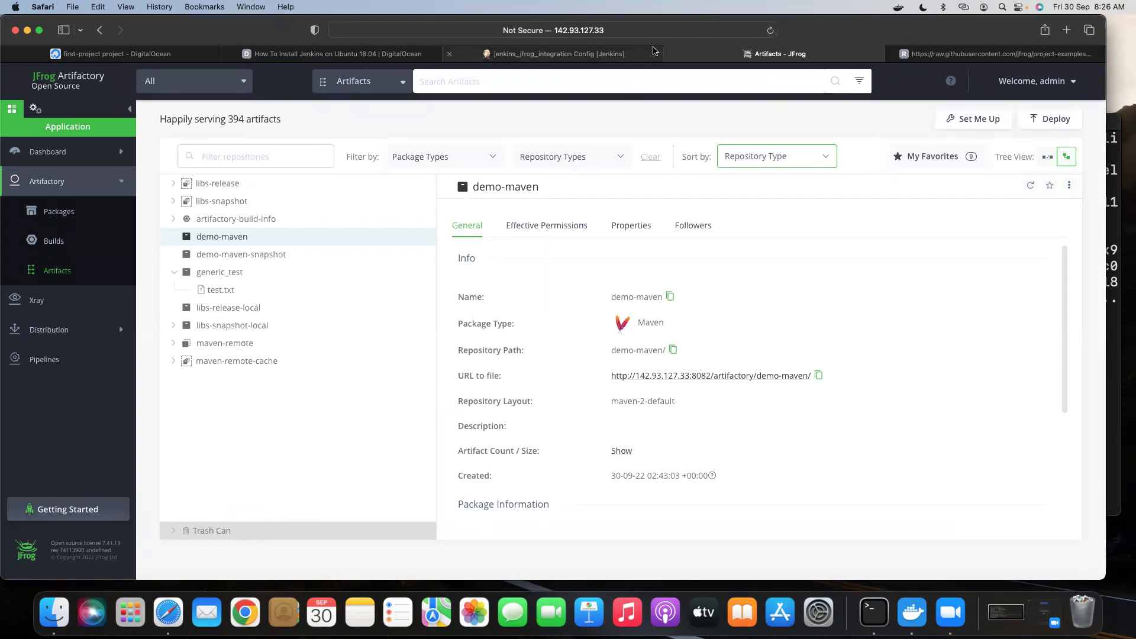
{"action": "left_click", "coordinate": [639, 31]}
{"action": "key", "text": "super+c"}
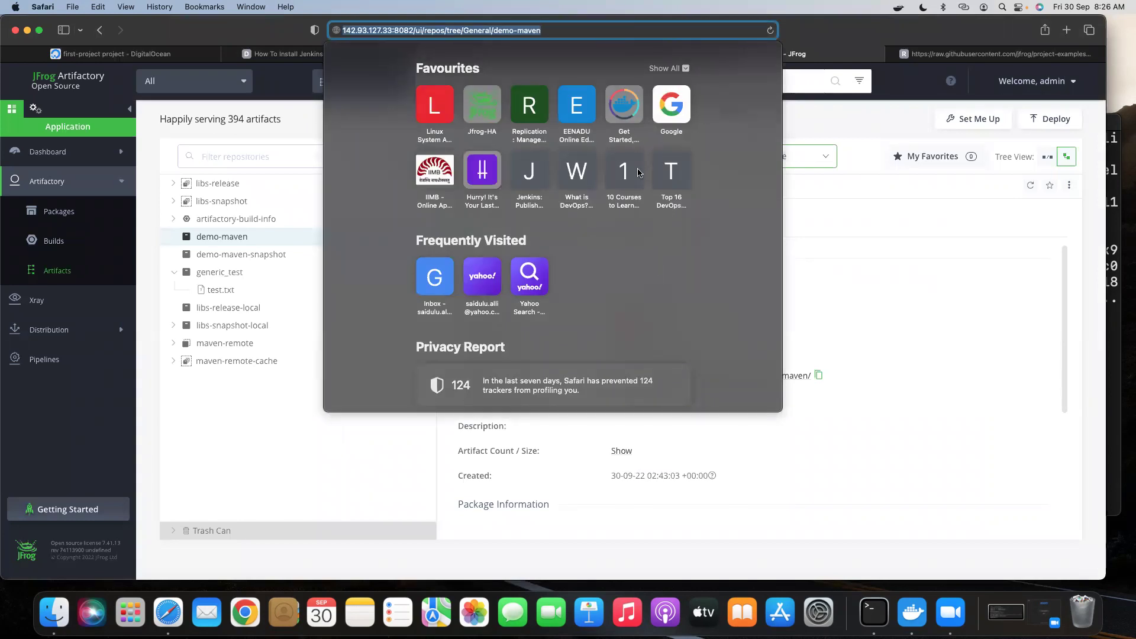
{"action": "left_click", "coordinate": [831, 230]}
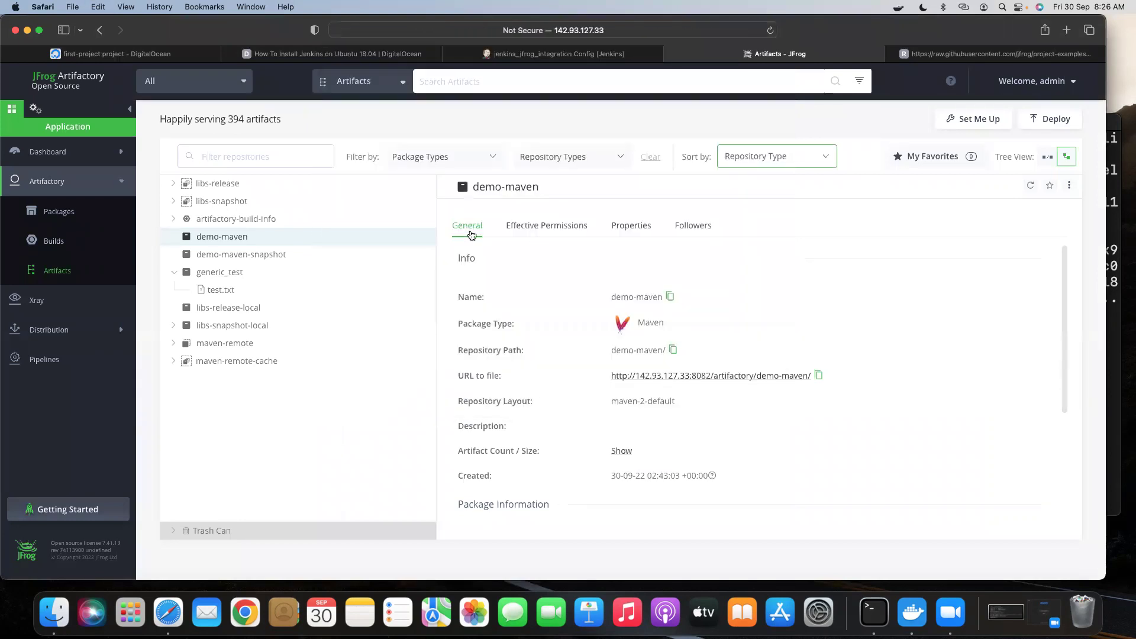
{"action": "left_click", "coordinate": [620, 56]}
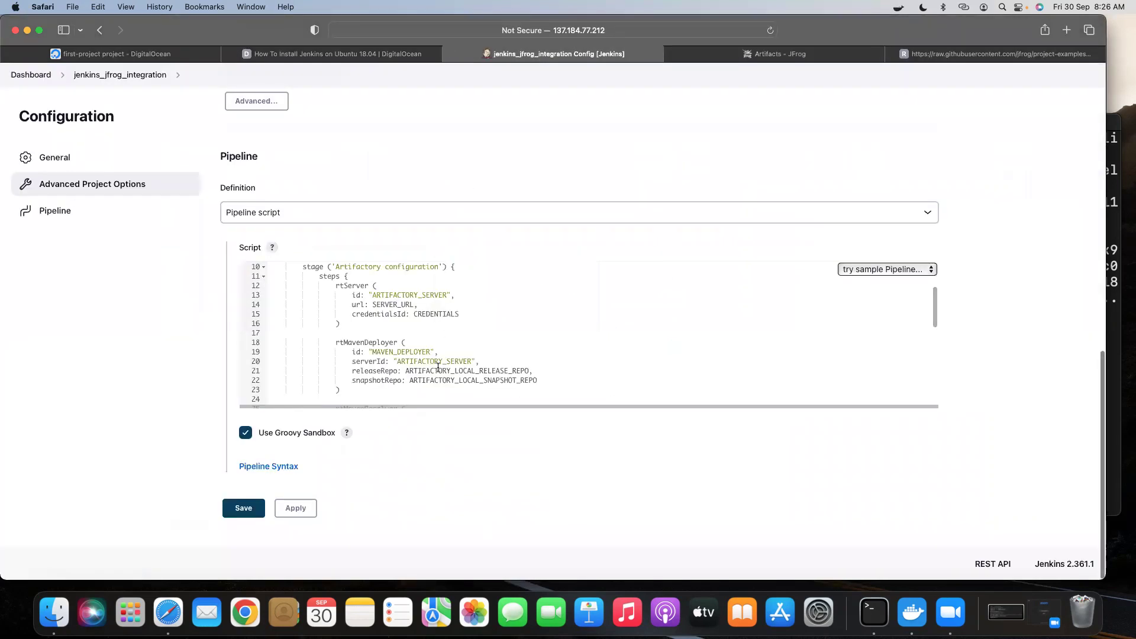
{"action": "double_click", "coordinate": [385, 304]}
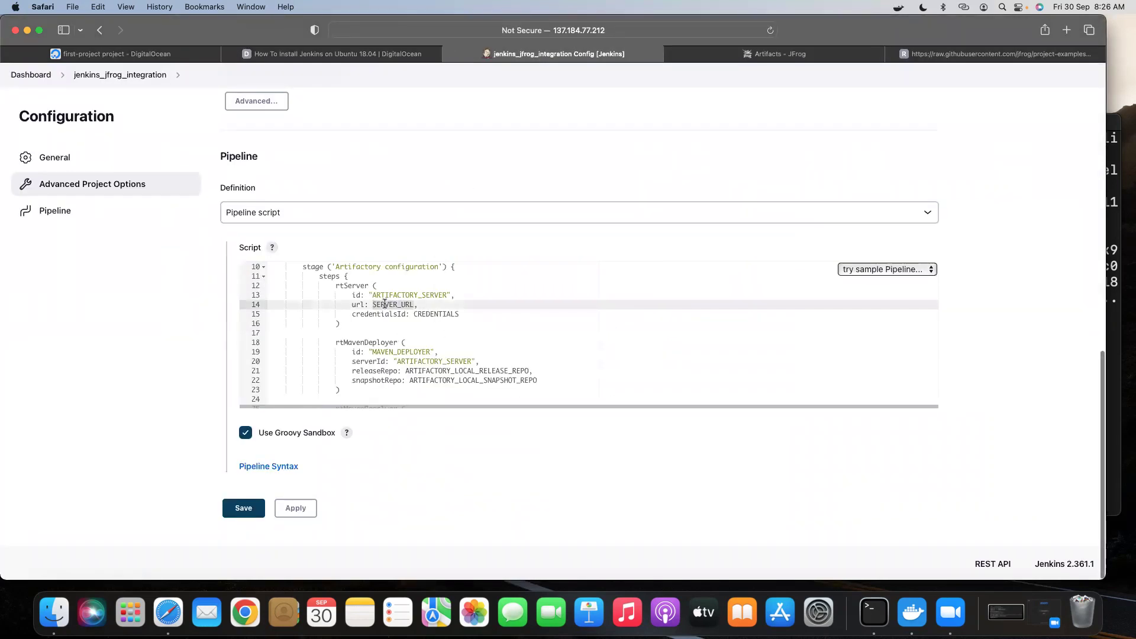
{"action": "key", "text": "super+v"}
{"action": "left_click", "coordinate": [373, 304]}
{"action": "type", "text": "\""}
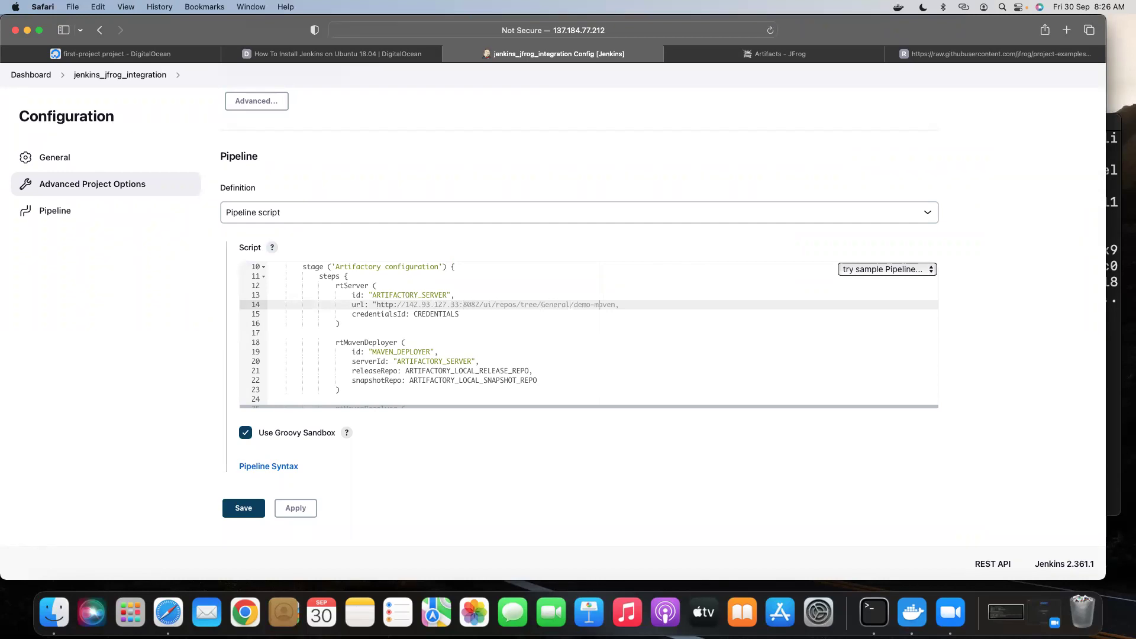
{"action": "key", "text": "BackSpace"}
{"action": "key", "text": "BackSpace"}
{"action": "key", "text": "BackSpace"}
{"action": "key", "text": "BackSpace"}
{"action": "key", "text": "BackSpace"}
{"action": "key", "text": "BackSpace"}
{"action": "key", "text": "BackSpace"}
{"action": "key", "text": "BackSpace"}
{"action": "key", "text": "BackSpace"}
{"action": "key", "text": "BackSpace"}
{"action": "key", "text": "BackSpace"}
{"action": "key", "text": "BackSpace"}
{"action": "key", "text": "BackSpace"}
{"action": "key", "text": "BackSpace"}
{"action": "key", "text": "BackSpace"}
{"action": "key", "text": "BackSpace"}
{"action": "key", "text": "BackSpace"}
{"action": "key", "text": "BackSpace"}
{"action": "key", "text": "BackSpace"}
{"action": "key", "text": "BackSpace"}
{"action": "key", "text": "BackSpace"}
{"action": "key", "text": "BackSpace"}
{"action": "key", "text": "BackSpace"}
{"action": "key", "text": "BackSpace"}
{"action": "key", "text": "BackSpace"}
{"action": "key", "text": "BackSpace"}
{"action": "key", "text": "BackSpace"}
{"action": "key", "text": "BackSpace"}
{"action": "key", "text": "BackSpace"}
{"action": "key", "text": "BackSpace"}
{"action": "key", "text": "BackSpace"}
{"action": "key", "text": "BackSpace"}
{"action": "type", "text": "artifactory\""}
{"action": "double_click", "coordinate": [433, 314]}
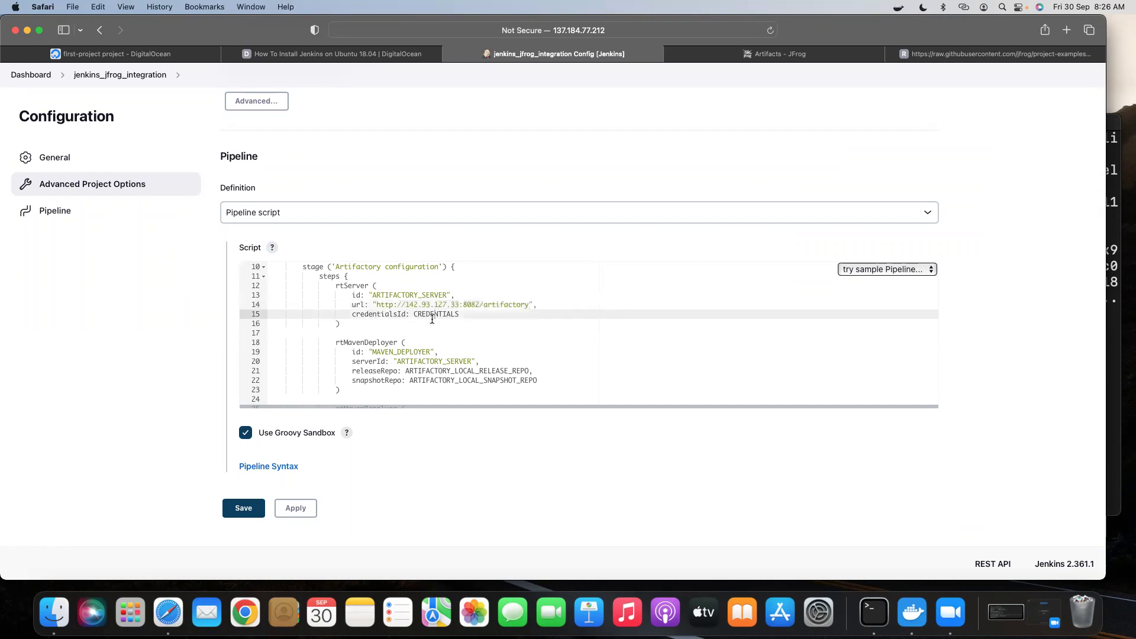
{"action": "type", "text": "\"JFROG_ADMIN"}
Set the deployer's release and snapshot repos to "demo-maven" and "demo-maven-snapshot".
{"action": "scroll", "coordinate": [448, 347], "scroll_direction": "down", "scroll_amount": 2}
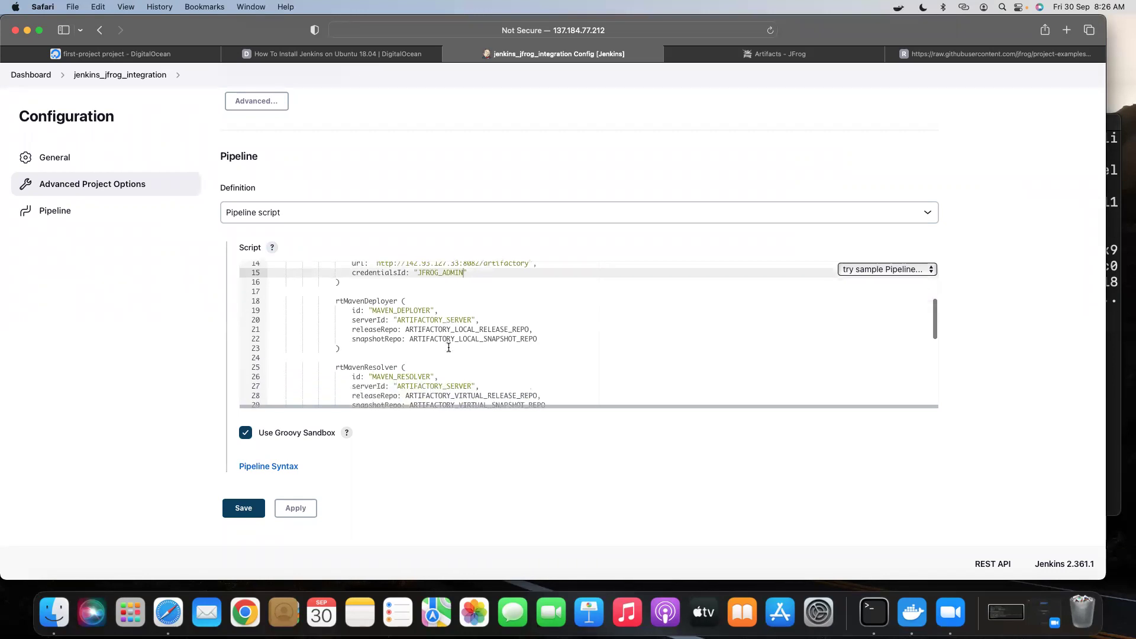
{"action": "double_click", "coordinate": [421, 329]}
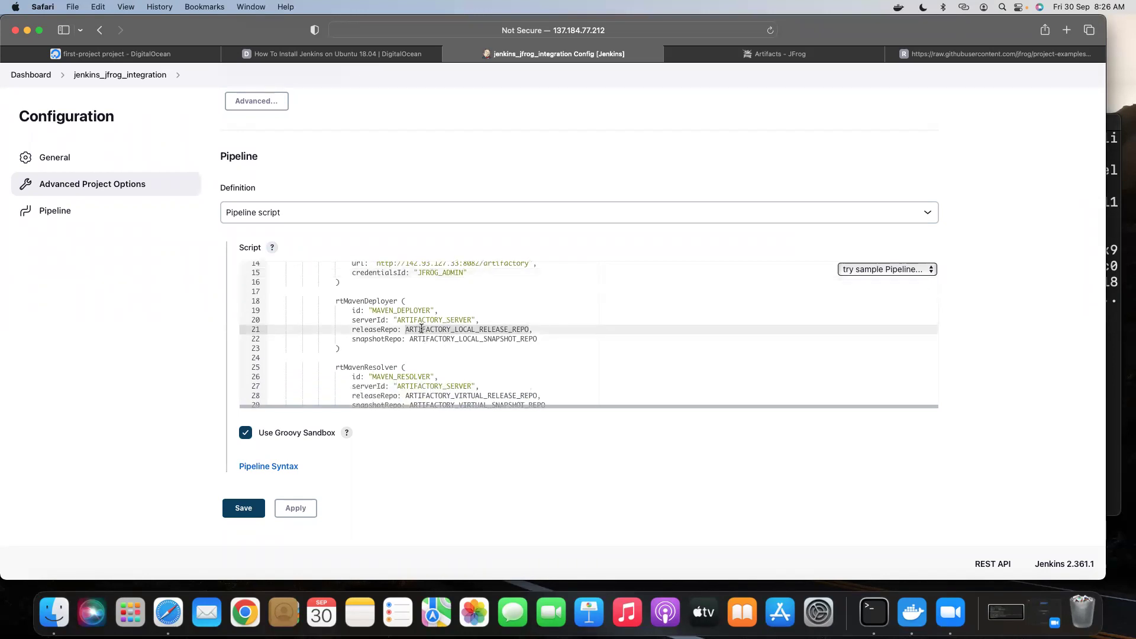
{"action": "type", "text": "\""}
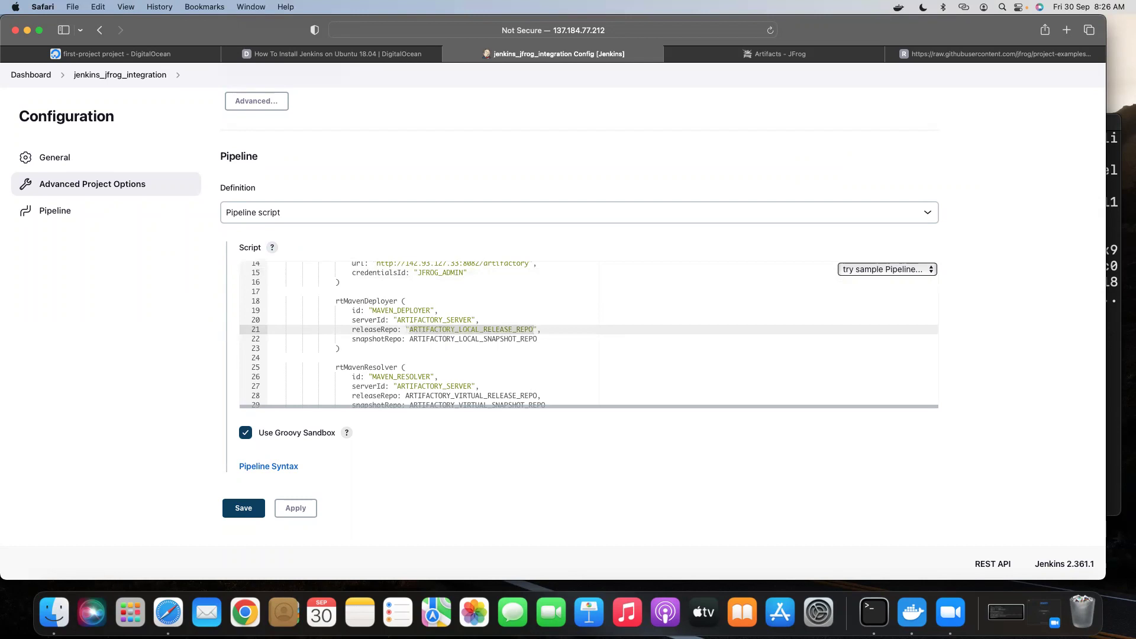
{"action": "type", "text": "dem"}
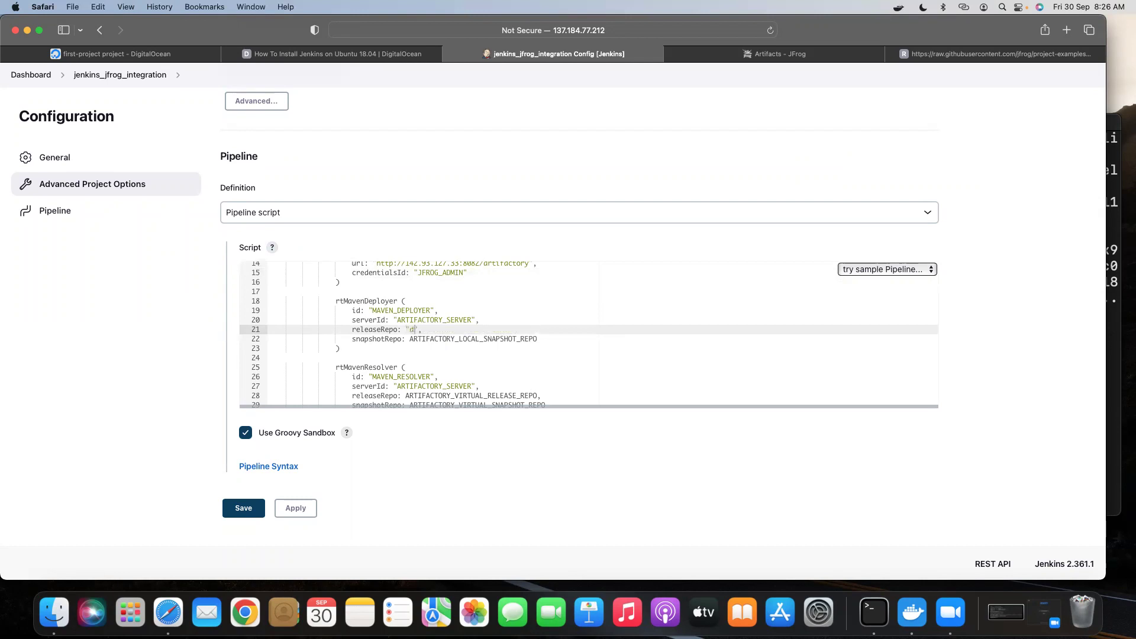
{"action": "type", "text": "o-maven"}
{"action": "double_click", "coordinate": [425, 339]}
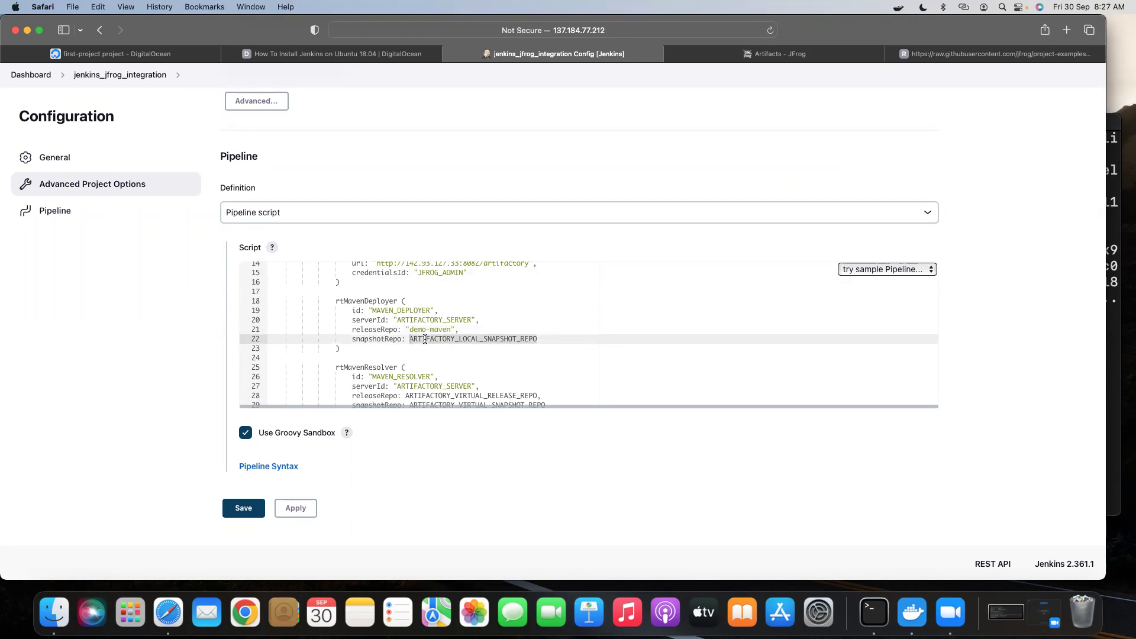
{"action": "type", "text": "\"demo-ma"}
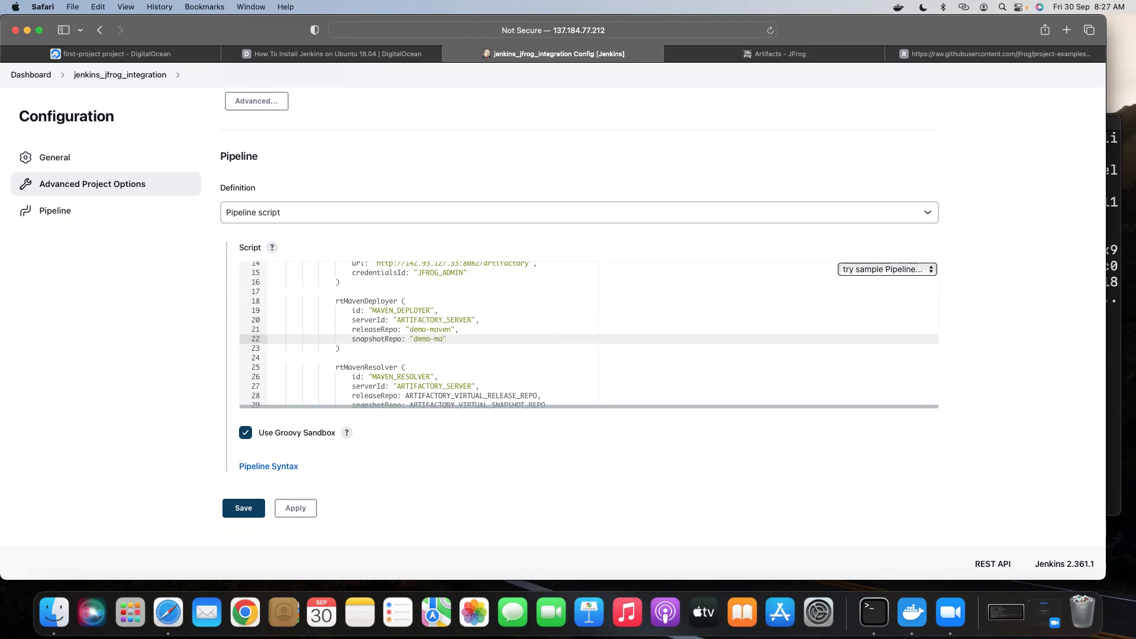
{"action": "type", "text": "ven-snapshot"}
Set the resolver's release and snapshot repos to "libs-release" and "libs-snapshot".
{"action": "scroll", "coordinate": [450, 329], "scroll_direction": "down", "scroll_amount": 3}
{"action": "double_click", "coordinate": [443, 324]}
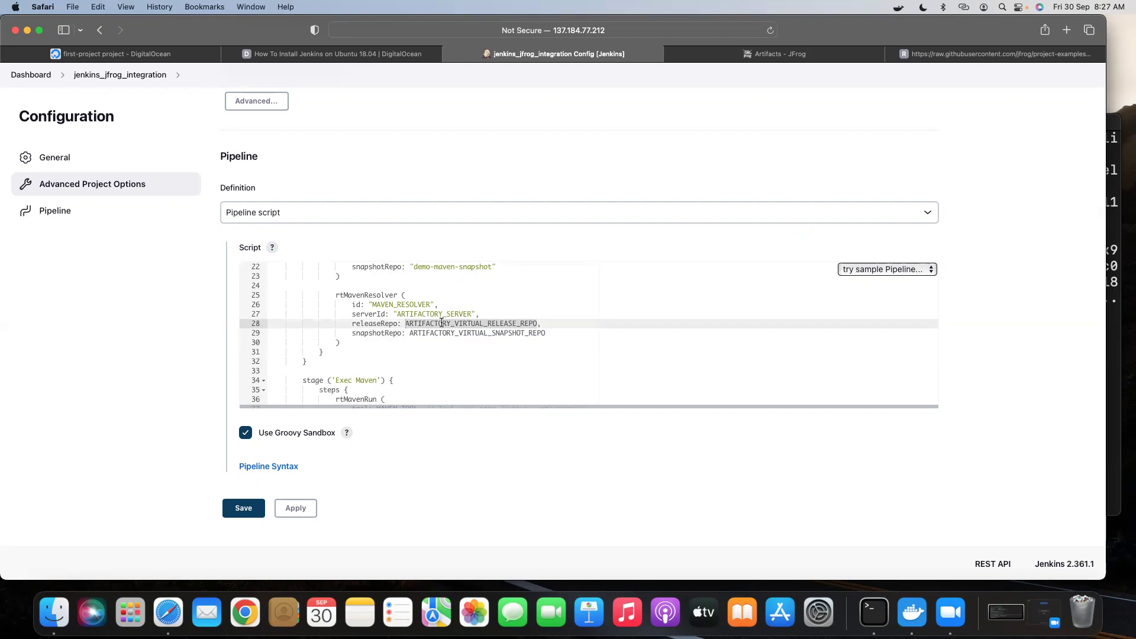
{"action": "type", "text": "\"libs-release\","}
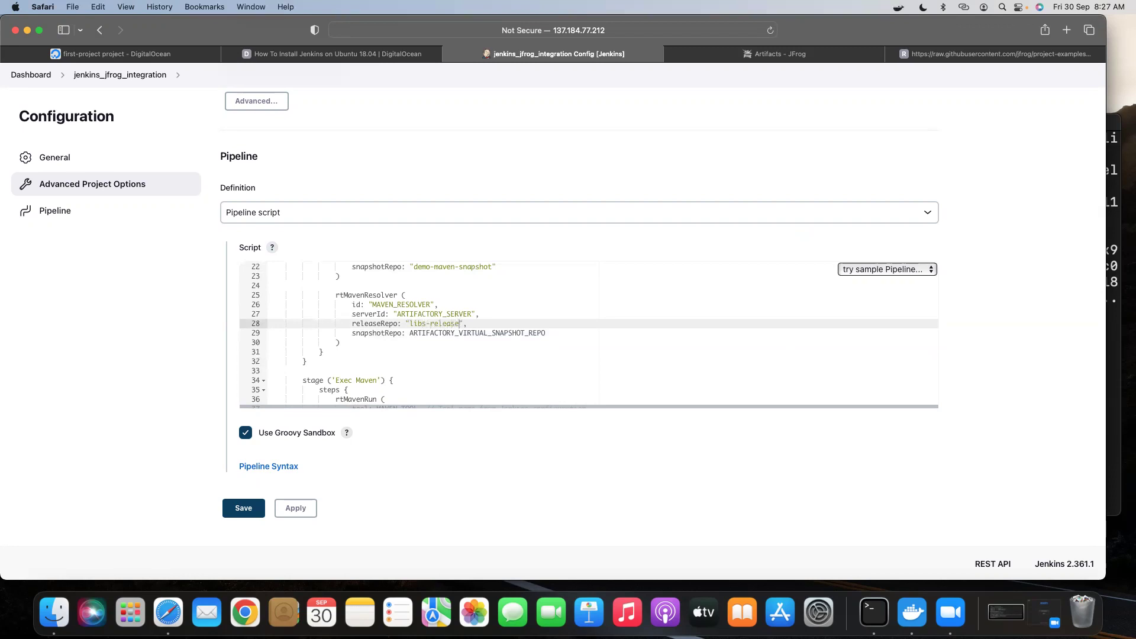
{"action": "double_click", "coordinate": [445, 333]}
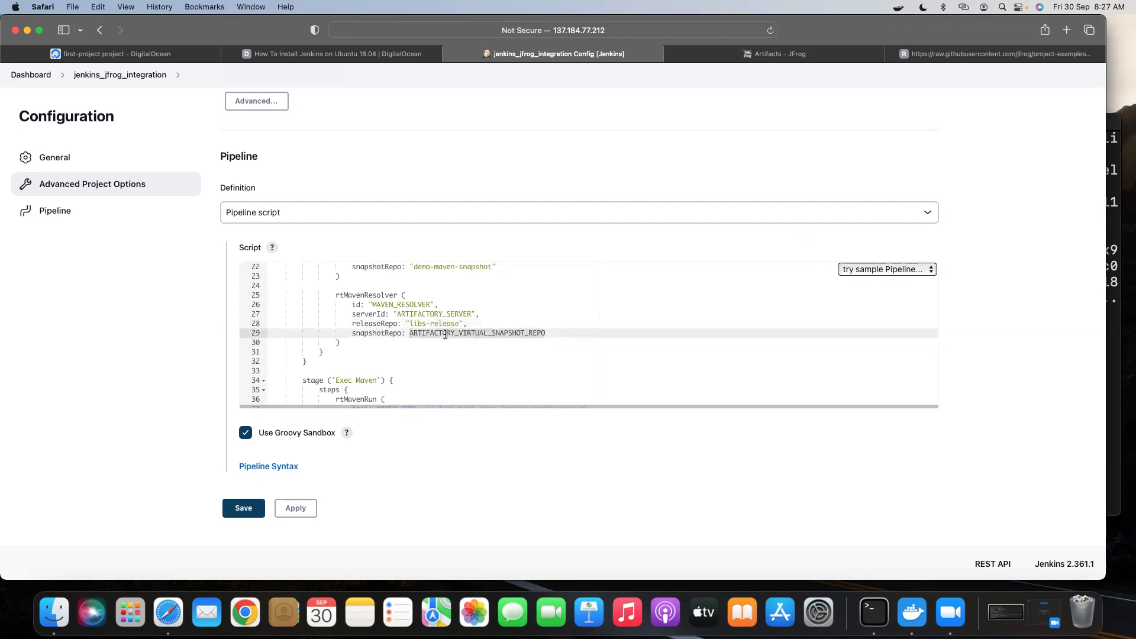
{"action": "type", "text": "\""}
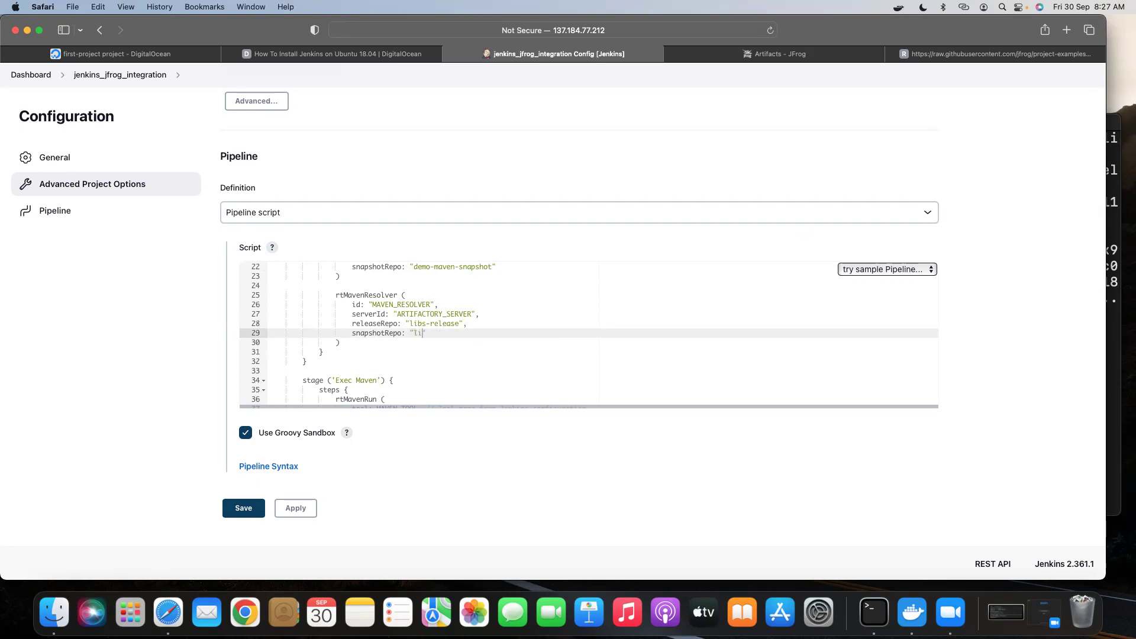
{"action": "type", "text": "libs-snapshot"}
Wrap MAVEN_TOOL in quotes in the rtMavenRun step on line 37.
{"action": "scroll", "coordinate": [439, 331], "scroll_direction": "down", "scroll_amount": 2}
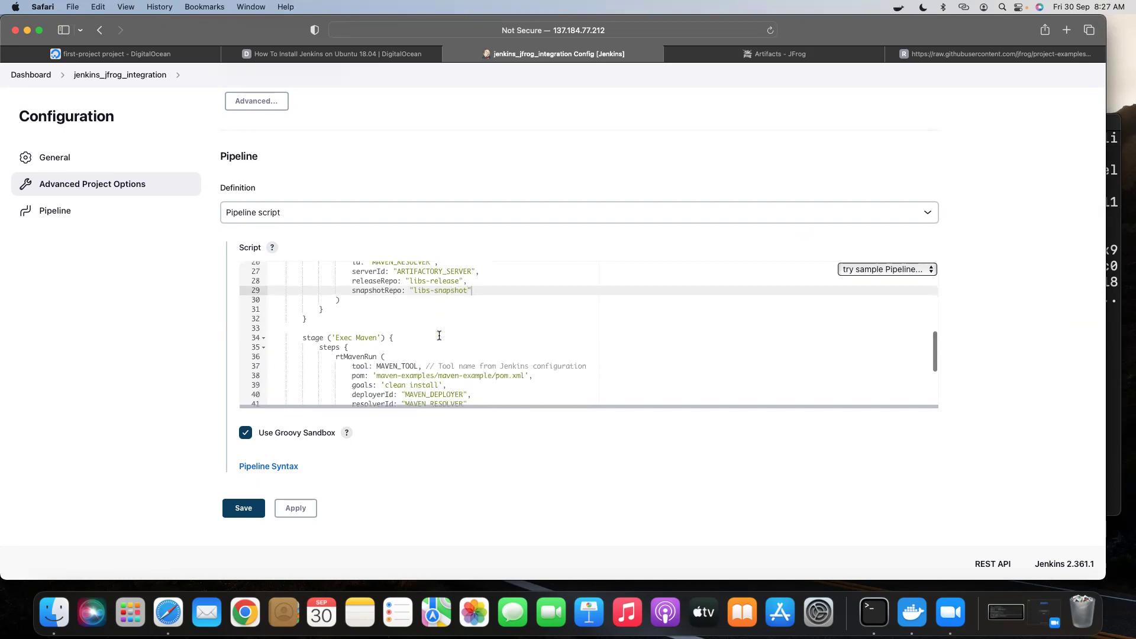
{"action": "left_click", "coordinate": [376, 365]}
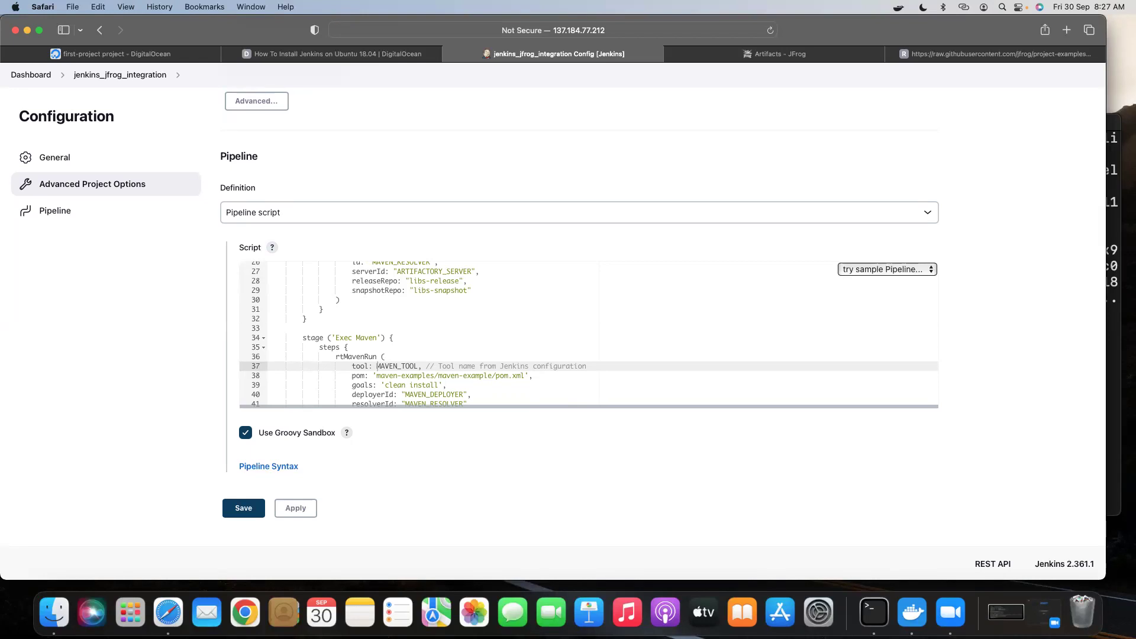
{"action": "type", "text": "\""}
{"action": "type", "text": "\""}
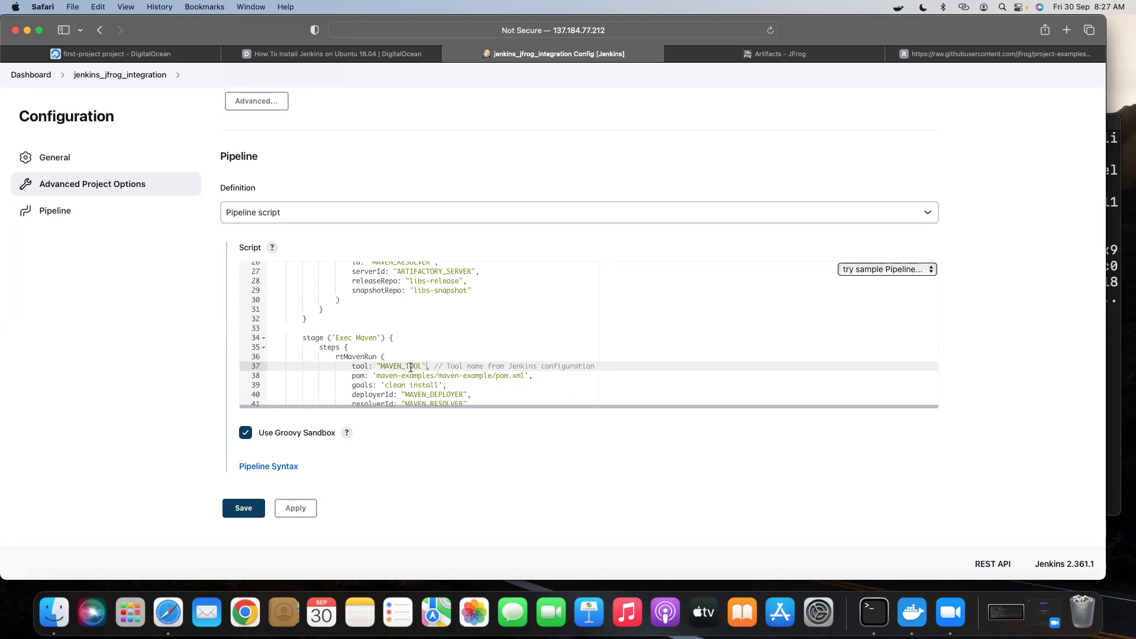
{"action": "scroll", "coordinate": [495, 342], "scroll_direction": "down", "scroll_amount": 2}
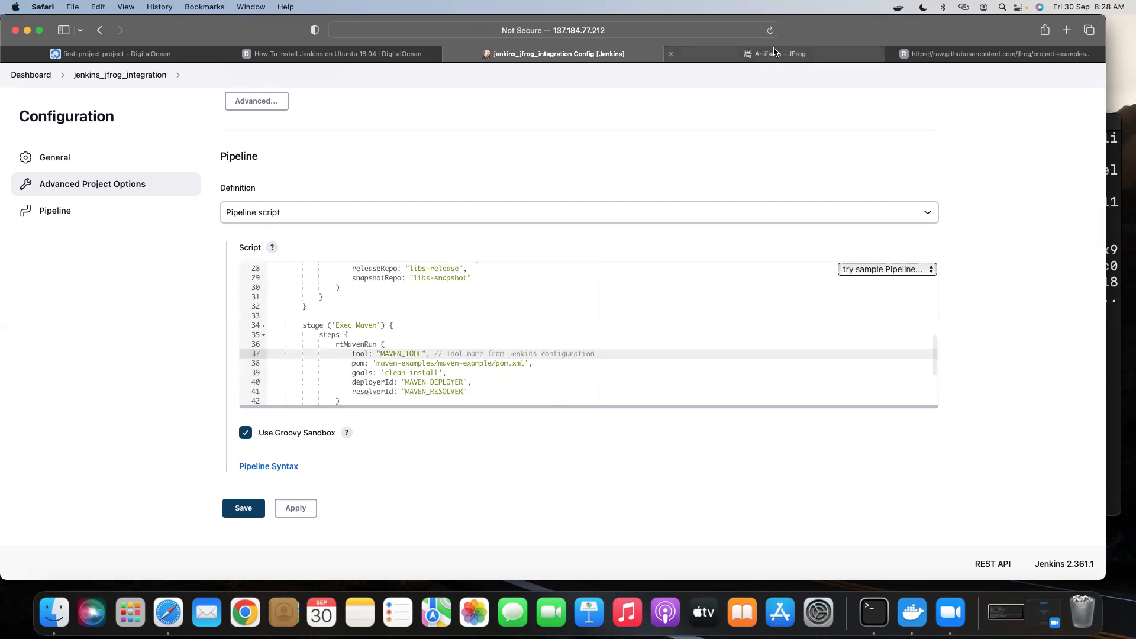
{"action": "left_click", "coordinate": [740, 54]}
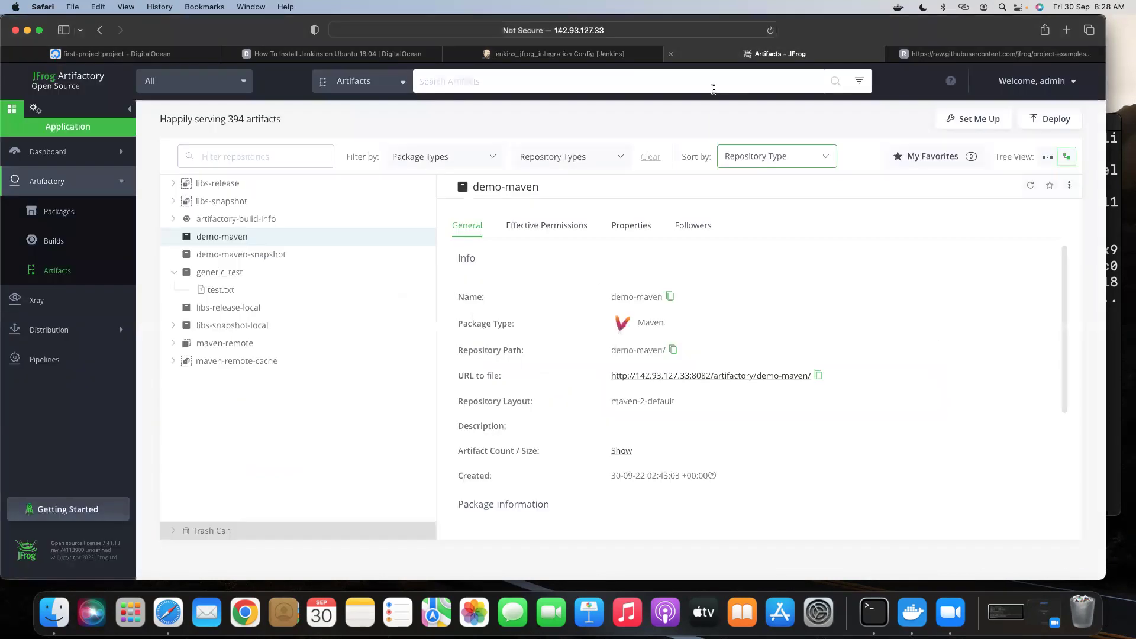
Review the demo-maven and demo-maven-snapshot repository details in Artifactory.
{"action": "left_click", "coordinate": [218, 240]}
{"action": "left_click", "coordinate": [231, 259]}
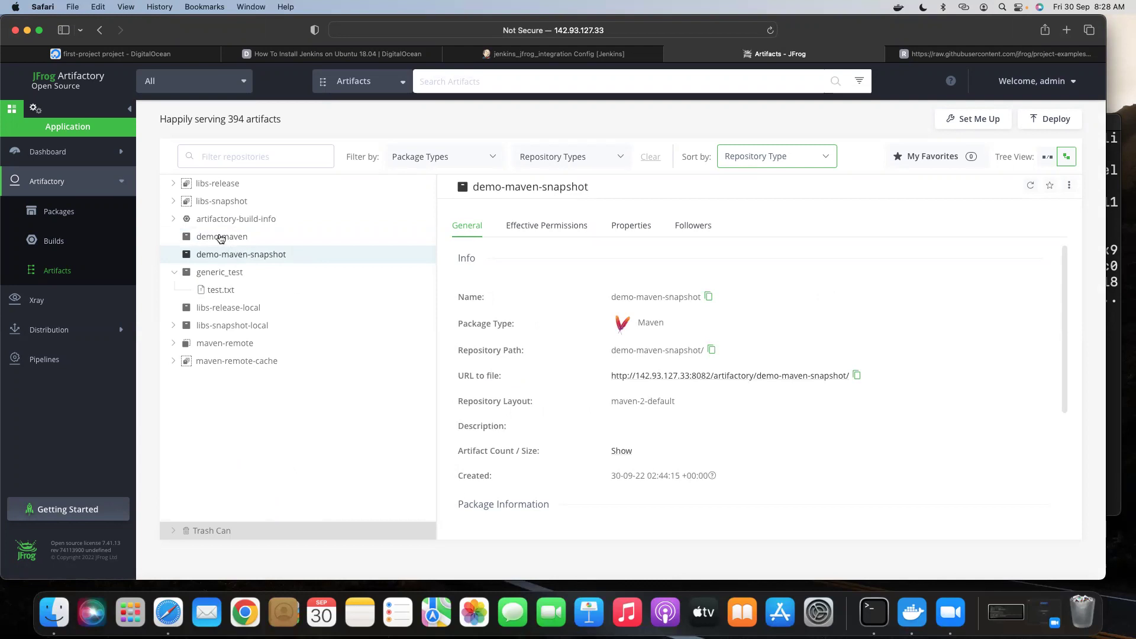
{"action": "left_click", "coordinate": [224, 238]}
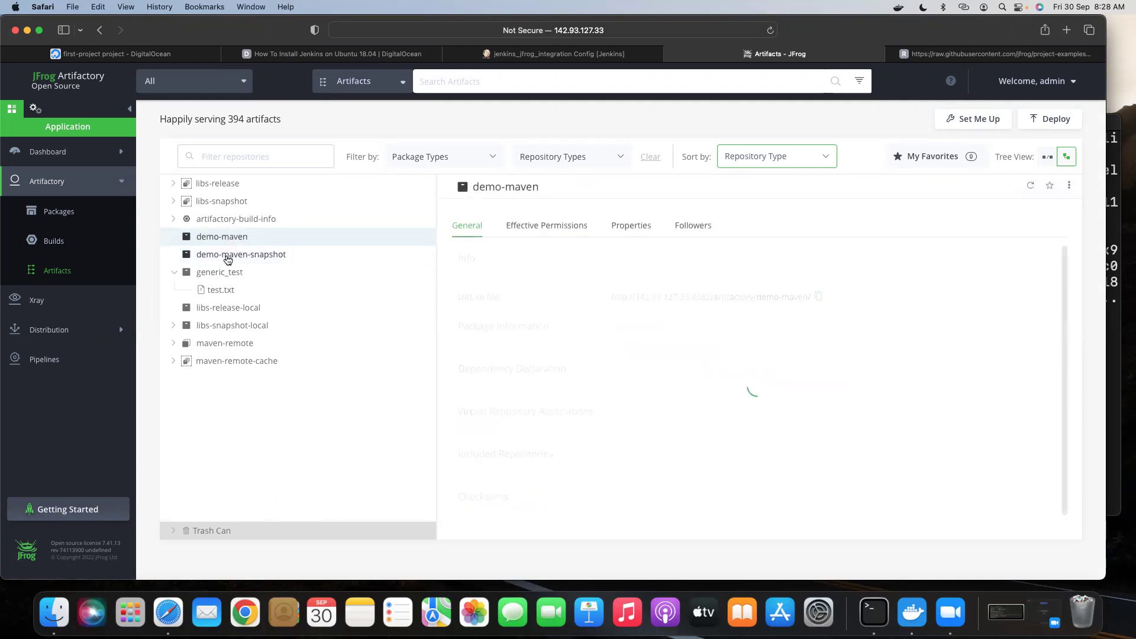
{"action": "left_click", "coordinate": [225, 255]}
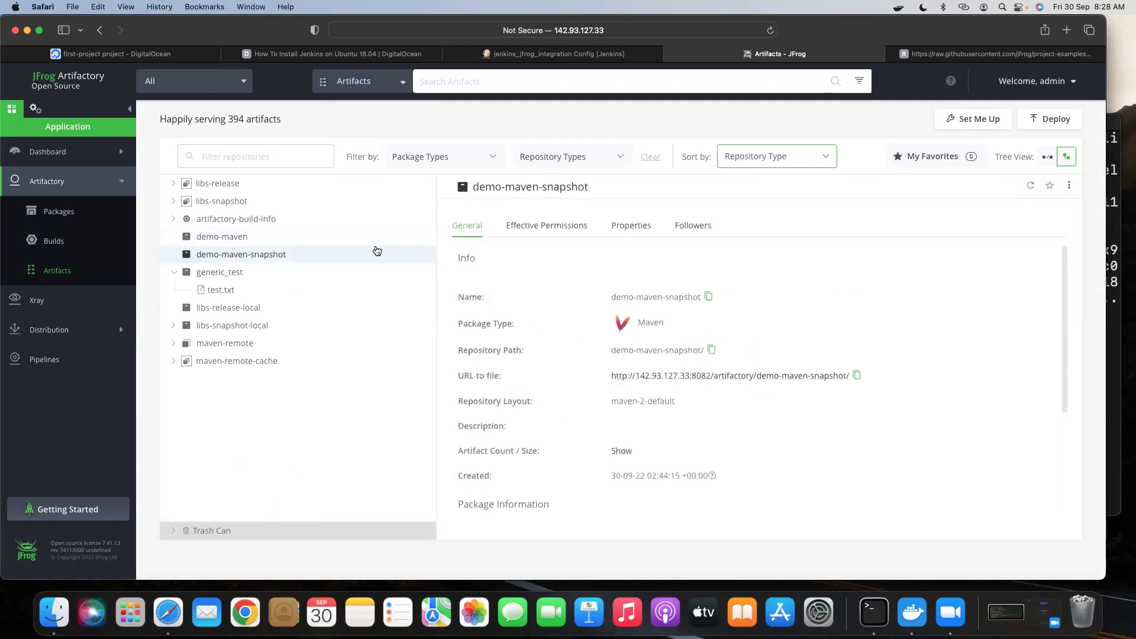
In Administration > Repositories, show the virtual repositories libs-release and libs-snapshot.
{"action": "left_click", "coordinate": [34, 108]}
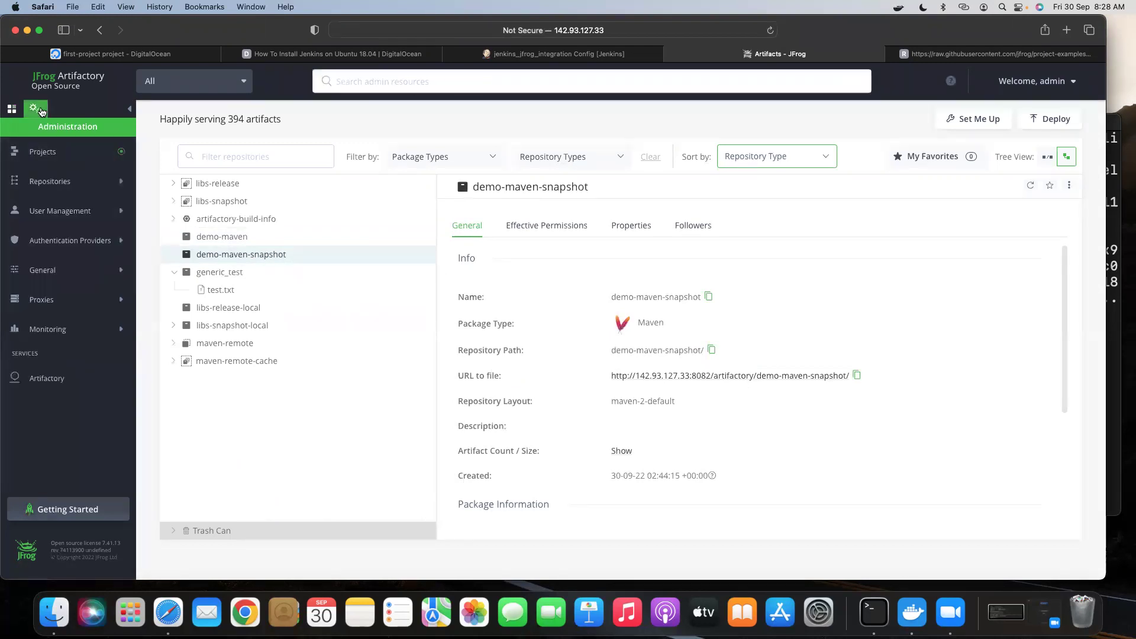
{"action": "left_click", "coordinate": [68, 188]}
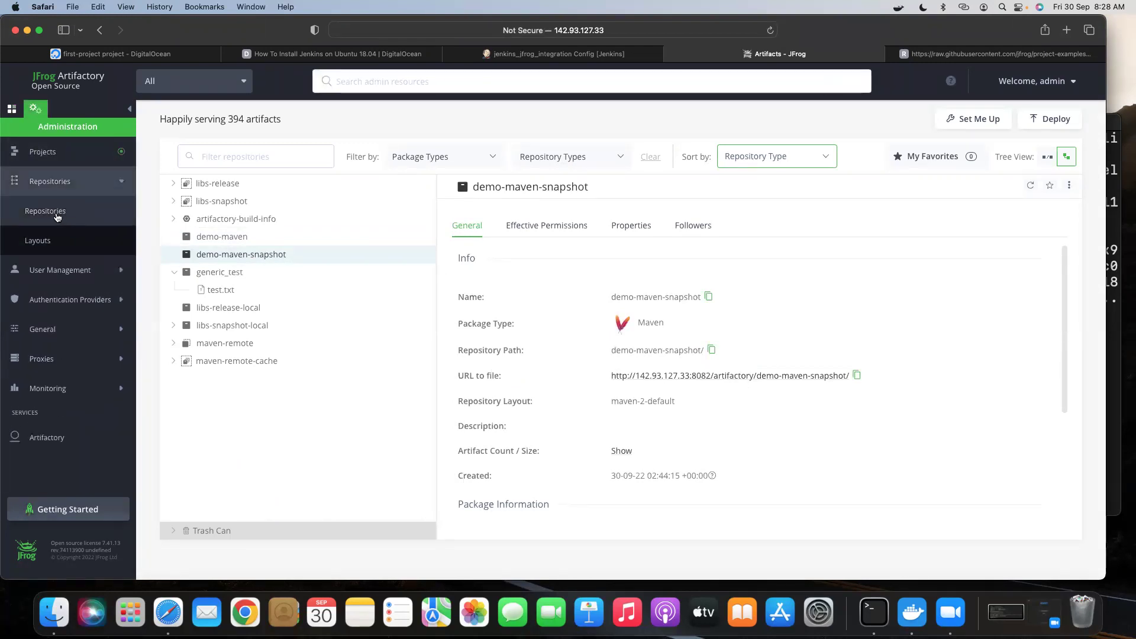
{"action": "left_click", "coordinate": [56, 216]}
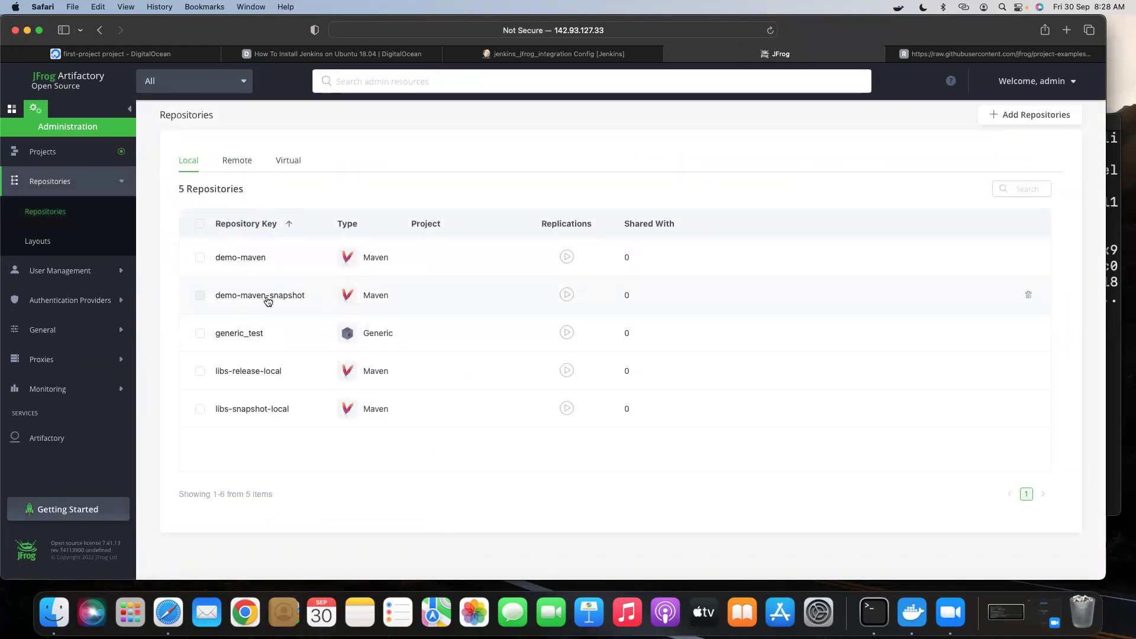
{"action": "left_click", "coordinate": [288, 162]}
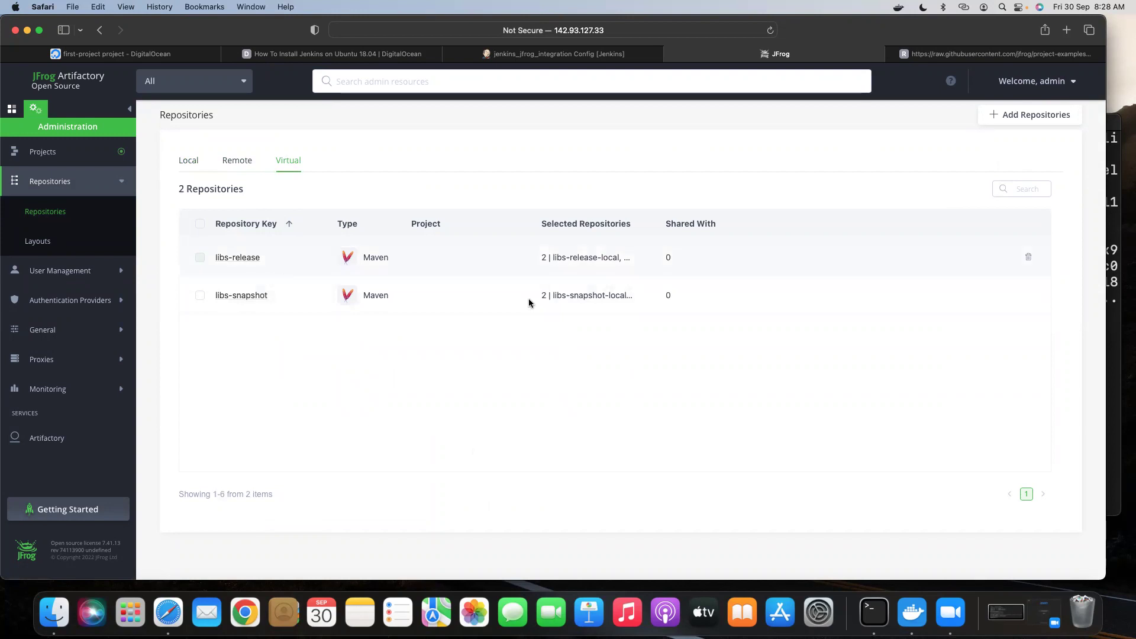
{"action": "left_click", "coordinate": [540, 57]}
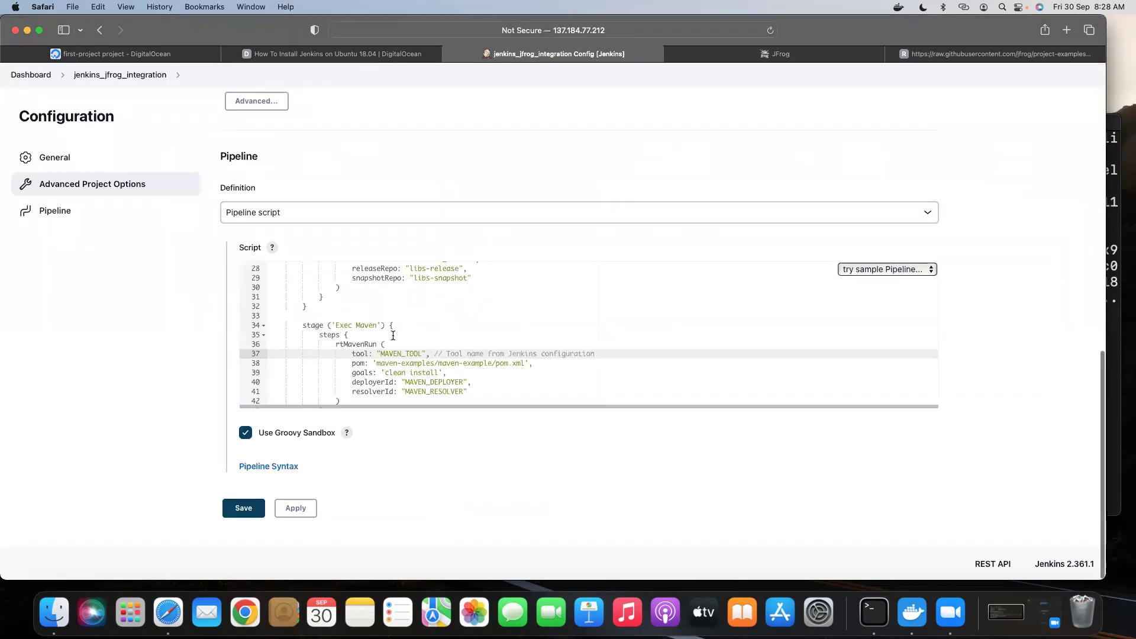
Review the pipeline script and check the quoting of the MAVEN_TOOL value.
{"action": "scroll", "coordinate": [425, 291], "scroll_direction": "up", "scroll_amount": 2}
{"action": "scroll", "coordinate": [454, 301], "scroll_direction": "up", "scroll_amount": 1}
{"action": "scroll", "coordinate": [457, 303], "scroll_direction": "up", "scroll_amount": 4}
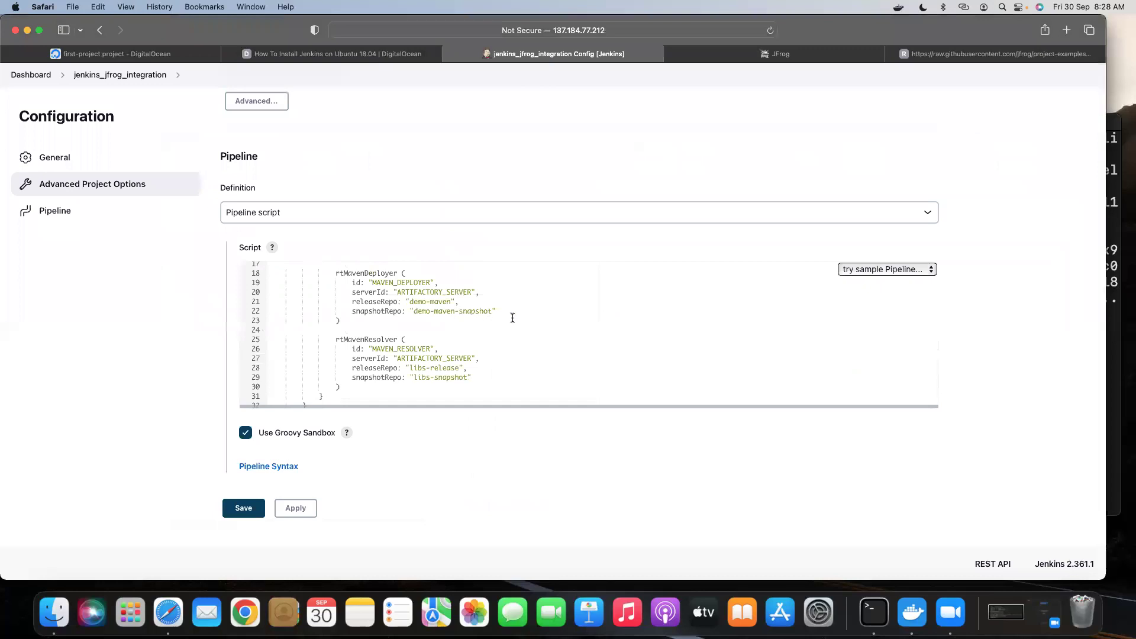
{"action": "scroll", "coordinate": [477, 323], "scroll_direction": "down", "scroll_amount": 5}
{"action": "left_click", "coordinate": [388, 284]}
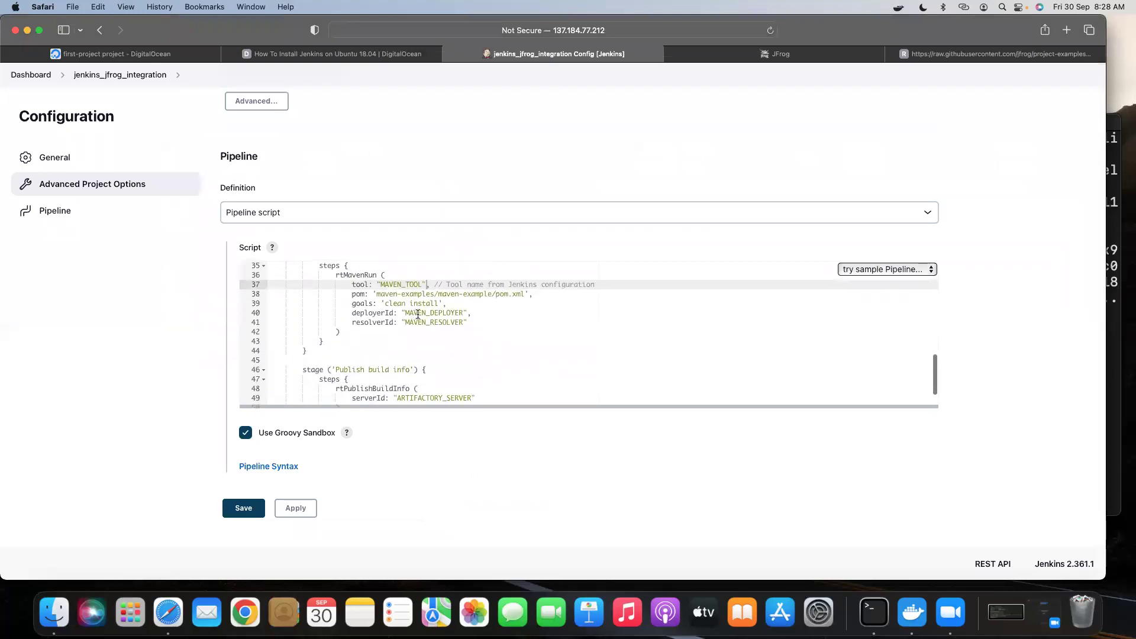
{"action": "double_click", "coordinate": [389, 284]}
Save the jenkins_jfrog_integration pipeline configuration and start its first build.
{"action": "scroll", "coordinate": [454, 336], "scroll_direction": "up", "scroll_amount": 8}
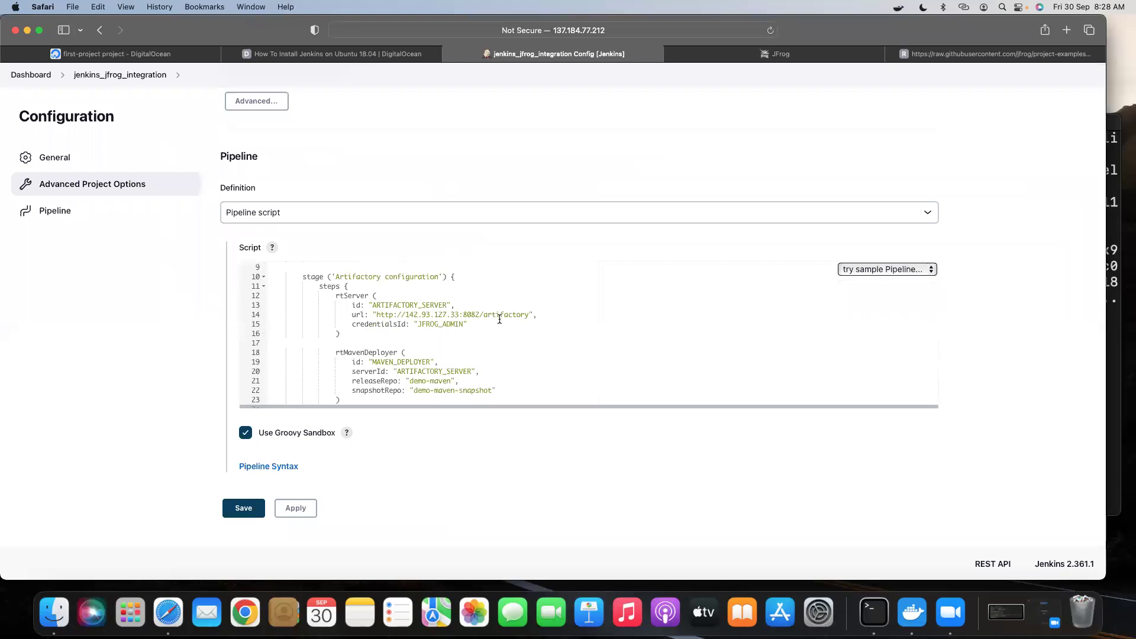
{"action": "scroll", "coordinate": [509, 329], "scroll_direction": "down", "scroll_amount": 9}
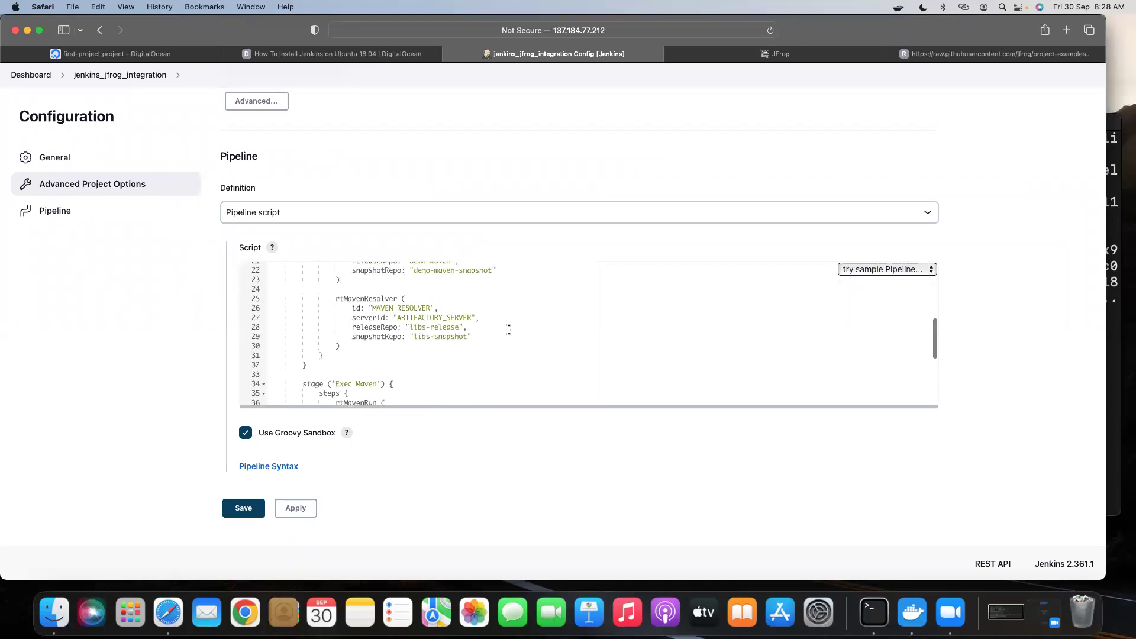
{"action": "left_click", "coordinate": [243, 508]}
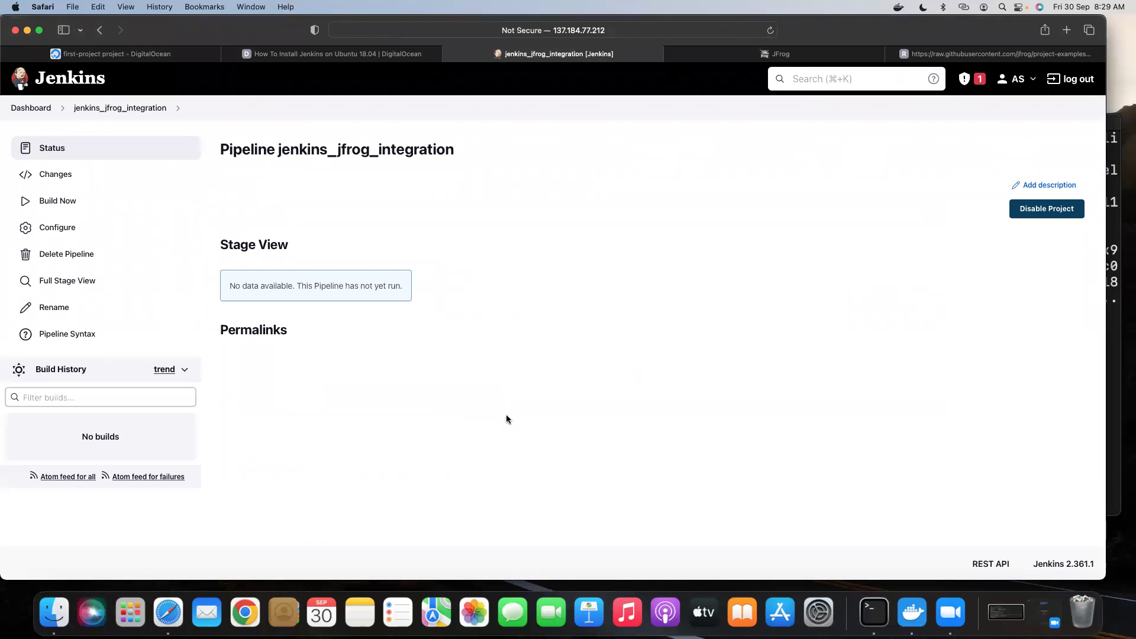
{"action": "left_click", "coordinate": [60, 200]}
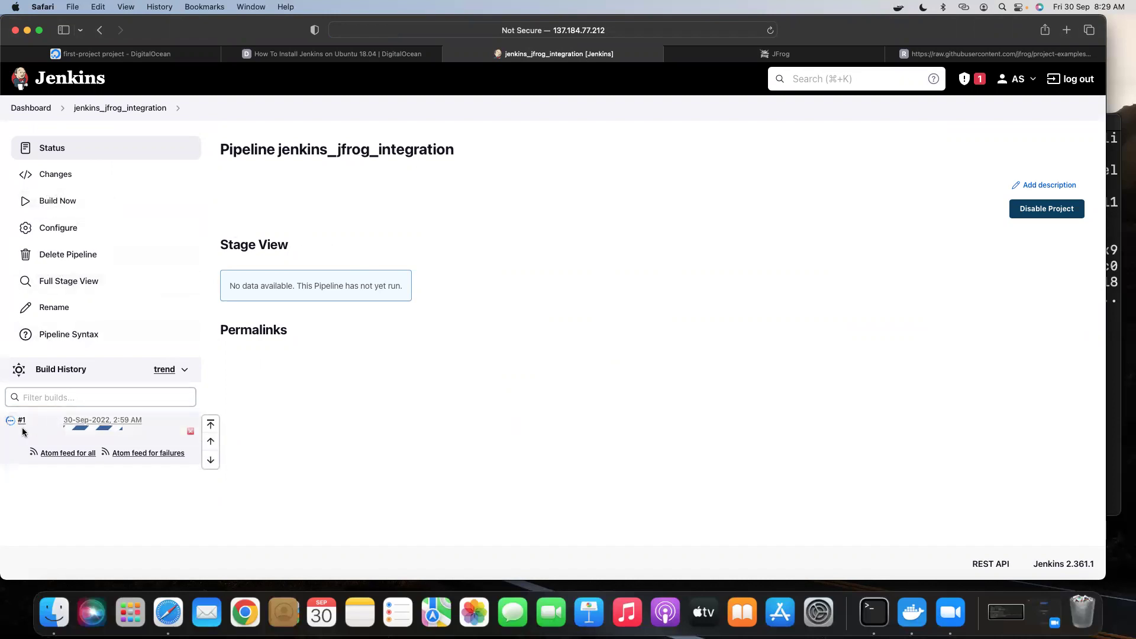
Open build #1's Console Output and confirm it ended with SUCCESS.
{"action": "left_click", "coordinate": [33, 422]}
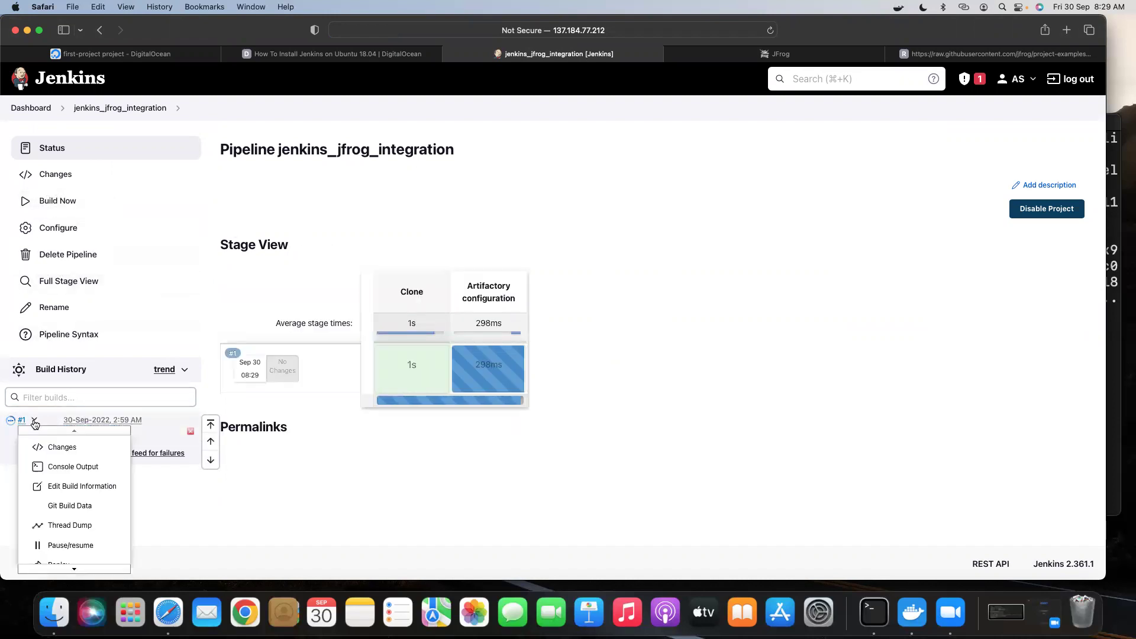
{"action": "left_click", "coordinate": [67, 467]}
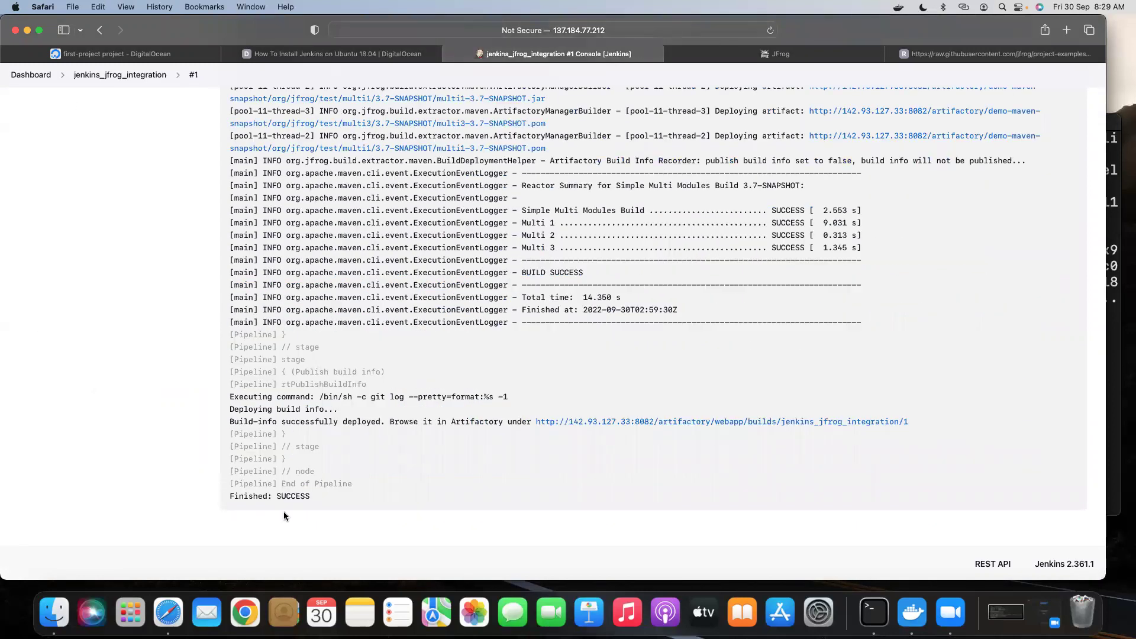
{"action": "scroll", "coordinate": [604, 397], "scroll_direction": "up", "scroll_amount": 10}
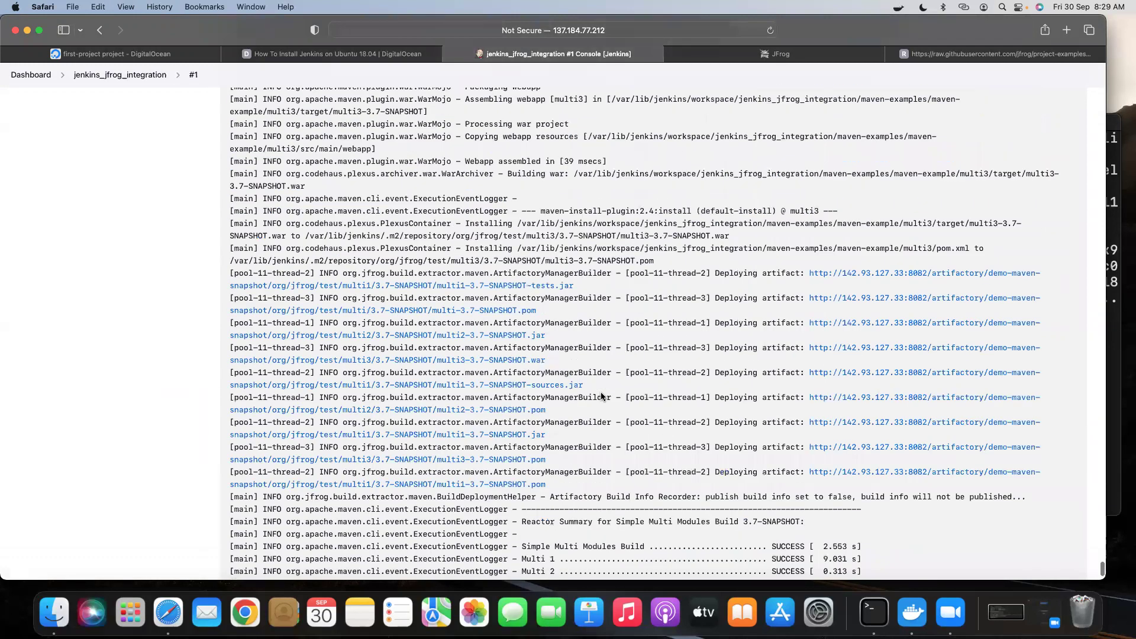
{"action": "scroll", "coordinate": [604, 397], "scroll_direction": "down", "scroll_amount": 6}
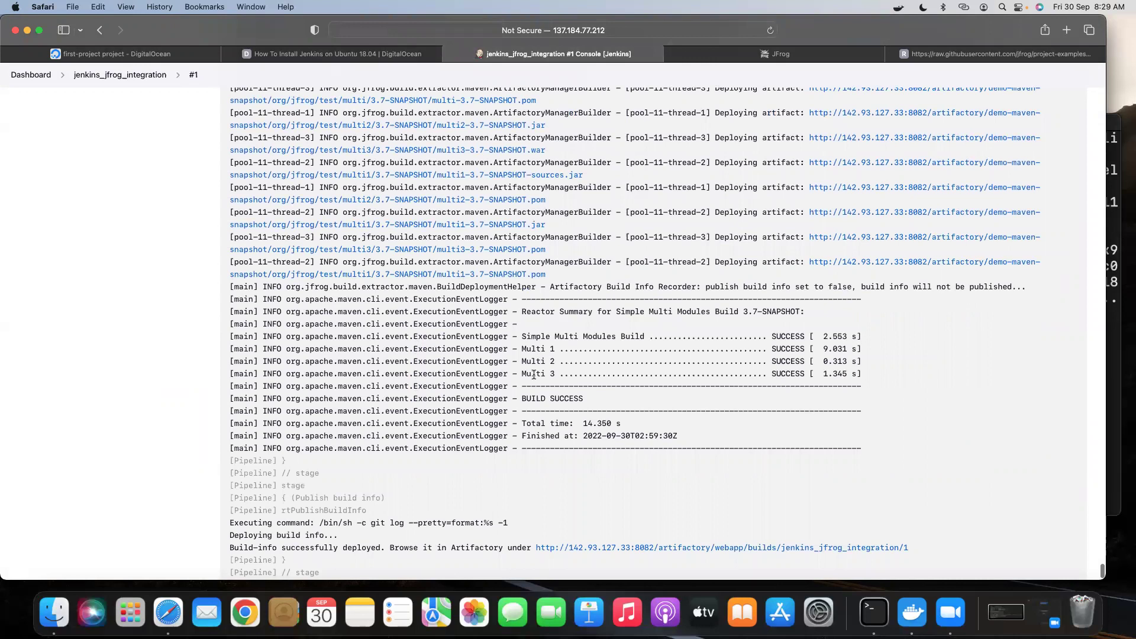
{"action": "scroll", "coordinate": [695, 362], "scroll_direction": "up", "scroll_amount": 1}
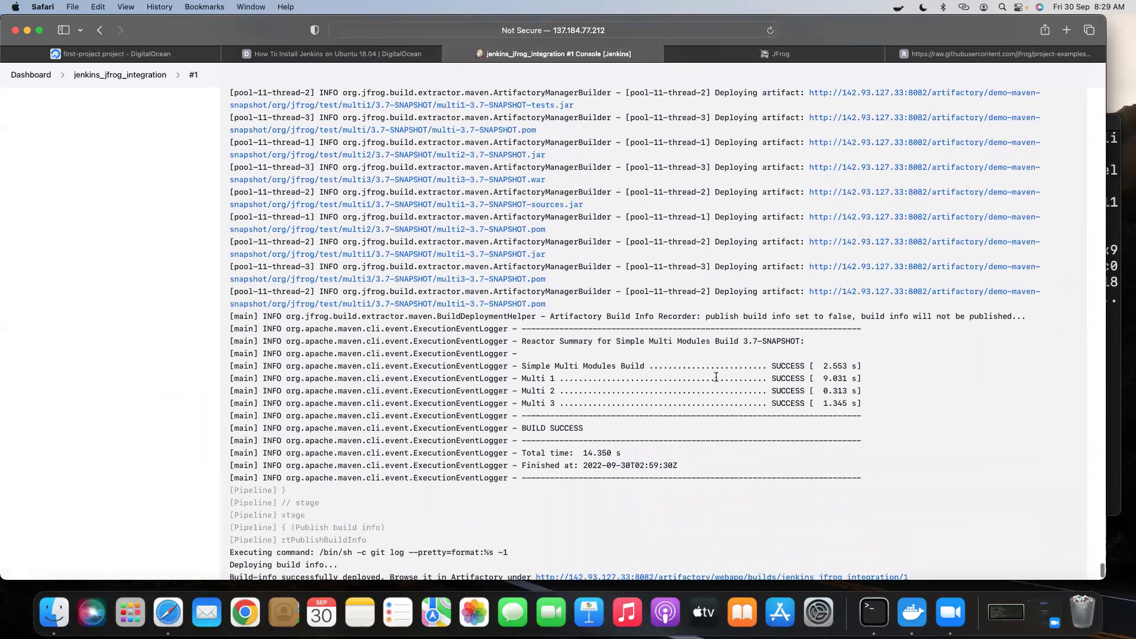
{"action": "scroll", "coordinate": [716, 377], "scroll_direction": "up", "scroll_amount": 1}
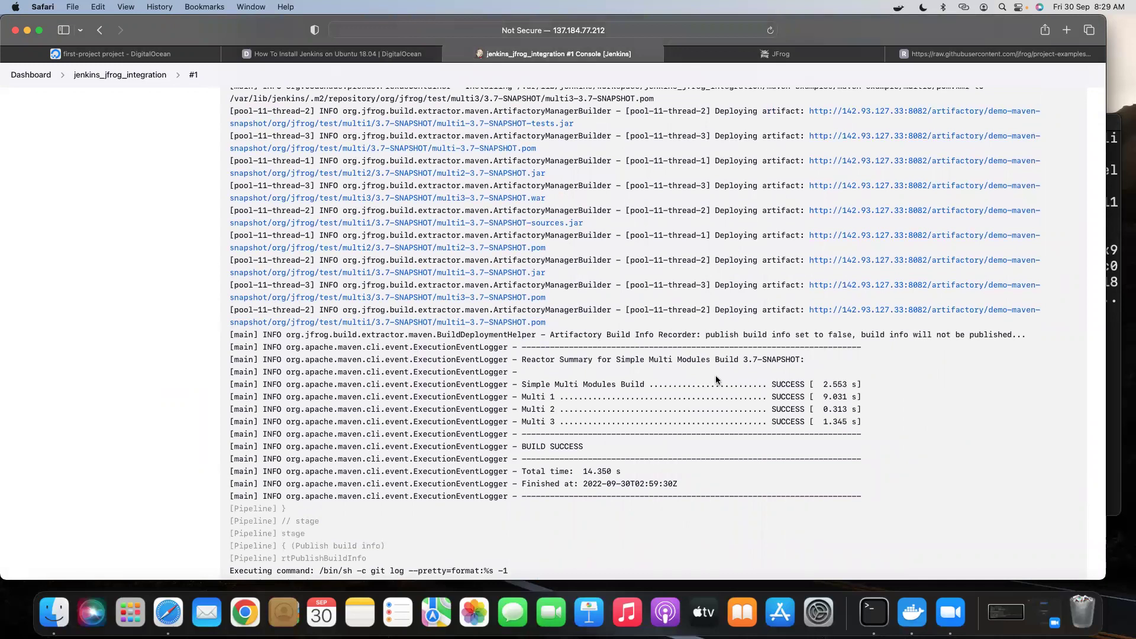
{"action": "scroll", "coordinate": [657, 363], "scroll_direction": "up", "scroll_amount": 6}
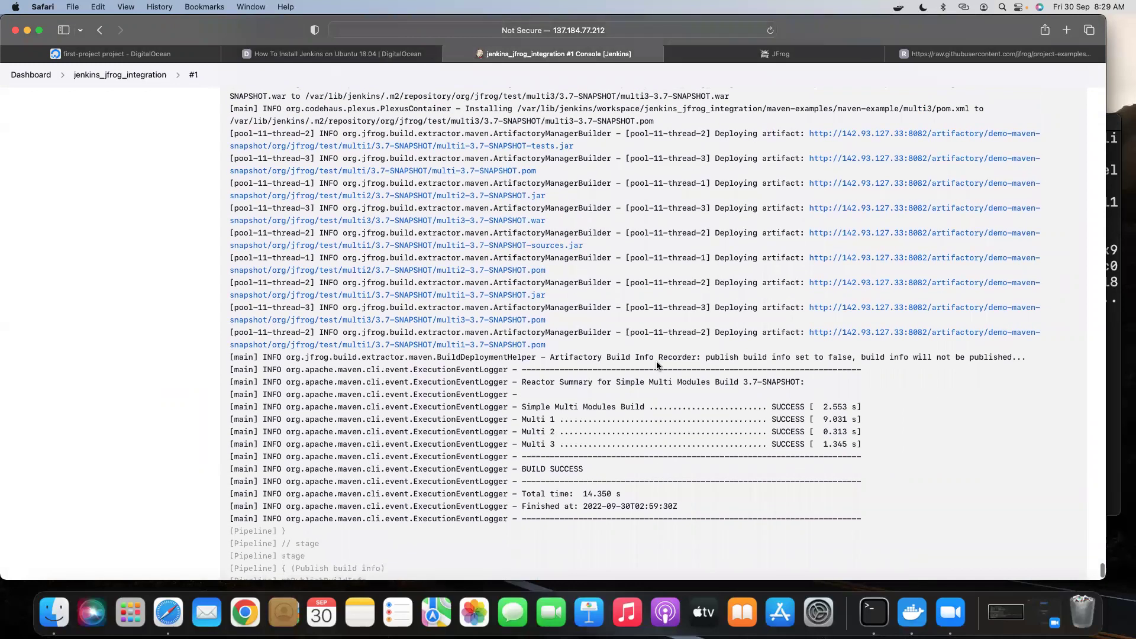
{"action": "scroll", "coordinate": [657, 364], "scroll_direction": "up", "scroll_amount": 20}
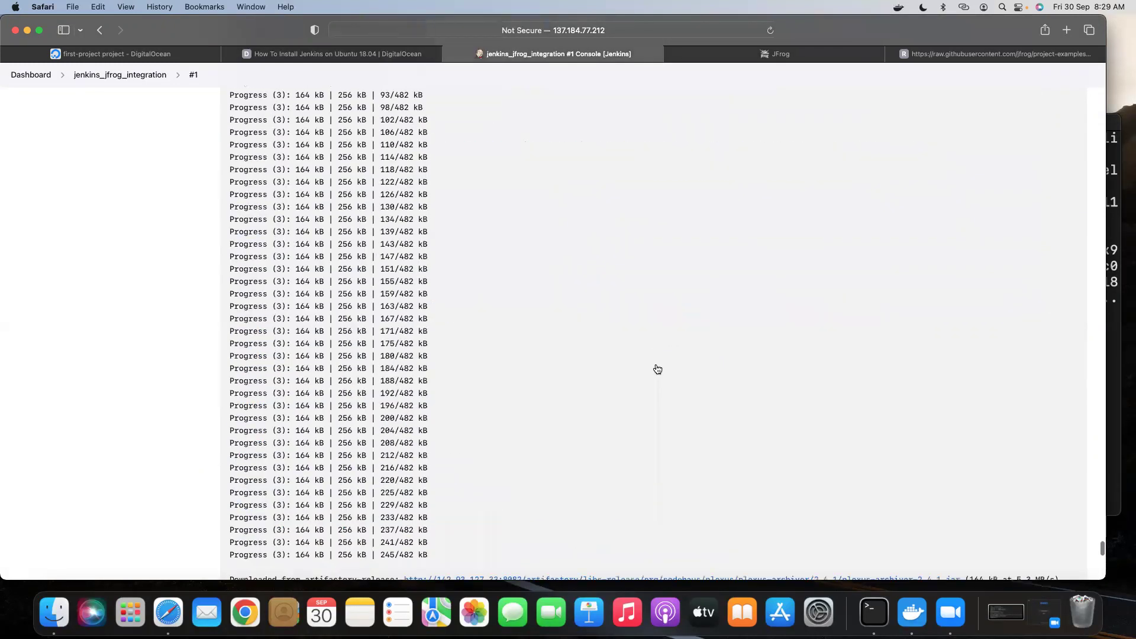
{"action": "scroll", "coordinate": [656, 368], "scroll_direction": "up", "scroll_amount": 20}
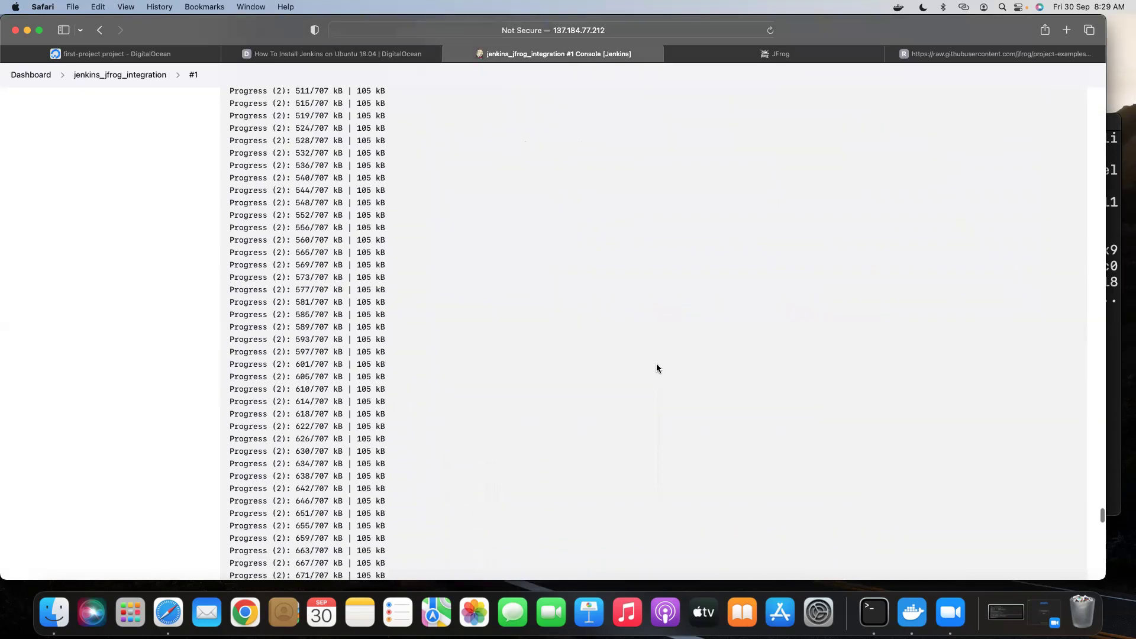
{"action": "scroll", "coordinate": [656, 368], "scroll_direction": "up", "scroll_amount": 15}
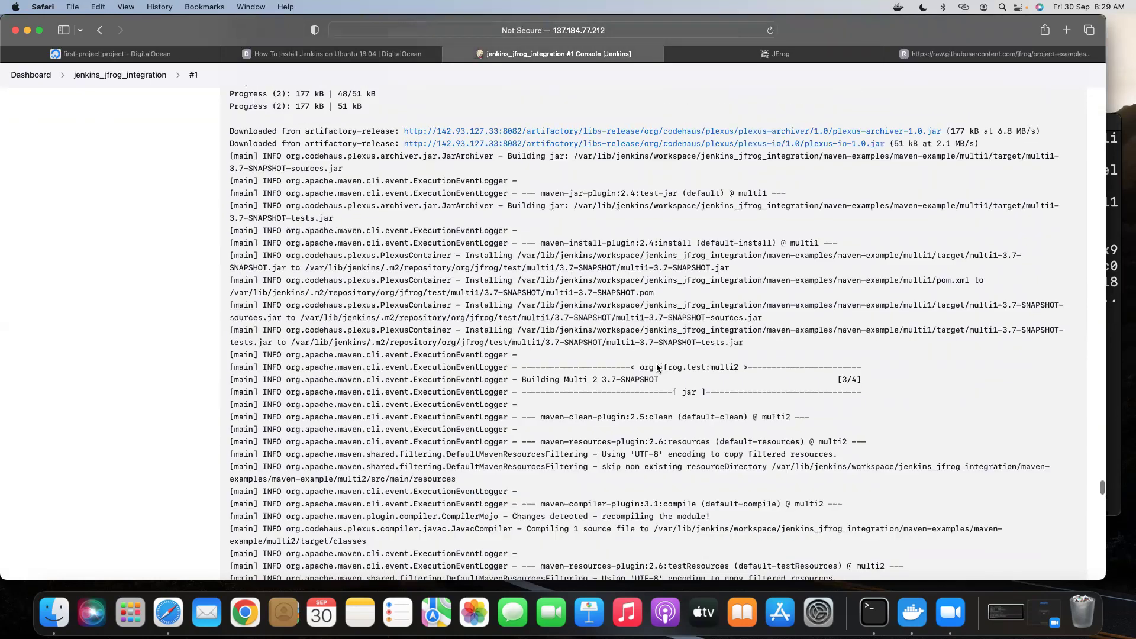
{"action": "scroll", "coordinate": [657, 367], "scroll_direction": "up", "scroll_amount": 15}
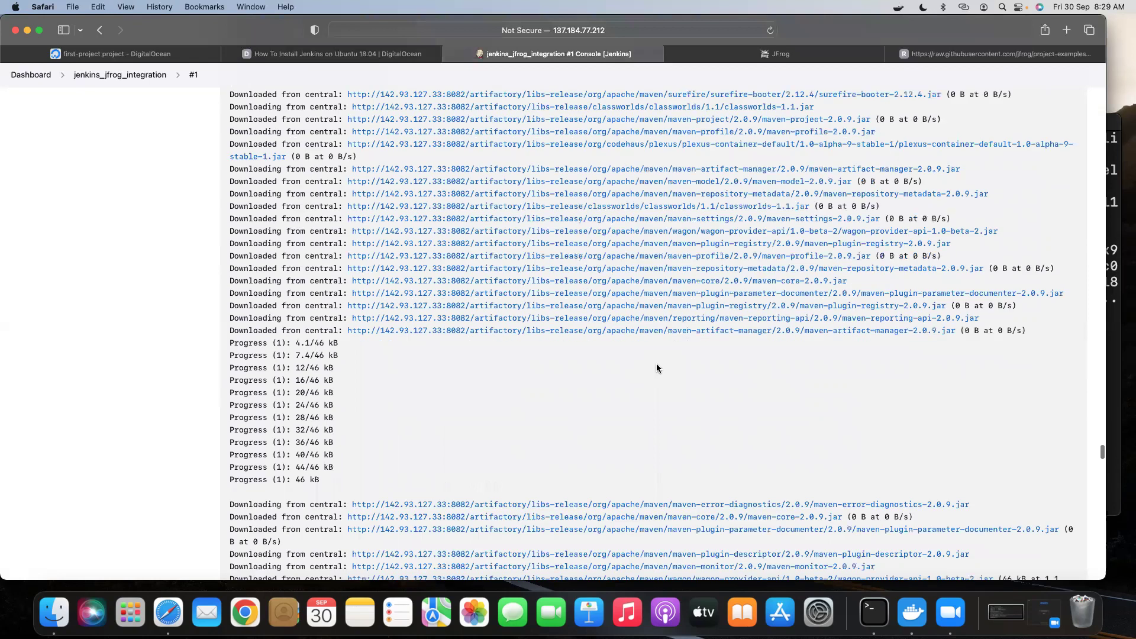
{"action": "scroll", "coordinate": [657, 368], "scroll_direction": "up", "scroll_amount": 10}
{"action": "scroll", "coordinate": [657, 367], "scroll_direction": "up", "scroll_amount": 20}
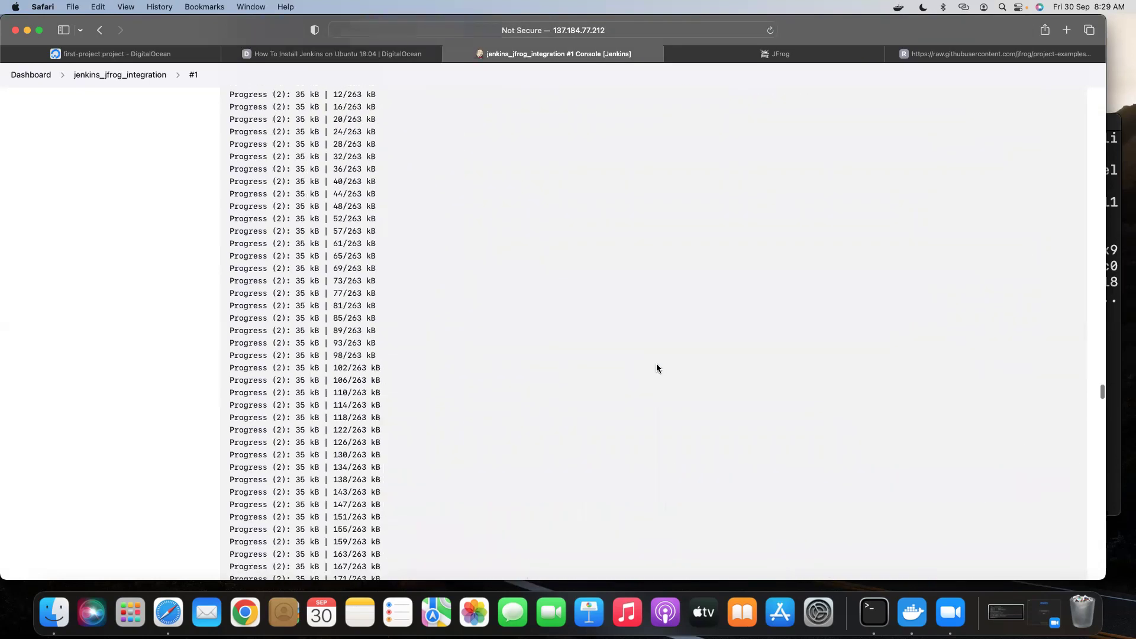
Open the Artifacts browser under Application > Artifactory in JFrog.
{"action": "left_click", "coordinate": [714, 55]}
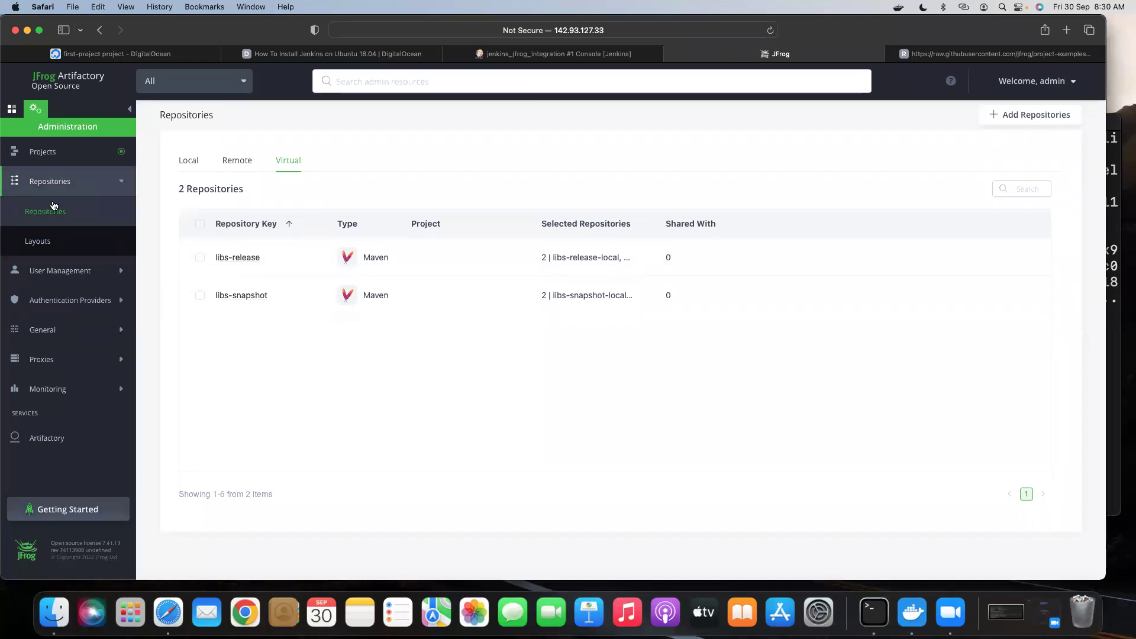
{"action": "left_click", "coordinate": [11, 109]}
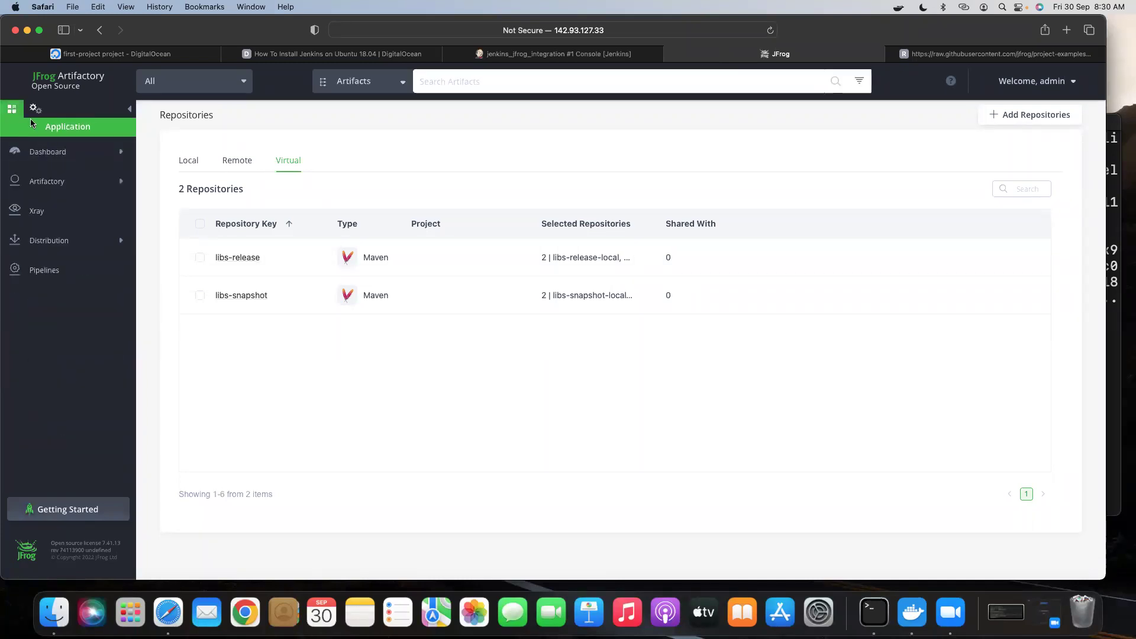
{"action": "left_click", "coordinate": [51, 185]}
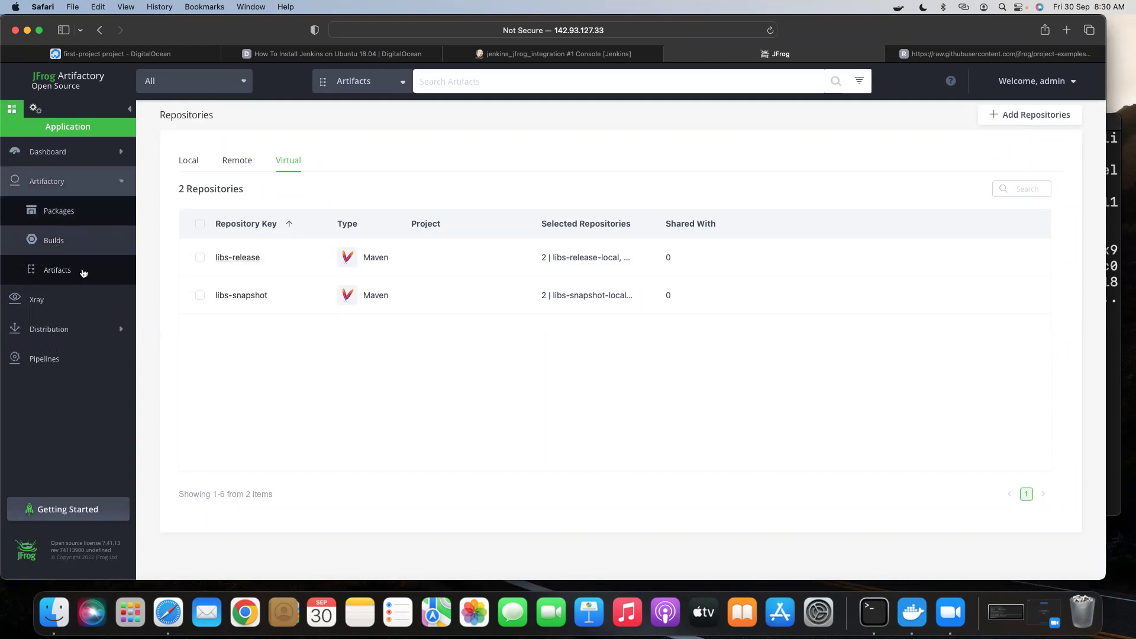
{"action": "left_click", "coordinate": [62, 273]}
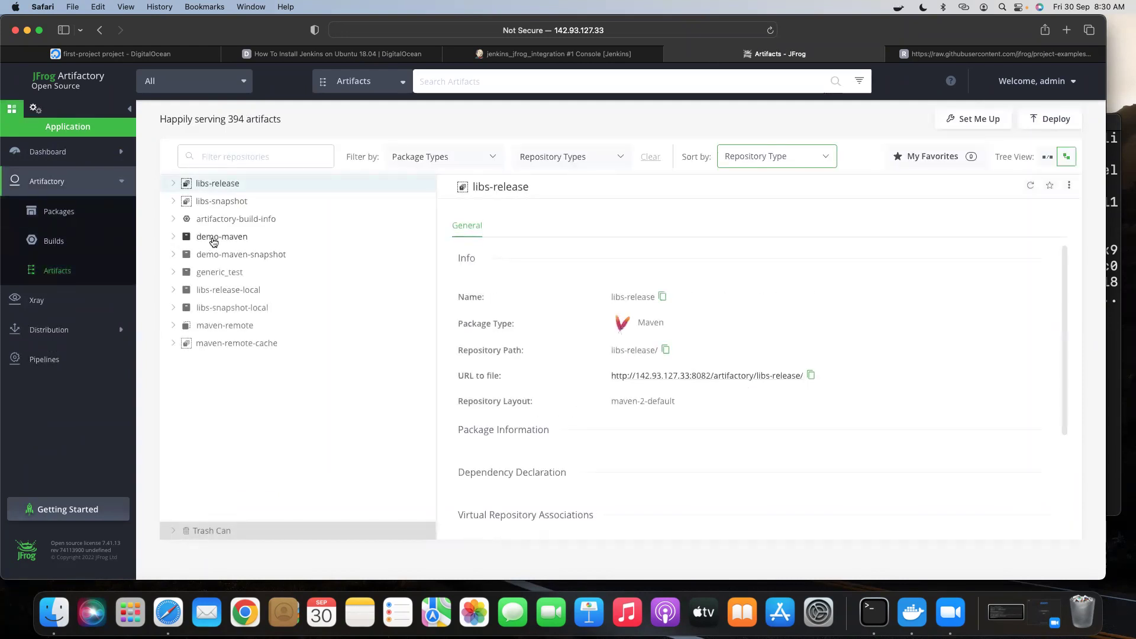
Expand demo-maven-snapshot down to the org/jfrog/test folder.
{"action": "left_click", "coordinate": [173, 240]}
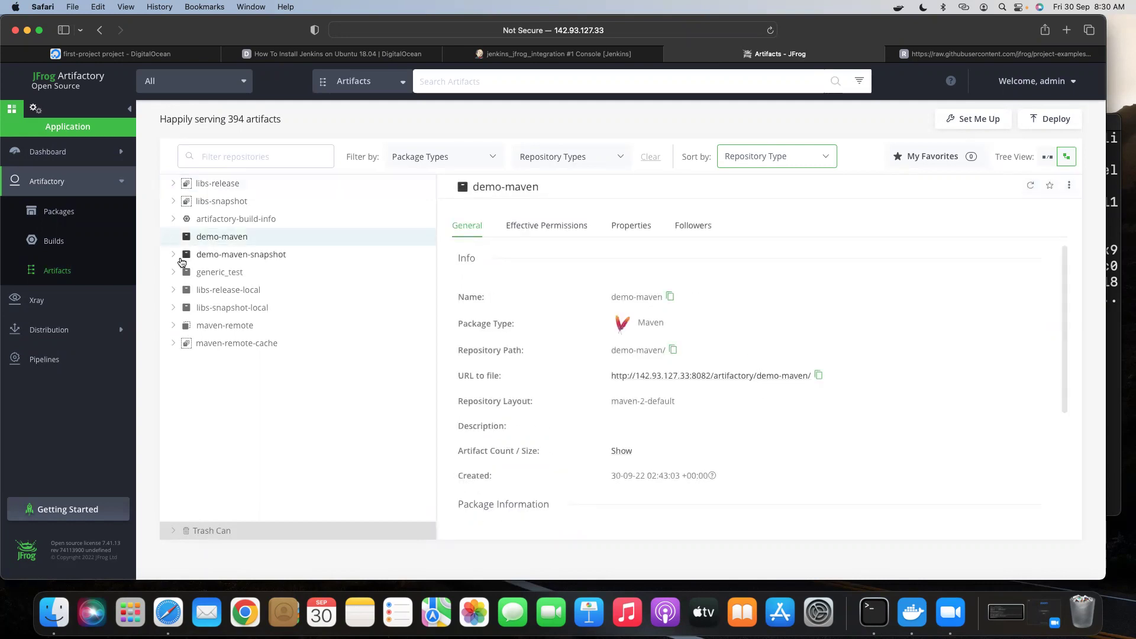
{"action": "left_click", "coordinate": [173, 258]}
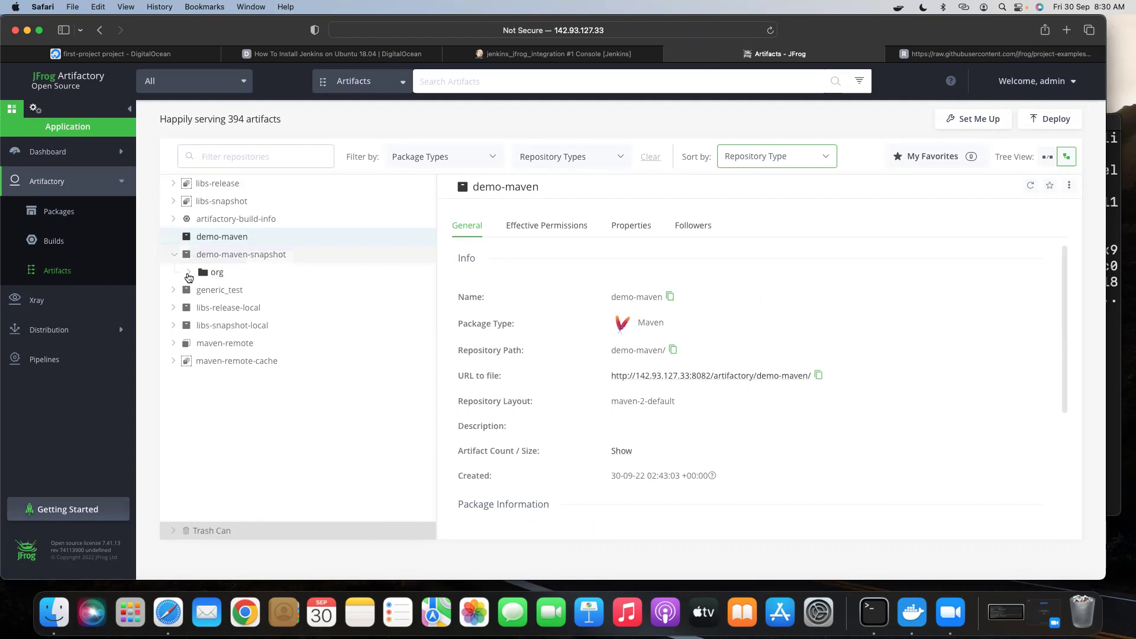
{"action": "left_click", "coordinate": [188, 273]}
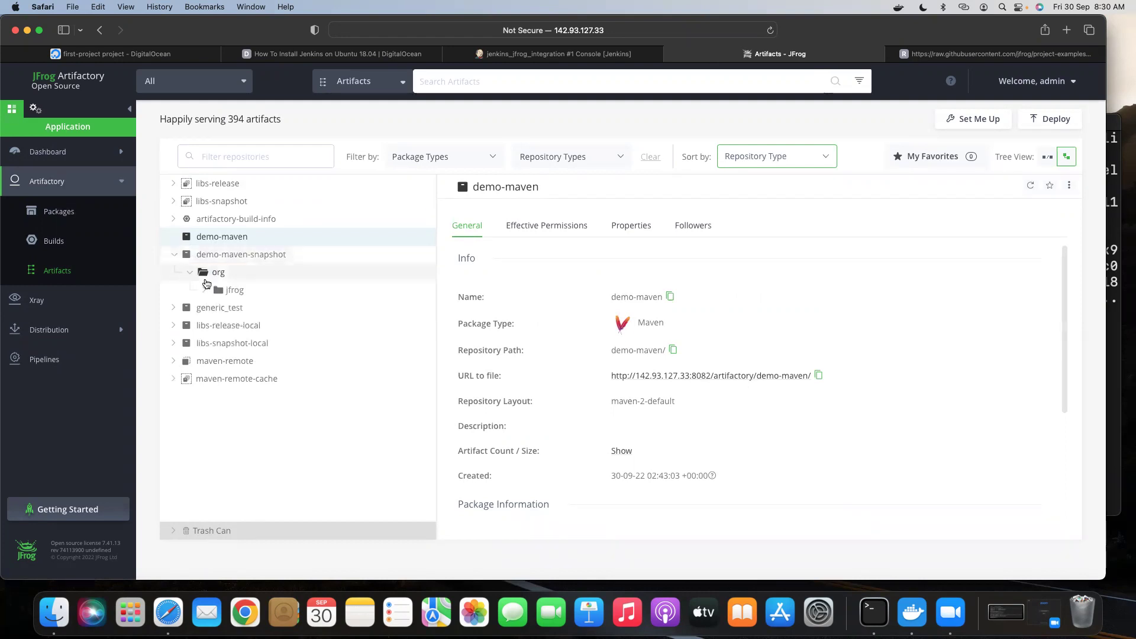
{"action": "left_click", "coordinate": [206, 292]}
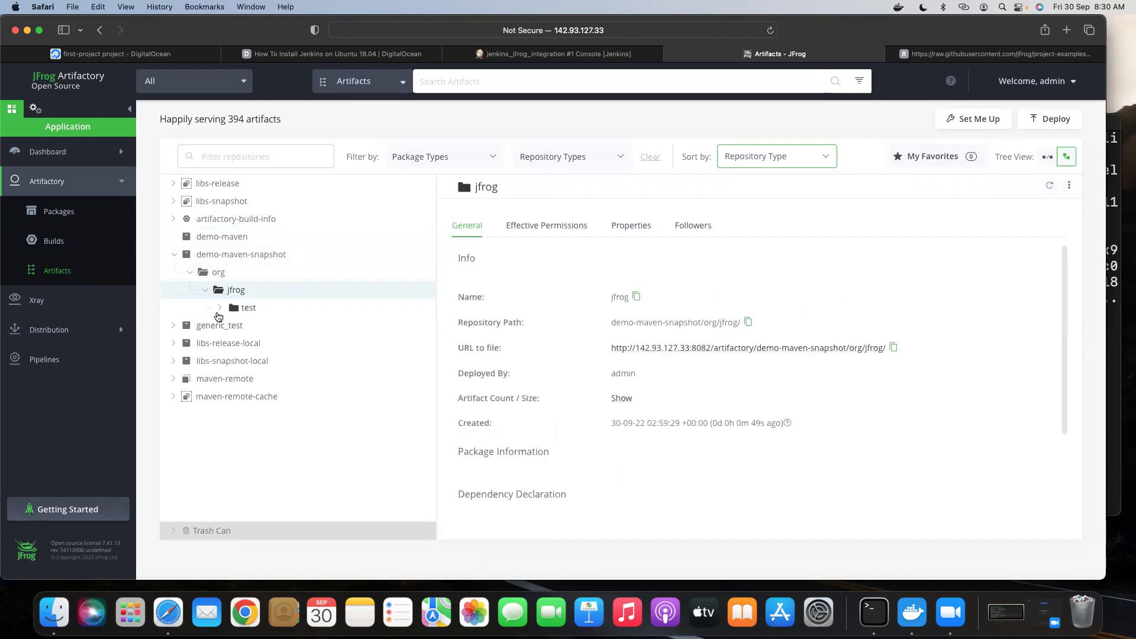
{"action": "left_click", "coordinate": [218, 311]}
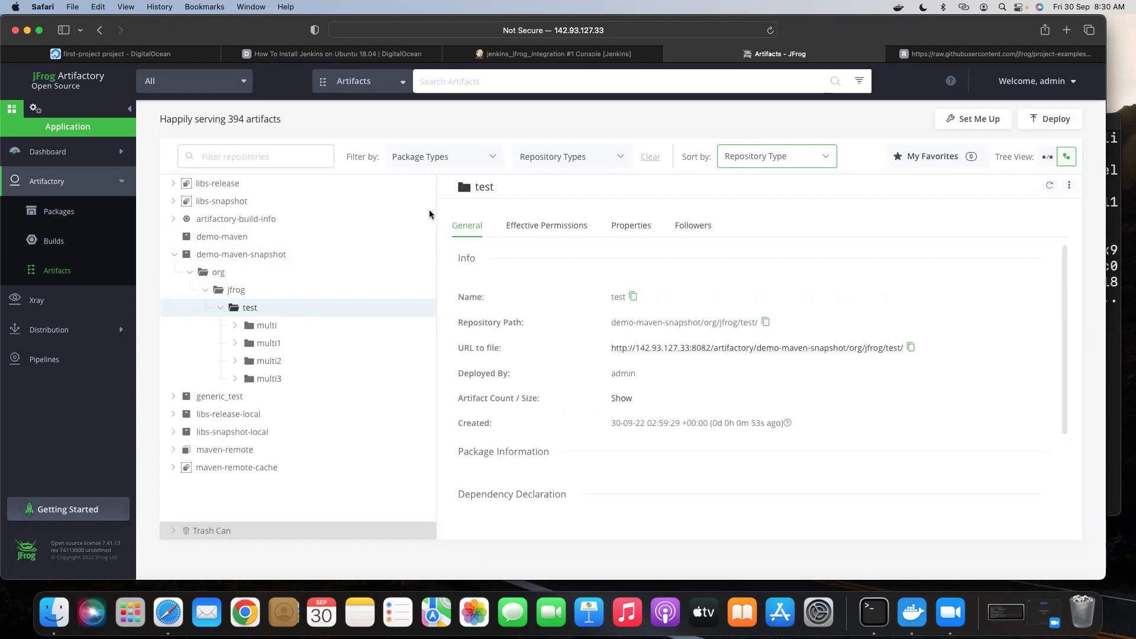
Cross-check the Jenkins console, then expand multi1 to show its 3.7-SNAPSHOT artifacts.
{"action": "left_click", "coordinate": [535, 54]}
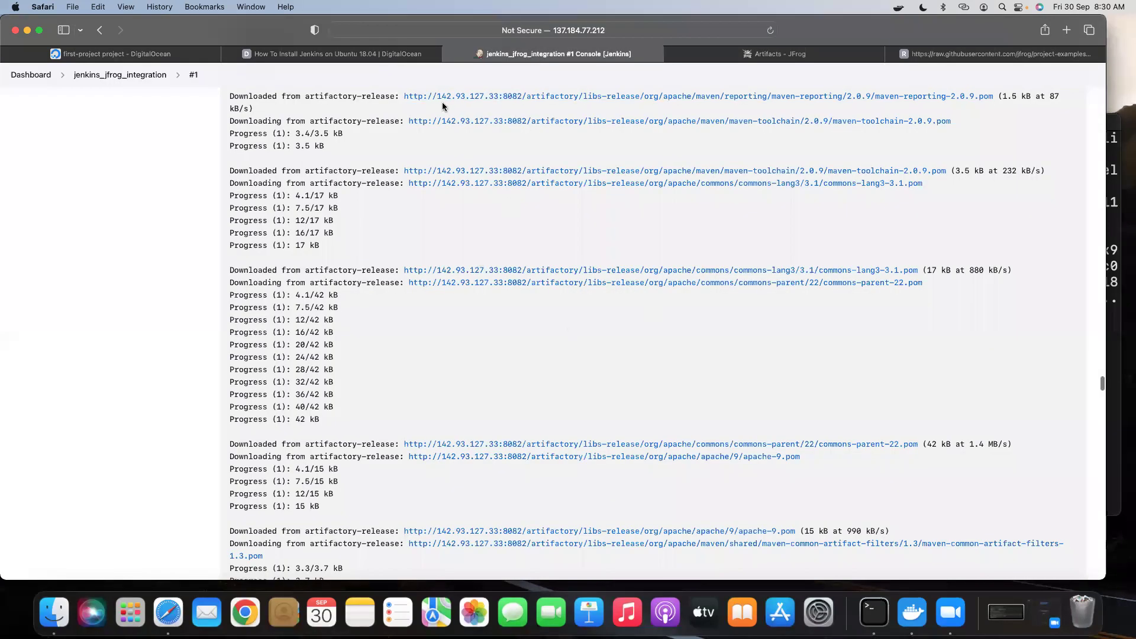
{"action": "left_click", "coordinate": [788, 59]}
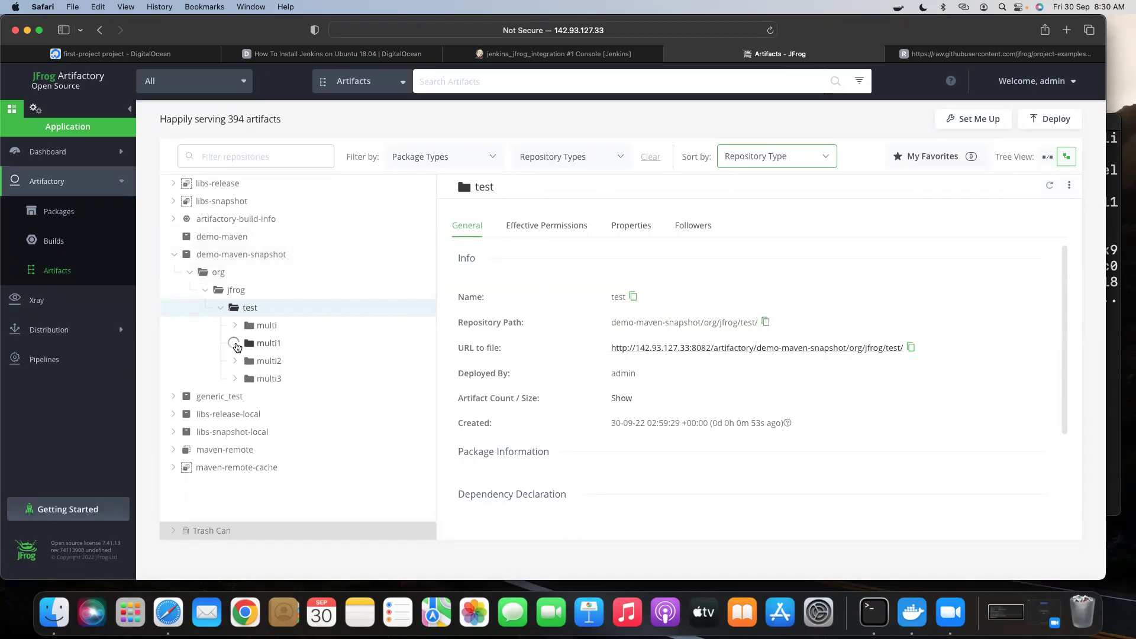
{"action": "left_click", "coordinate": [236, 344]}
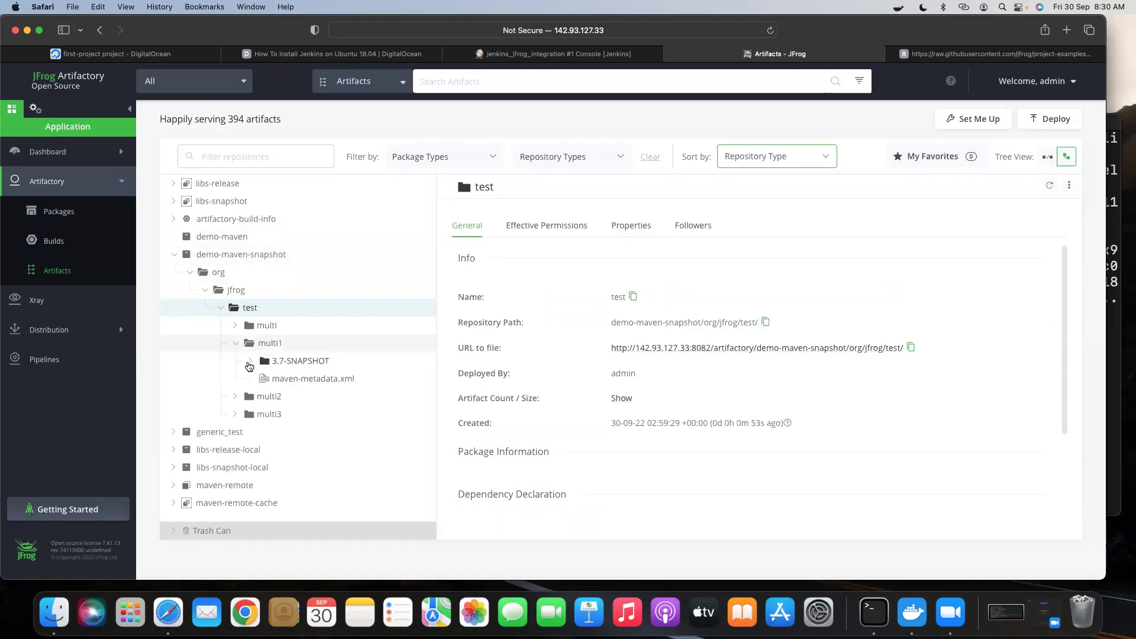
{"action": "left_click", "coordinate": [249, 361]}
{"action": "scroll", "coordinate": [354, 410], "scroll_direction": "down", "scroll_amount": 3}
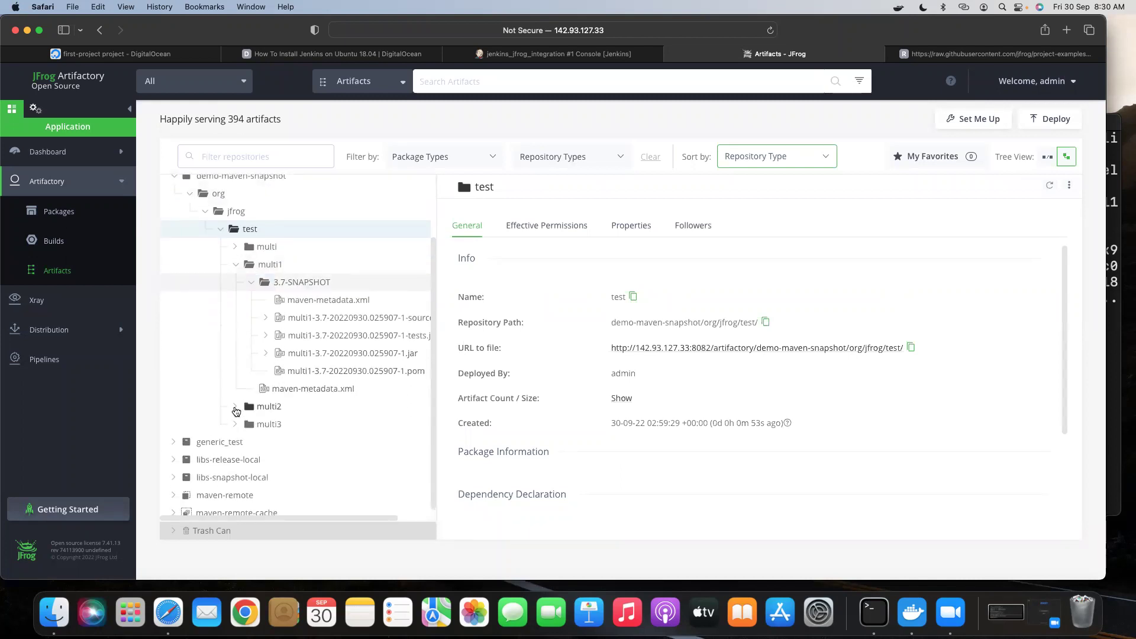
Reveal the 3.7-SNAPSHOT artifacts of the multi2 and multi module folders.
{"action": "left_click", "coordinate": [251, 429]}
{"action": "scroll", "coordinate": [297, 431], "scroll_direction": "down", "scroll_amount": 4}
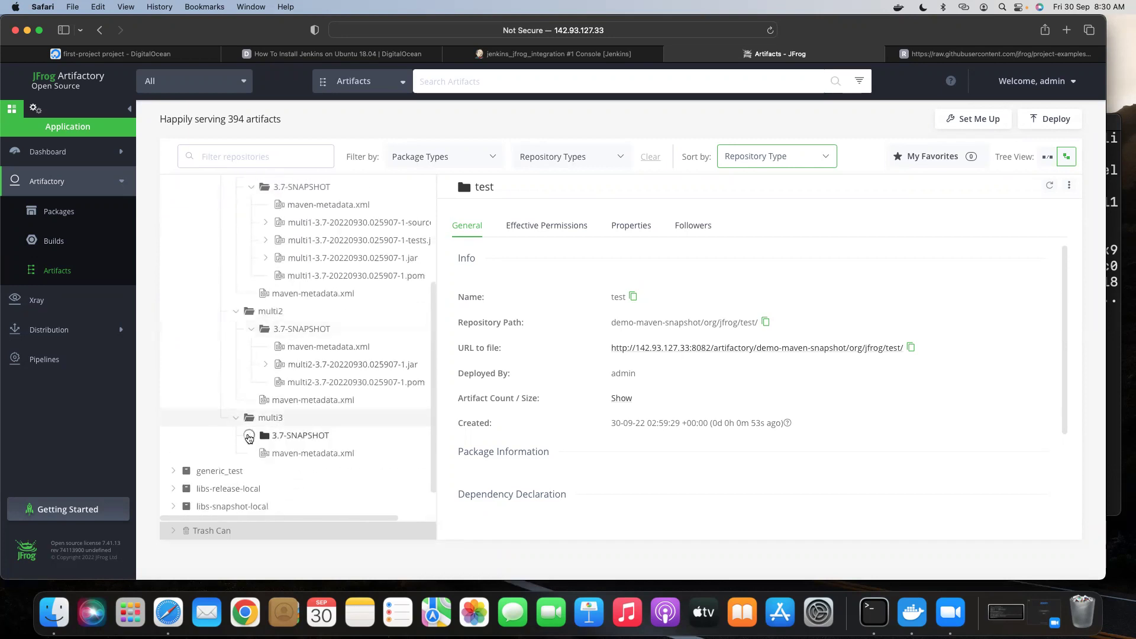
{"action": "scroll", "coordinate": [249, 414], "scroll_direction": "up", "scroll_amount": 7}
{"action": "left_click", "coordinate": [236, 326]}
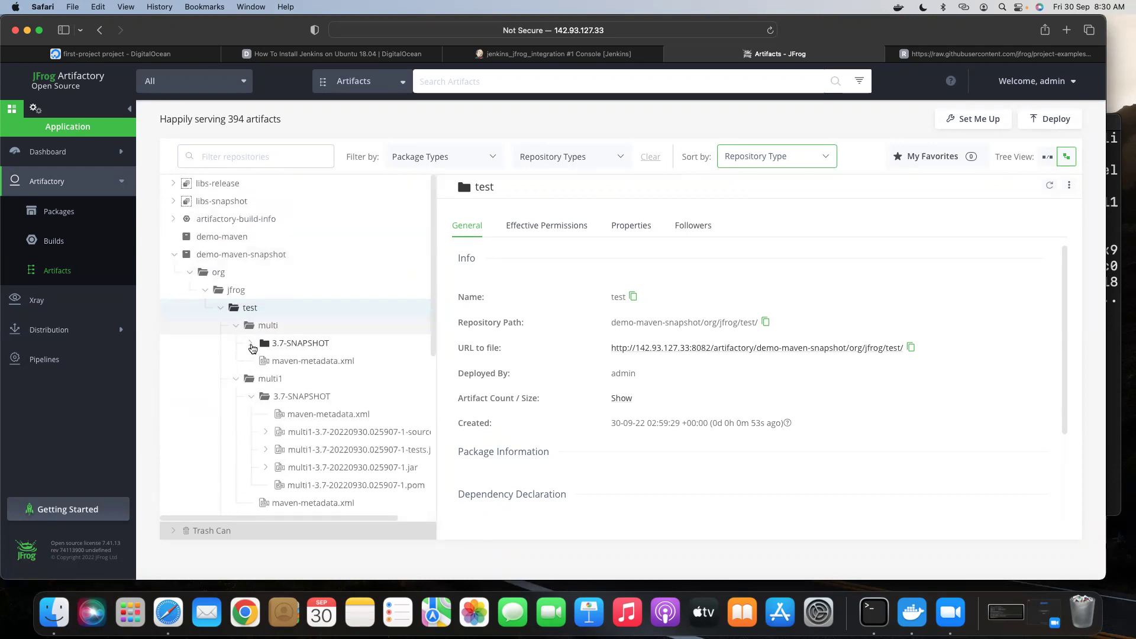
{"action": "left_click", "coordinate": [251, 344]}
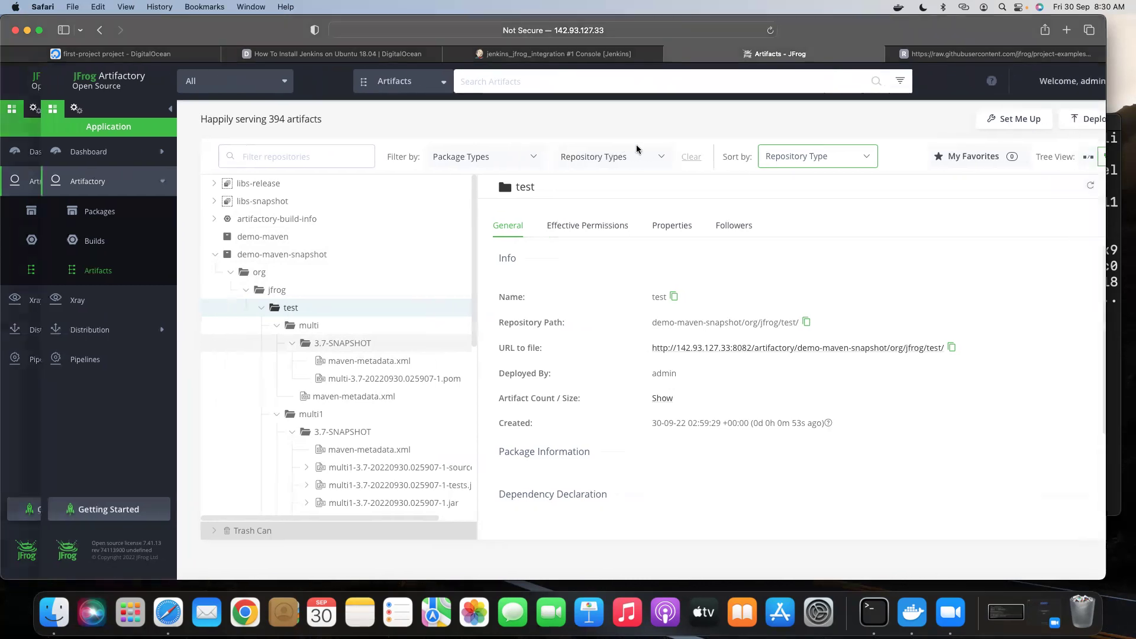
{"action": "left_click", "coordinate": [640, 57]}
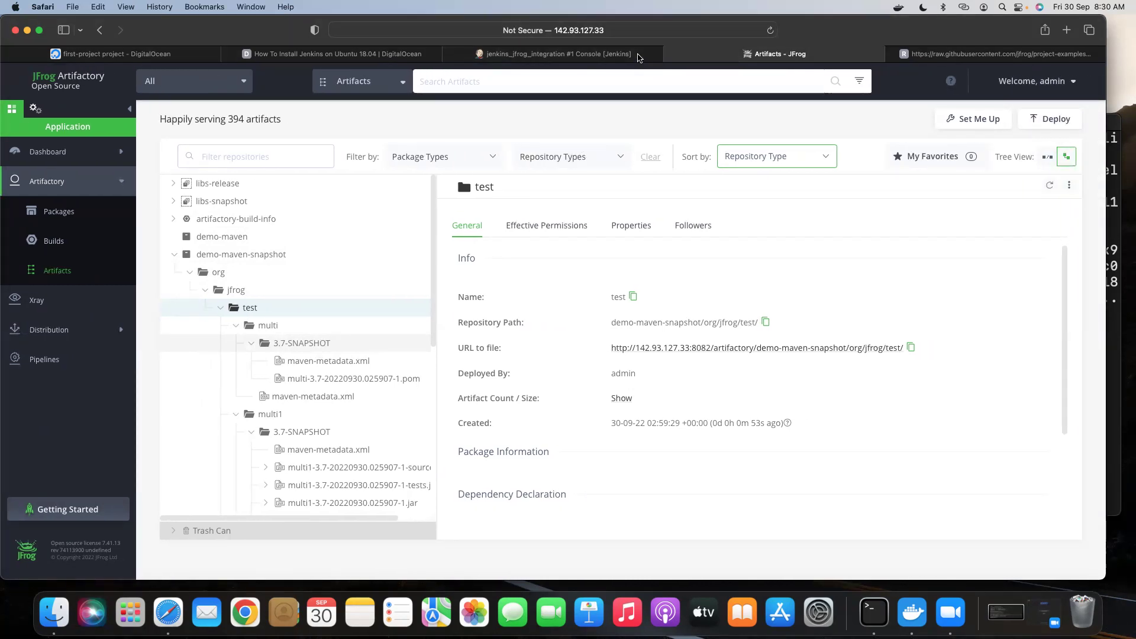